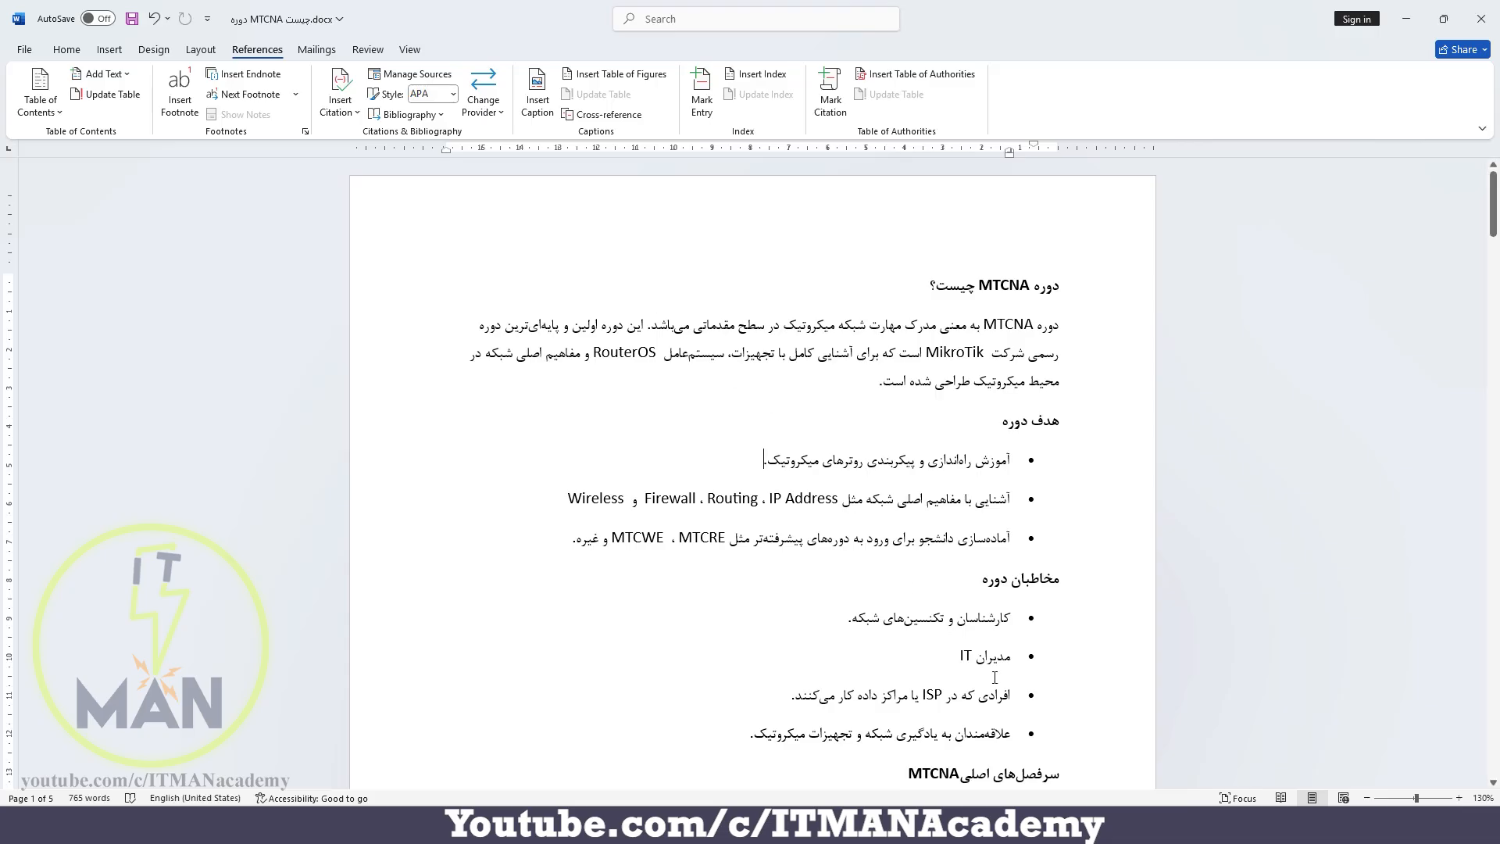
# Switch to the Photos app and examine the footnotes on the sample book page screenshots
pyautogui.hotkey('alt', 'Tab')
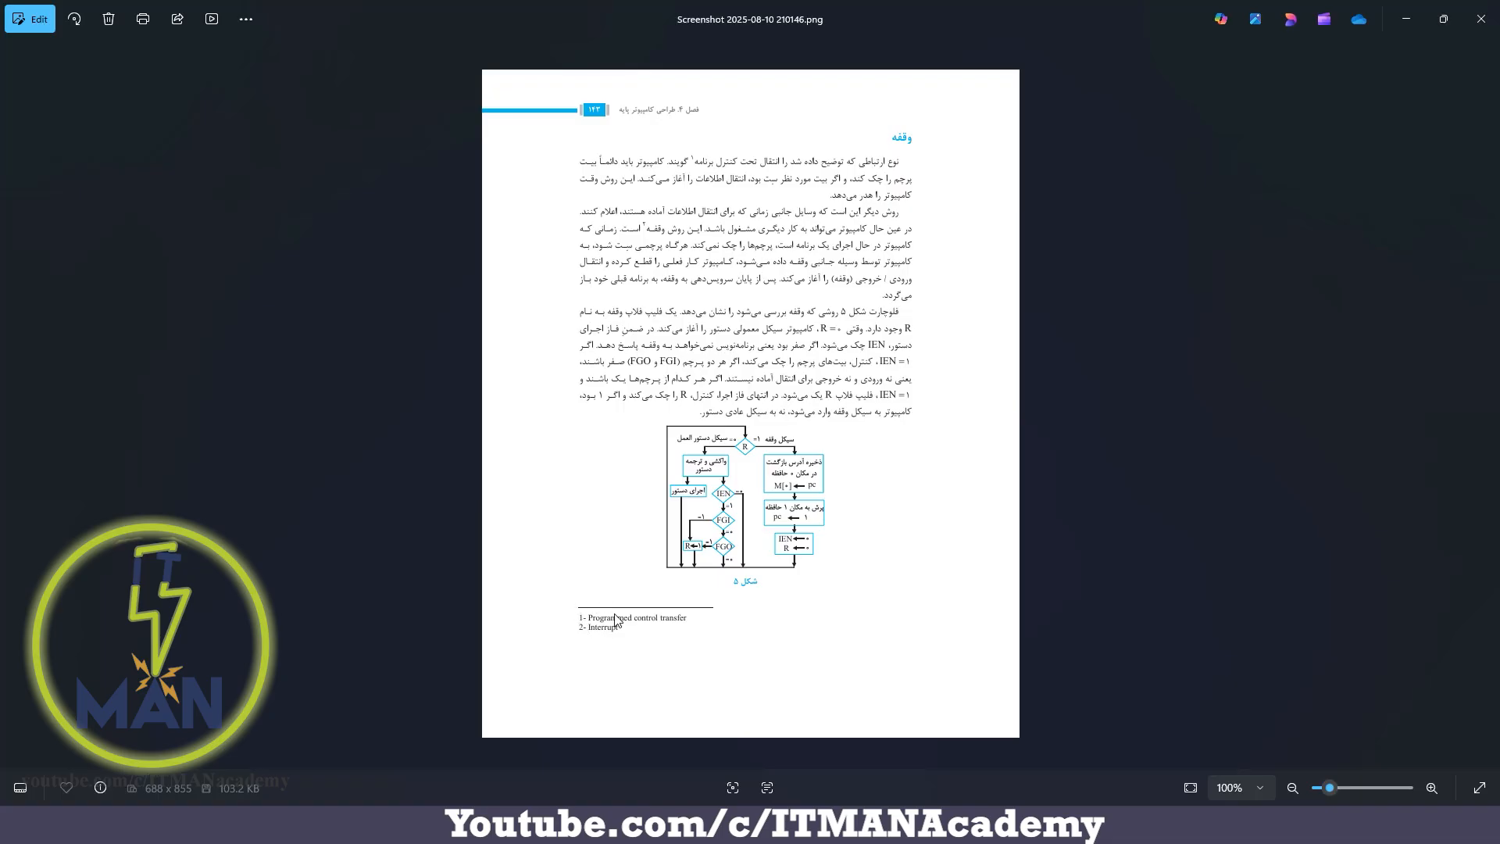
pyautogui.press('Right')
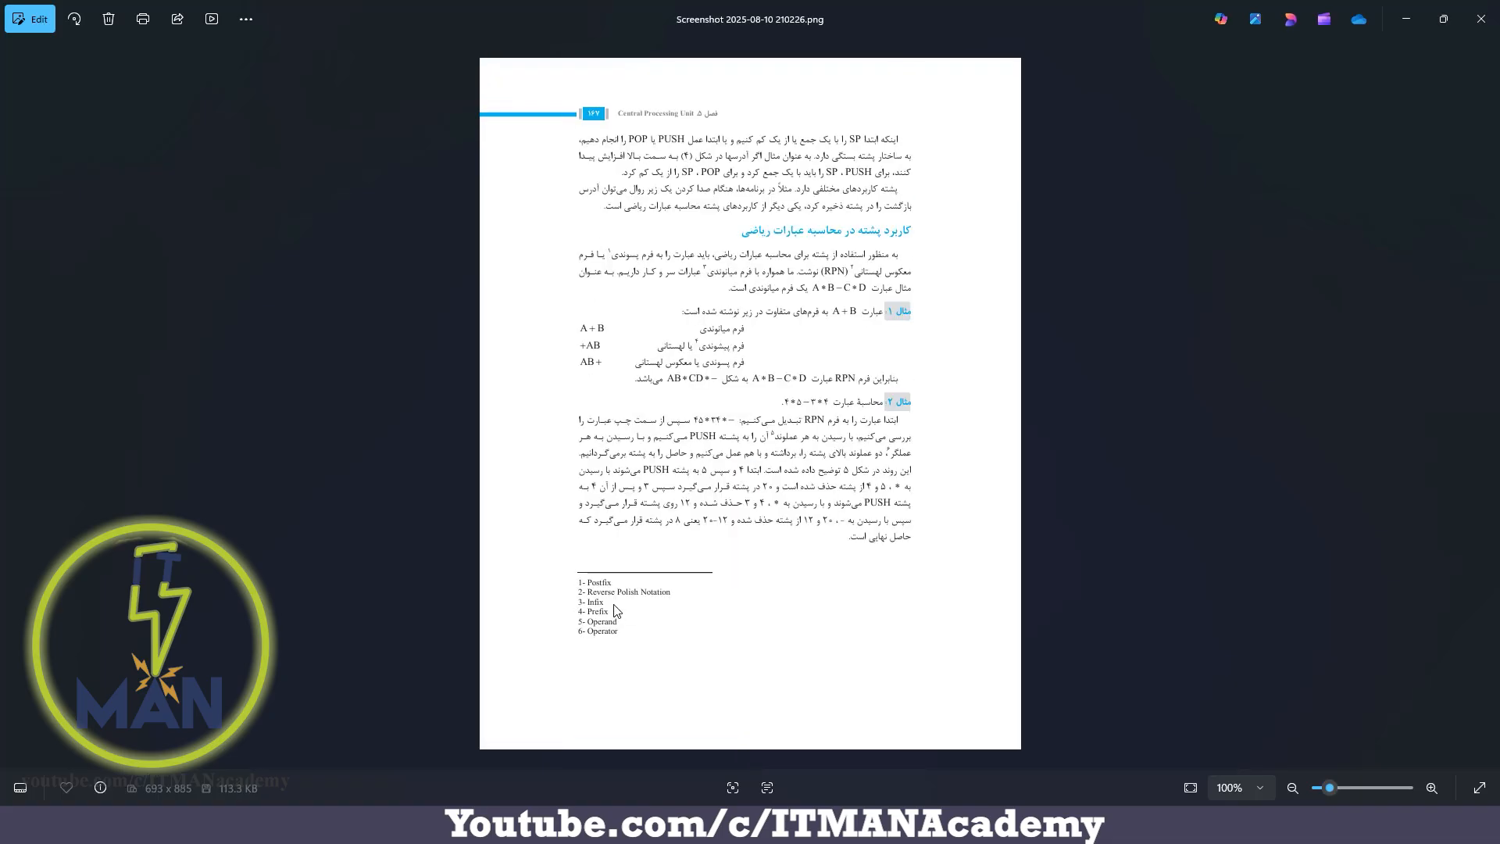
pyautogui.press('Right')
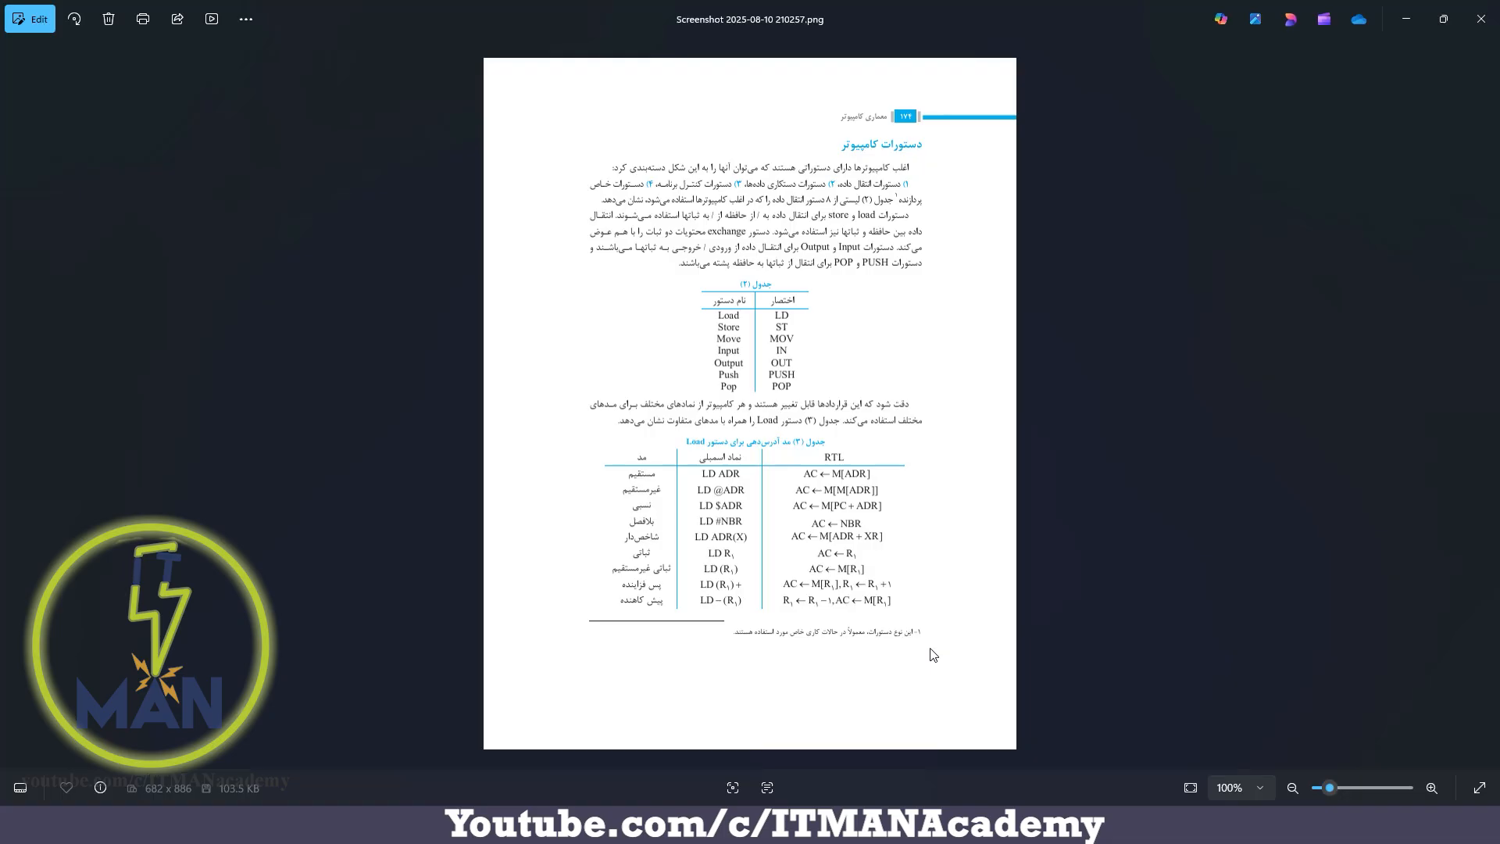
# Switch to the PDF article in Edge and examine the introduction on page 1, highlighting the words just before citation [1]–[3]
pyautogui.click(960, 825)
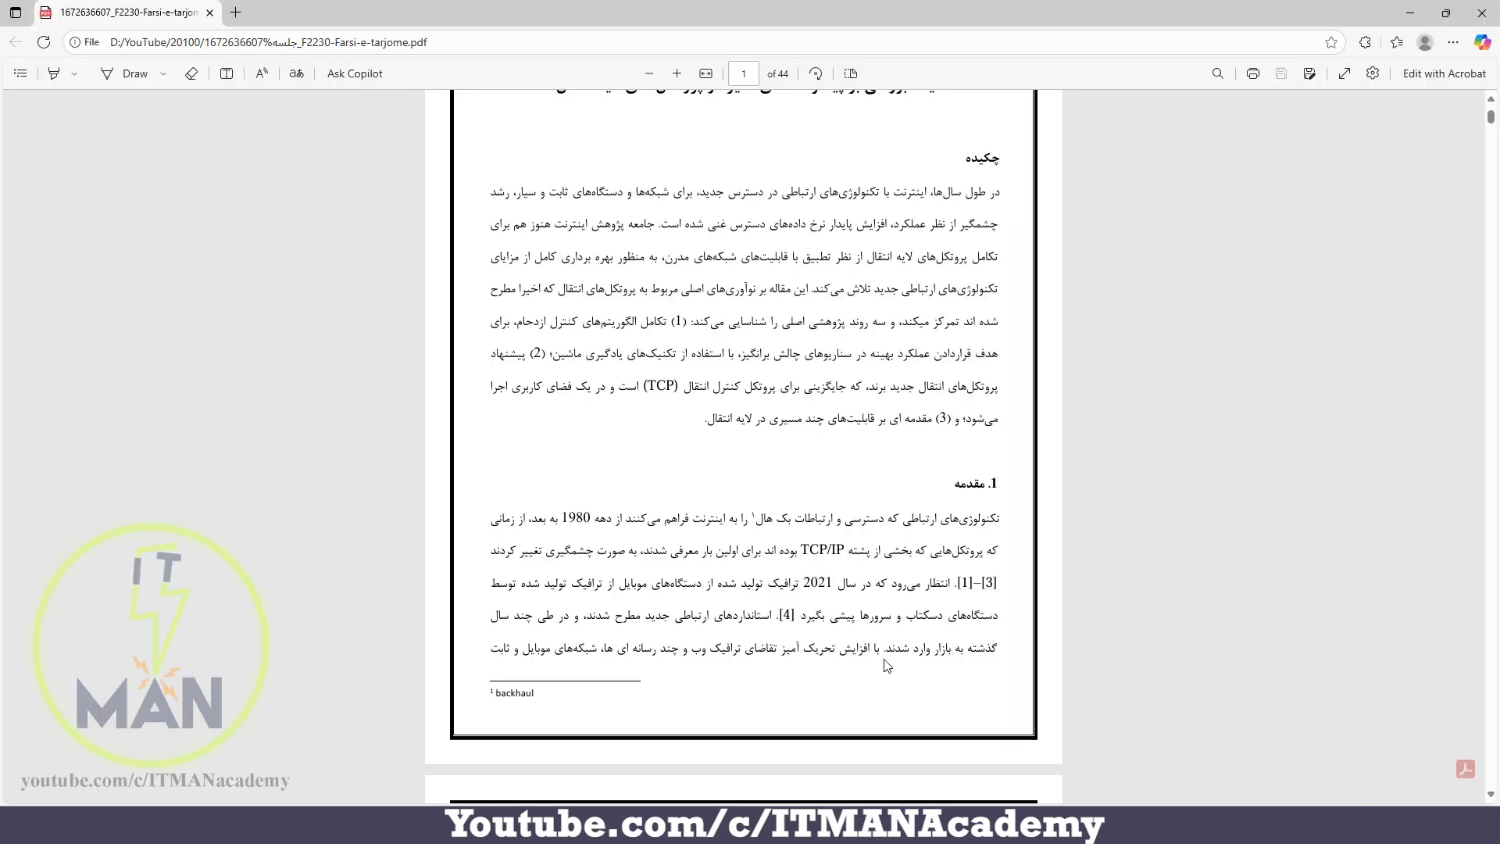
pyautogui.scroll(2, 775, 370)
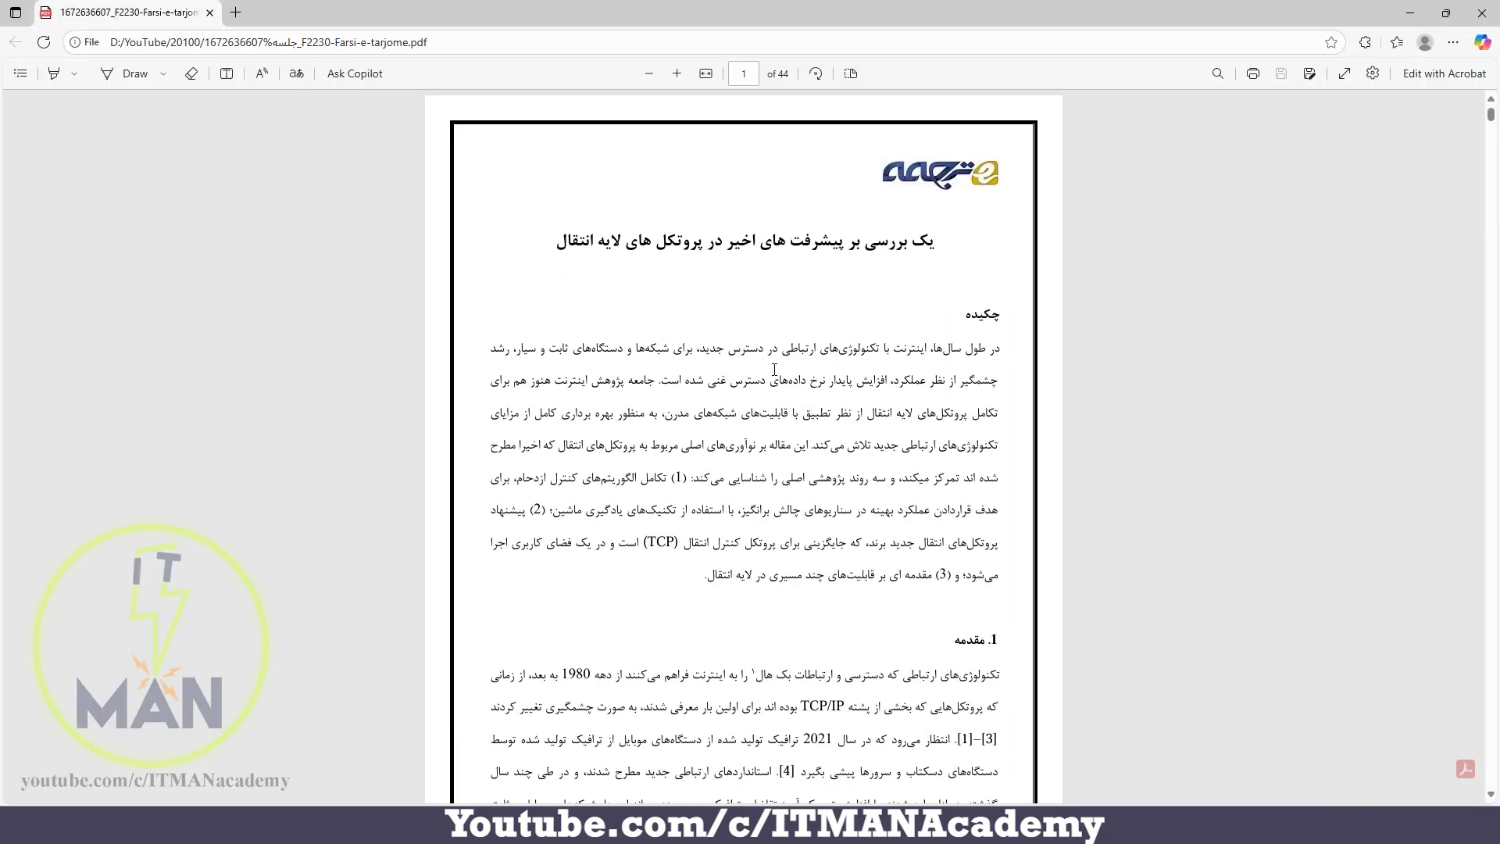
pyautogui.scroll(-1, 774, 370)
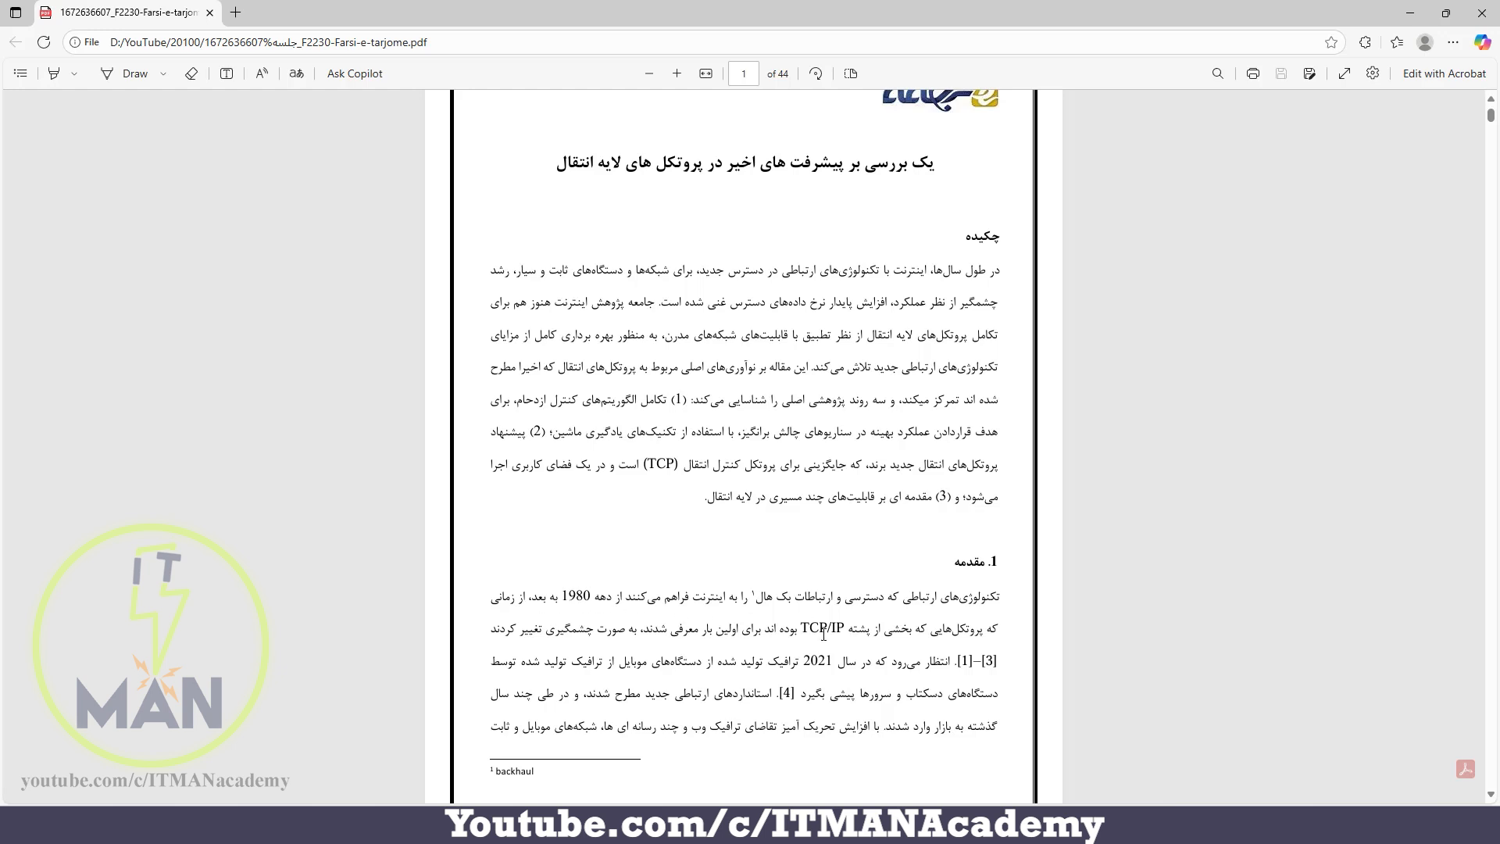
pyautogui.moveTo(631, 632); pyautogui.dragTo(489, 633)
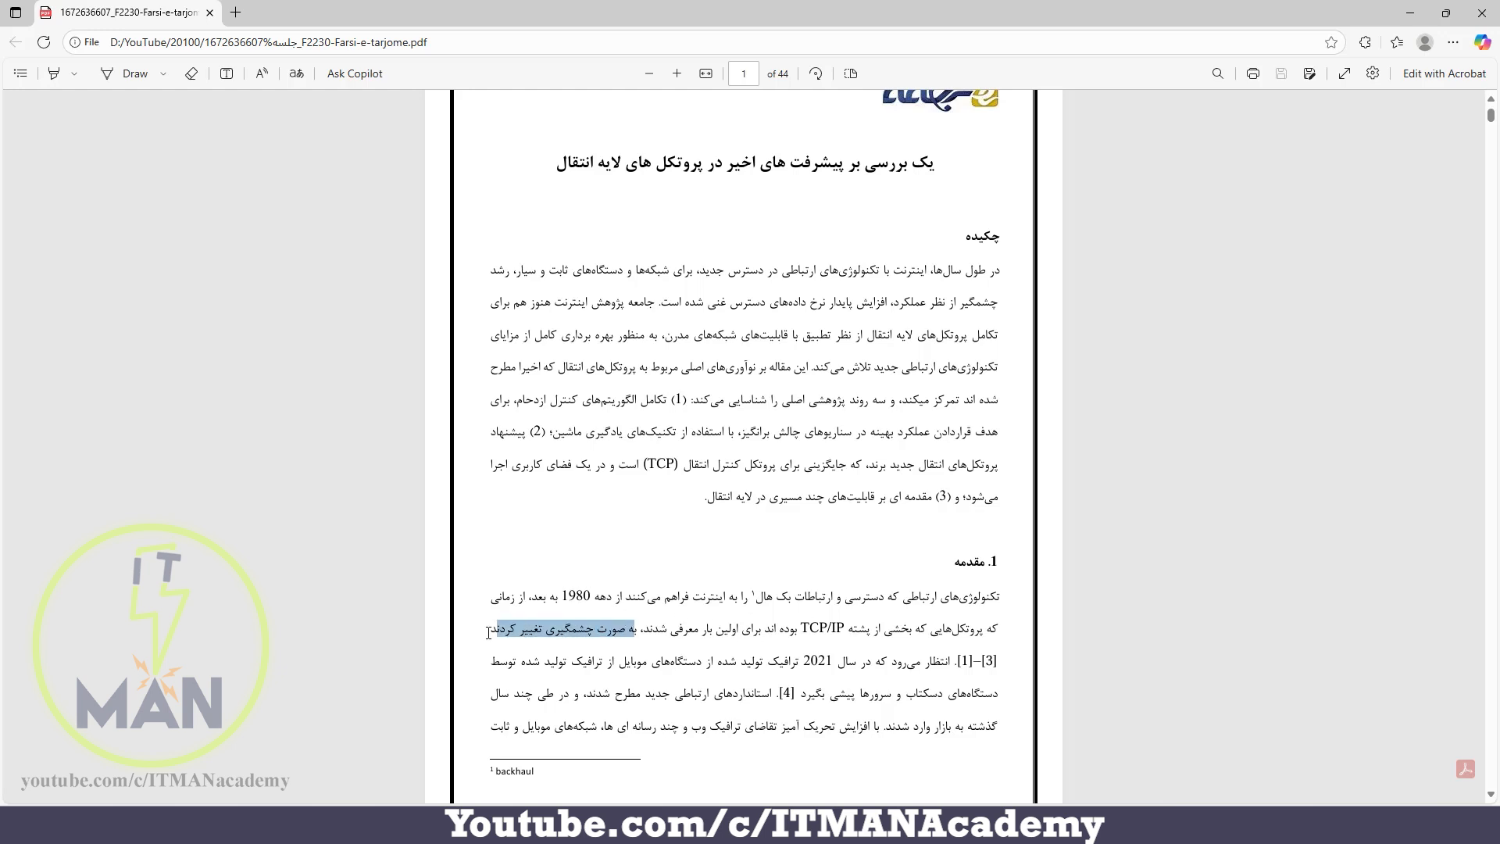
pyautogui.moveTo(488, 633); pyautogui.dragTo(485, 634)
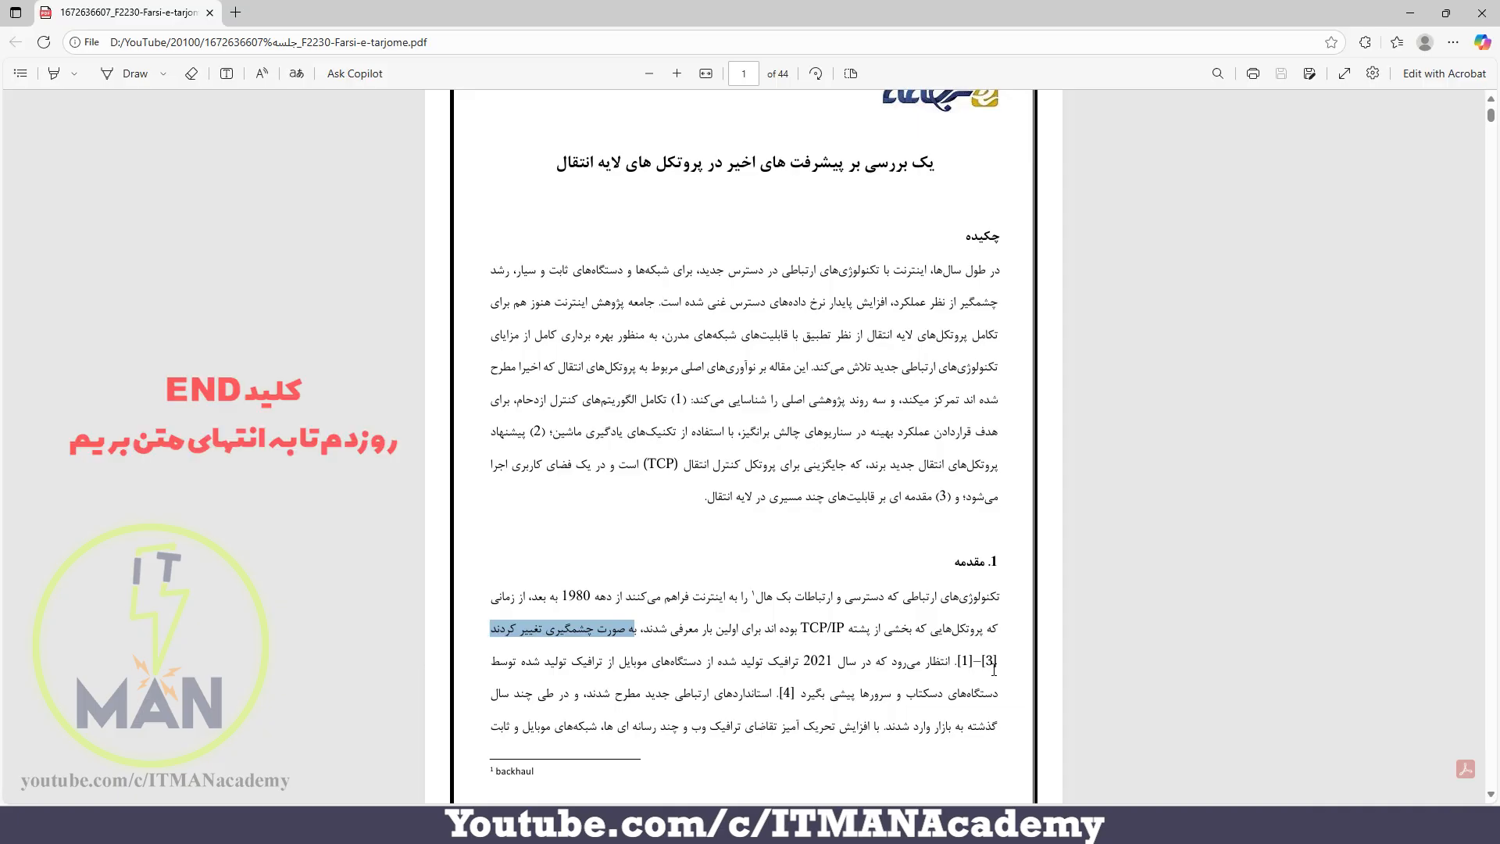
# Go to the end of the PDF and examine the REFERENCES list, highlighting the title of entry [1]
pyautogui.press('End')
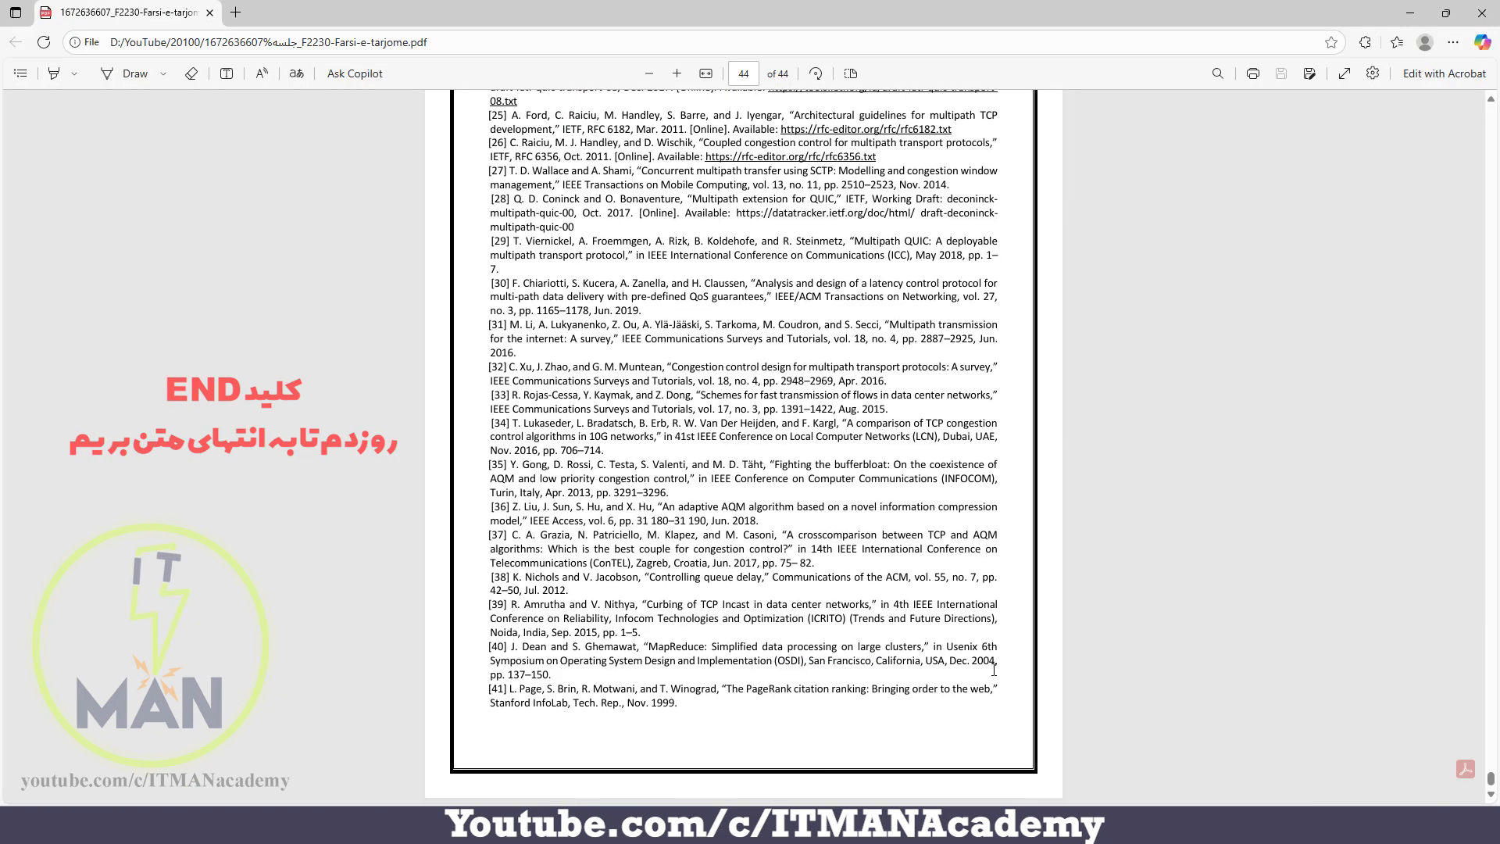
pyautogui.scroll(15, 730, 516)
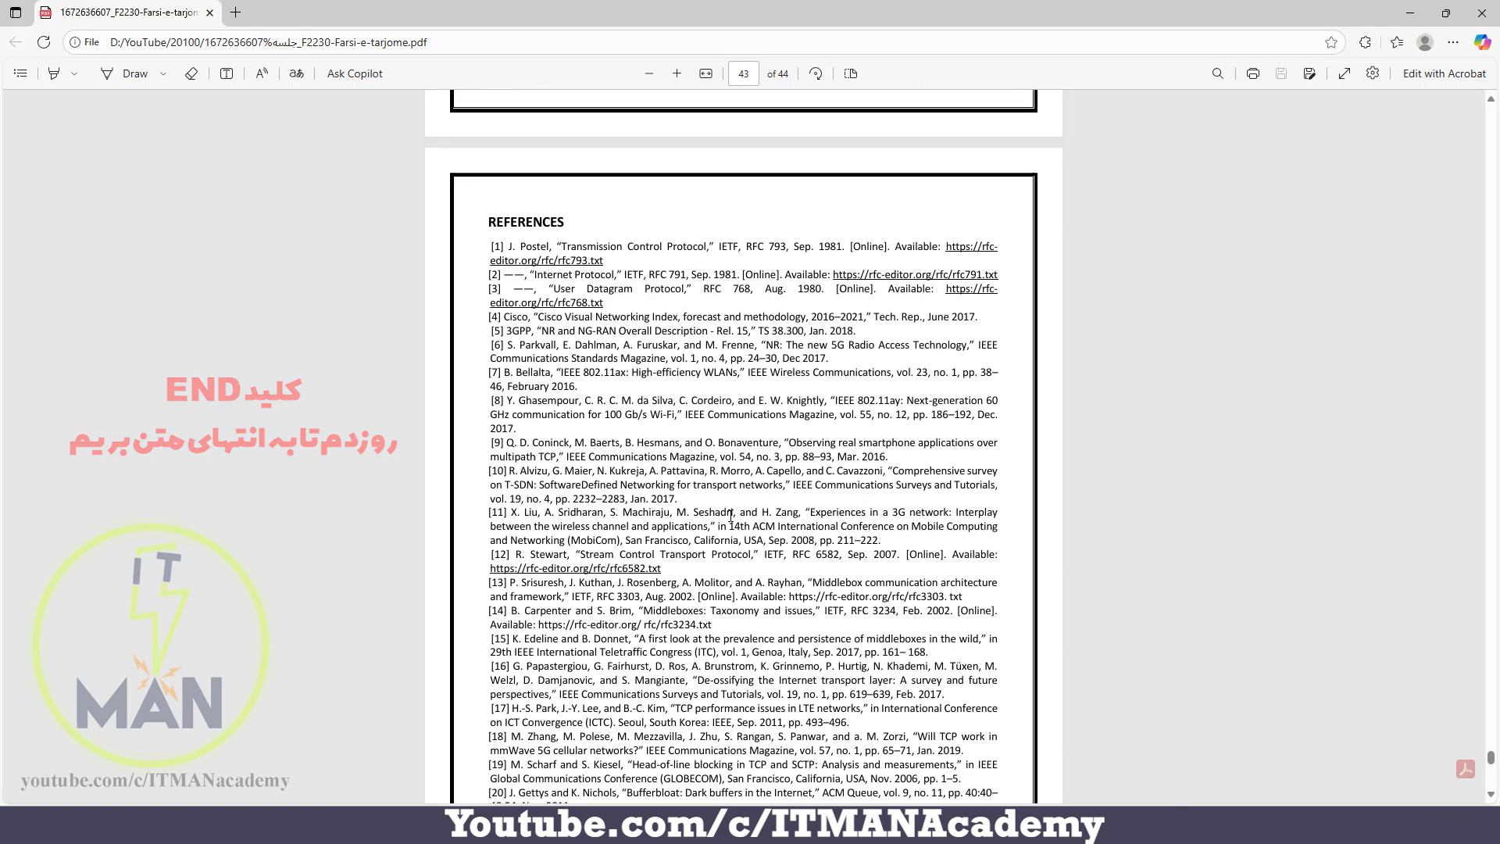
pyautogui.scroll(-3, 718, 526)
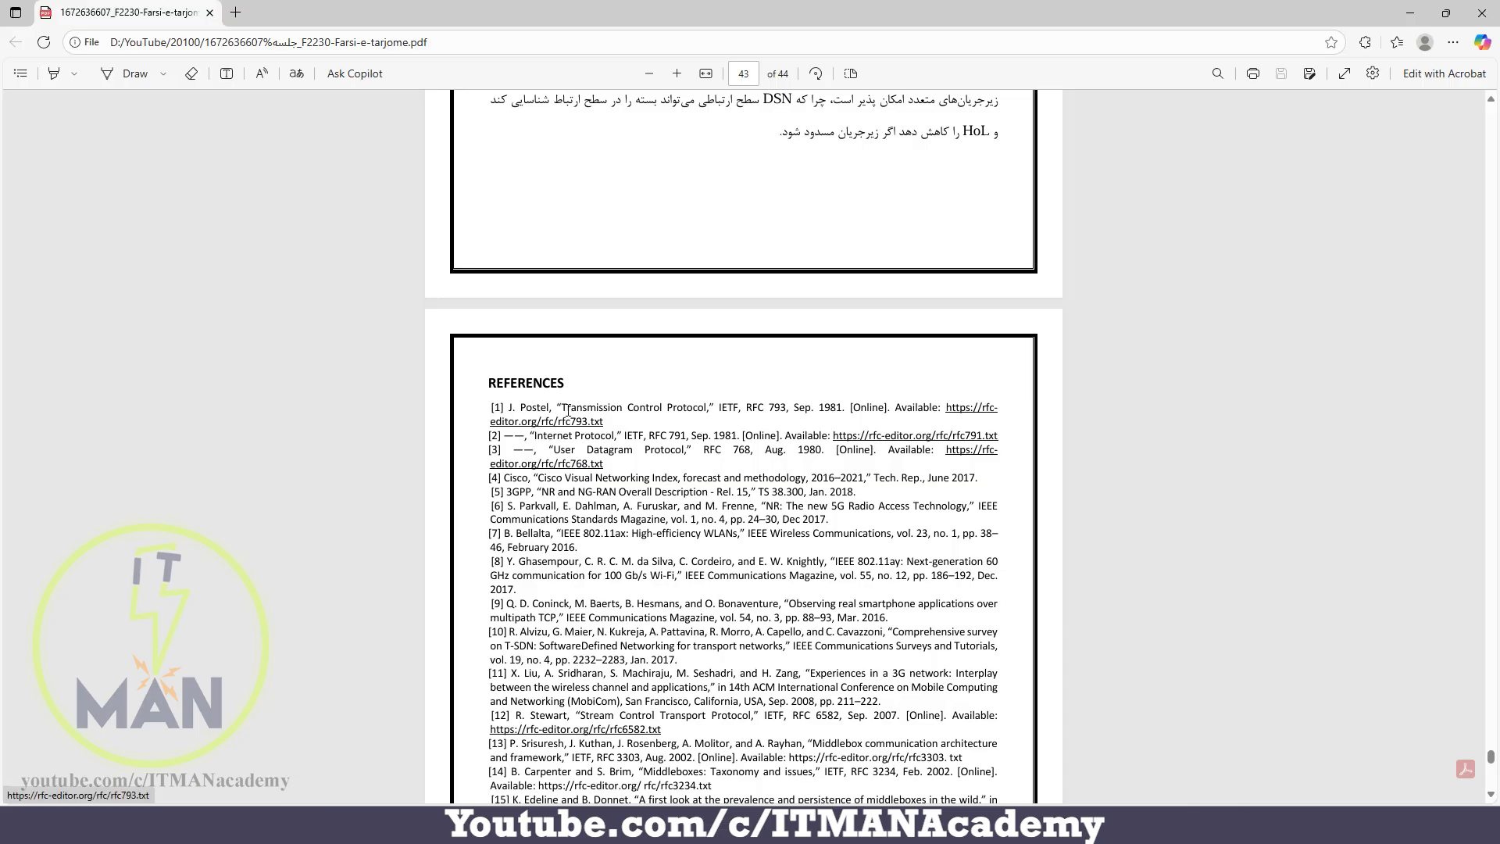
pyautogui.moveTo(567, 410); pyautogui.dragTo(729, 408)
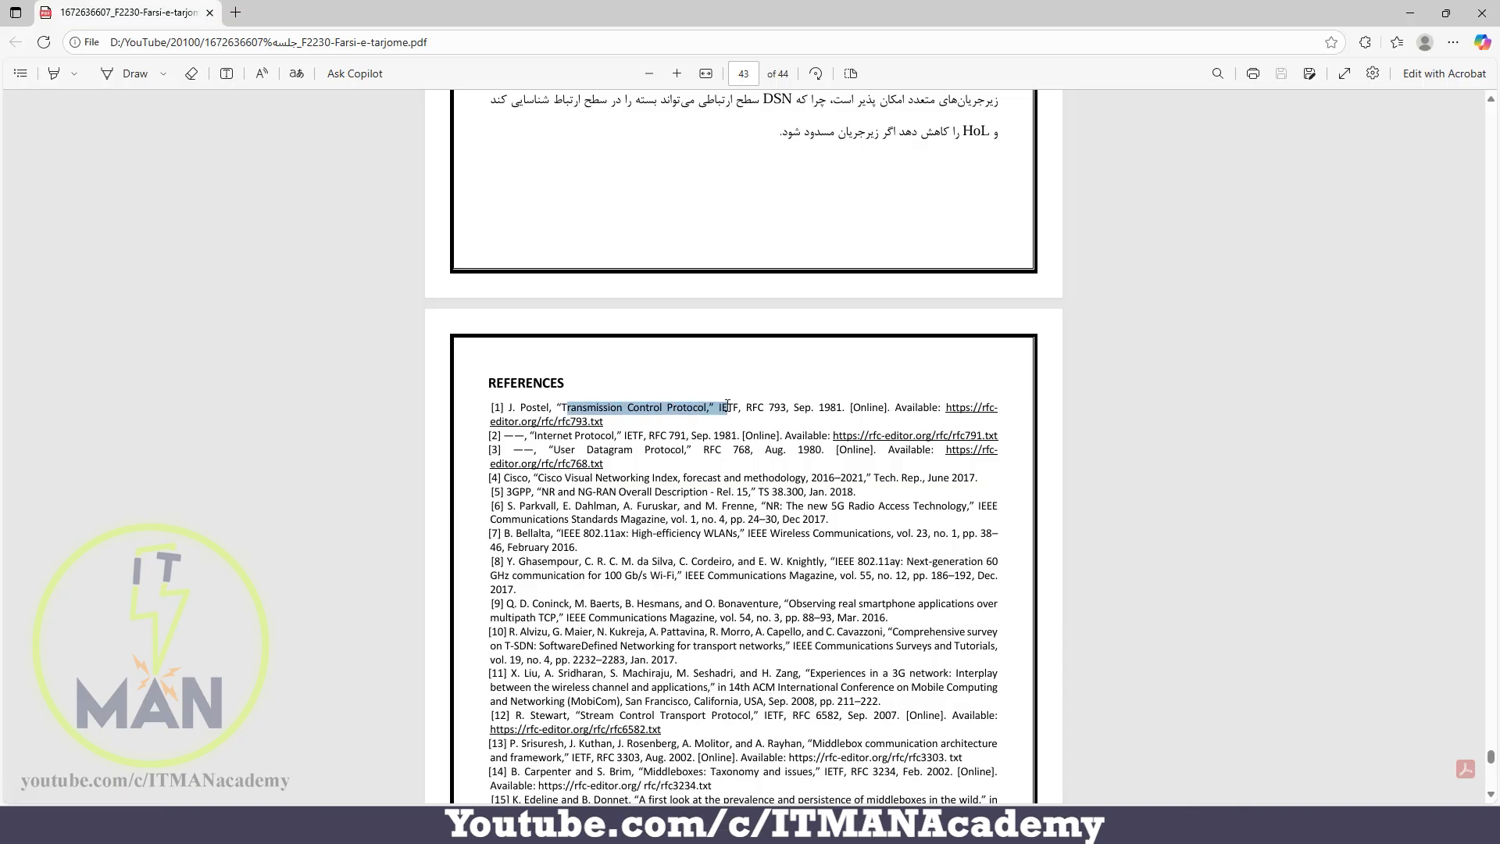
pyautogui.click(705, 463)
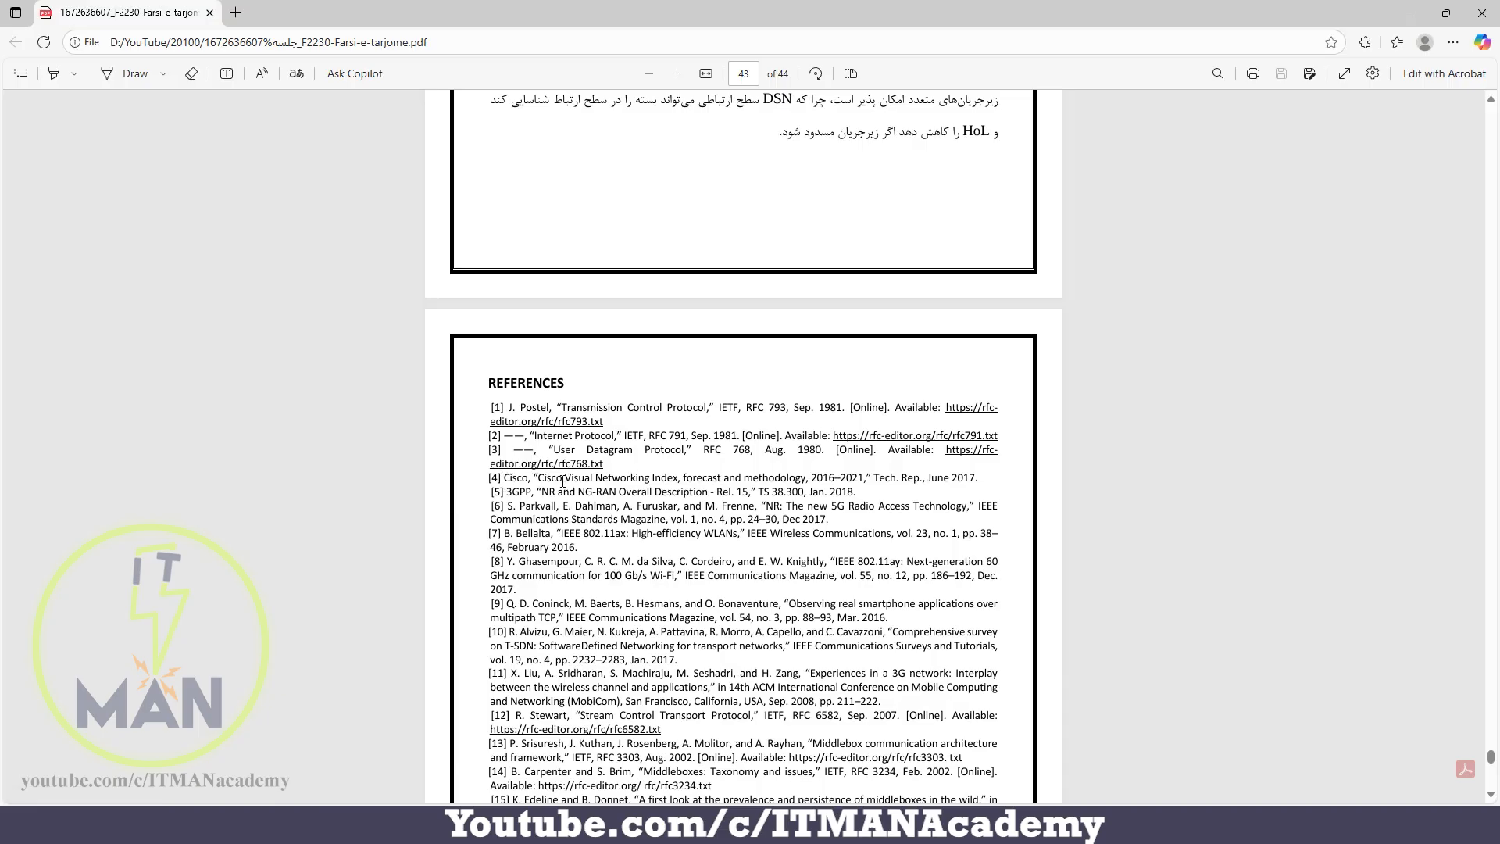
# Return to the beginning of the PDF and examine citation [4] in the introduction's text
pyautogui.press('Home')
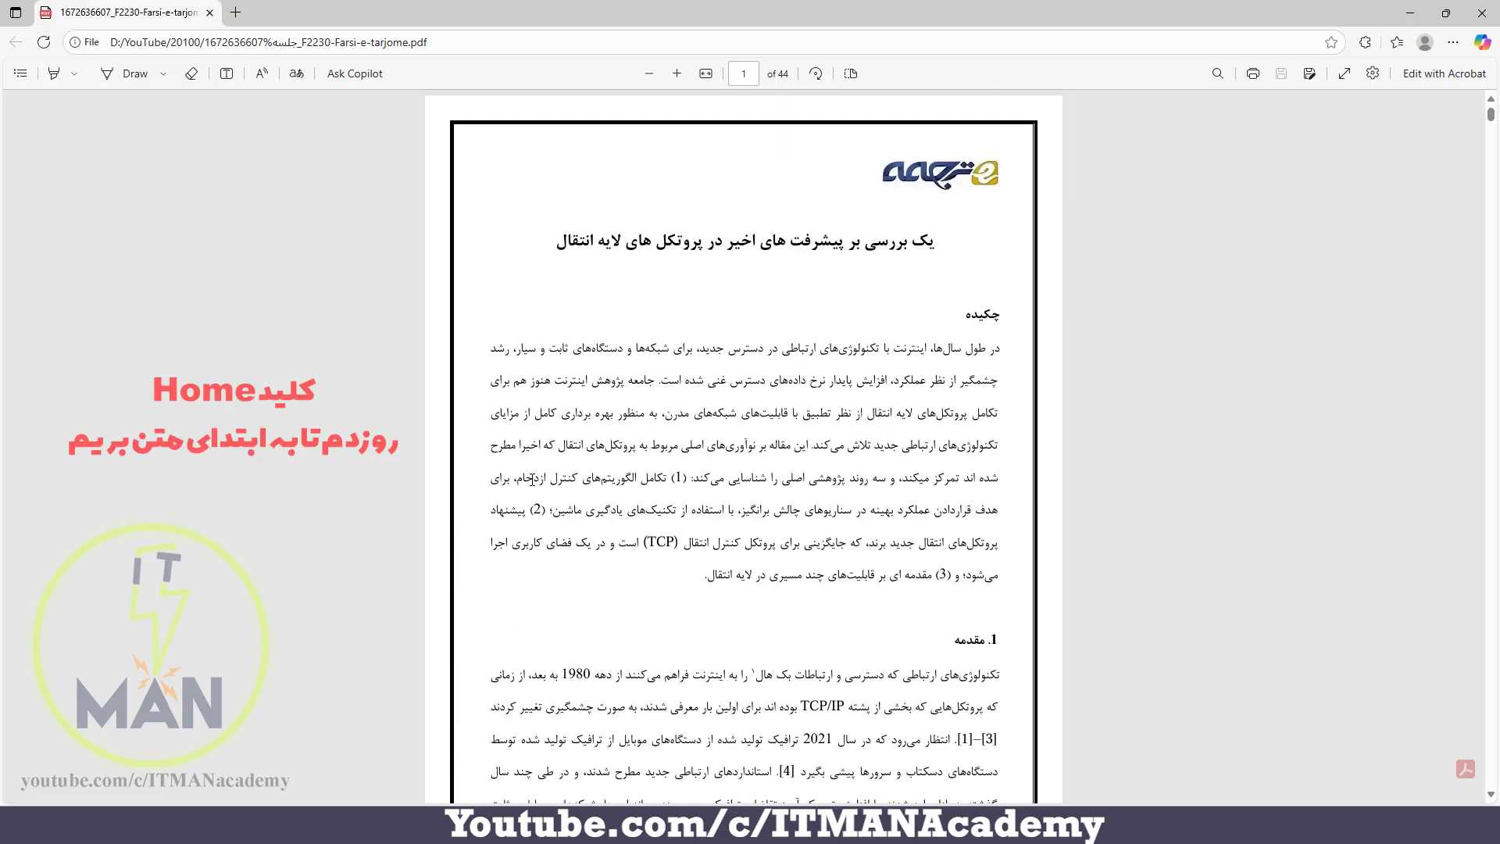
pyautogui.scroll(-6, 531, 480)
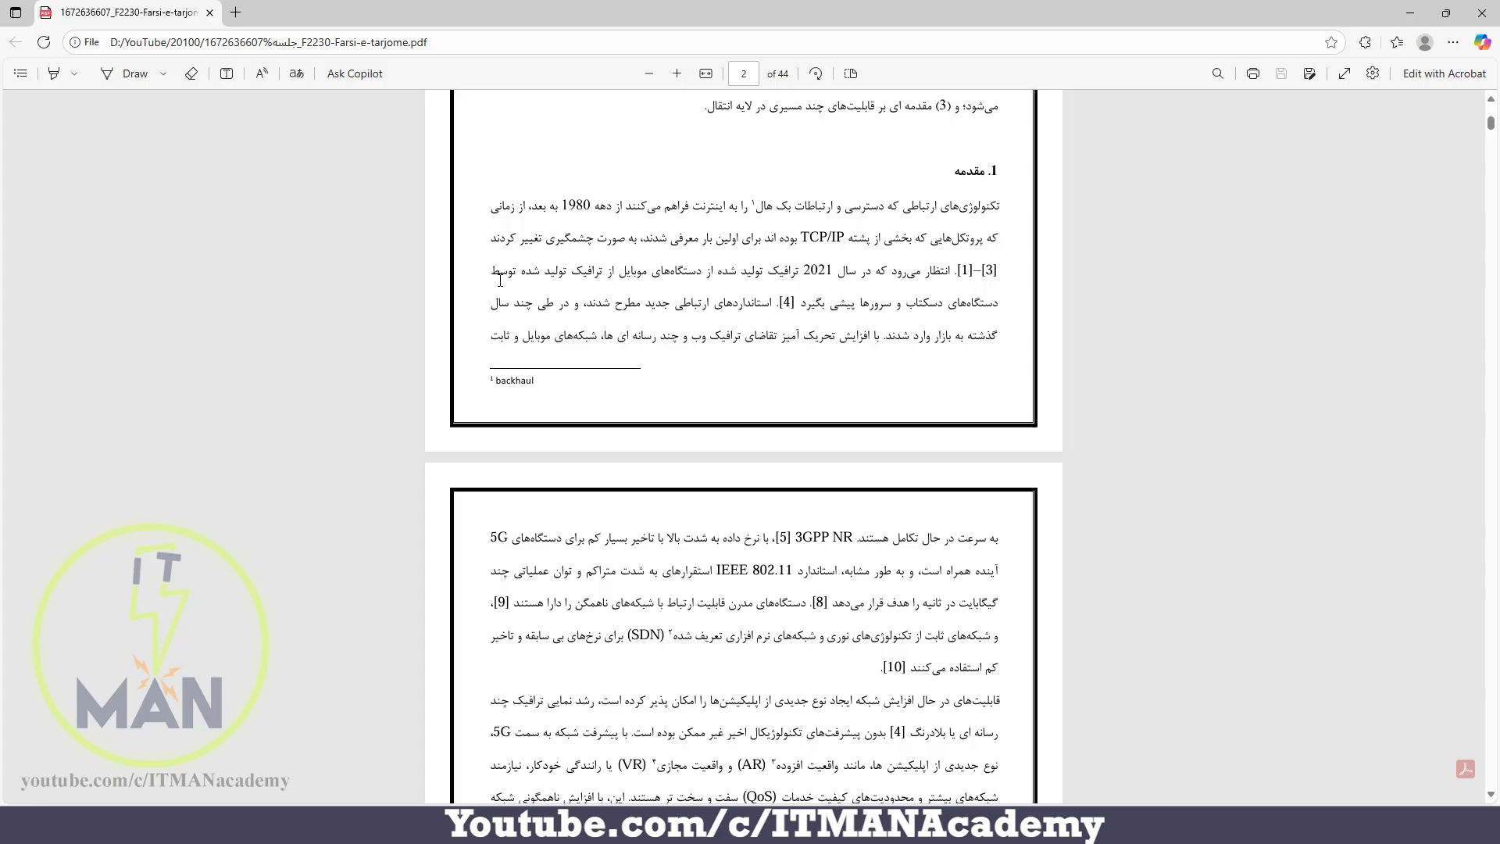
pyautogui.doubleClick(911, 304)
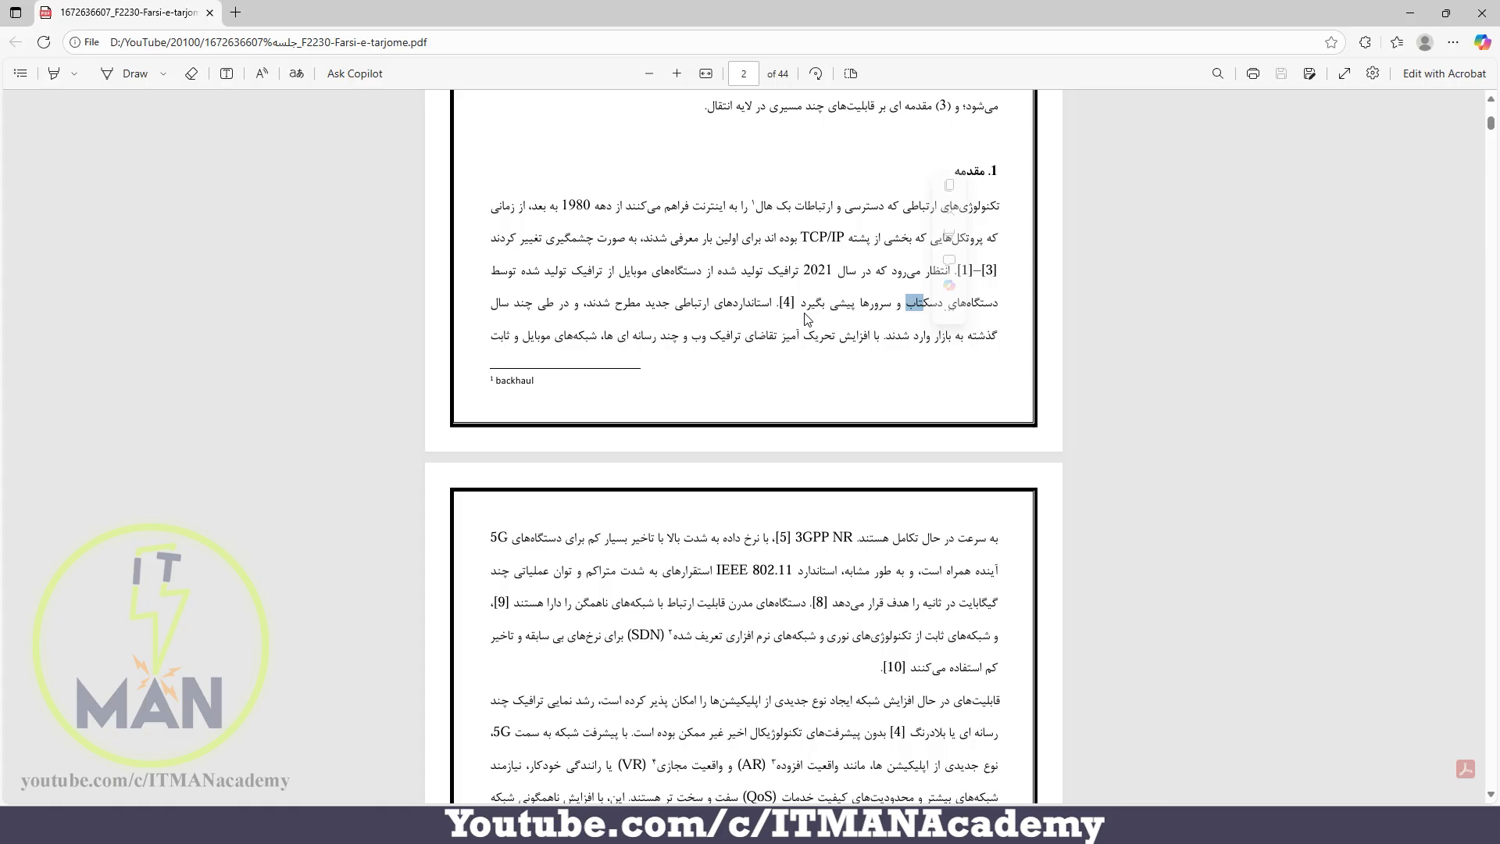
pyautogui.click(807, 320)
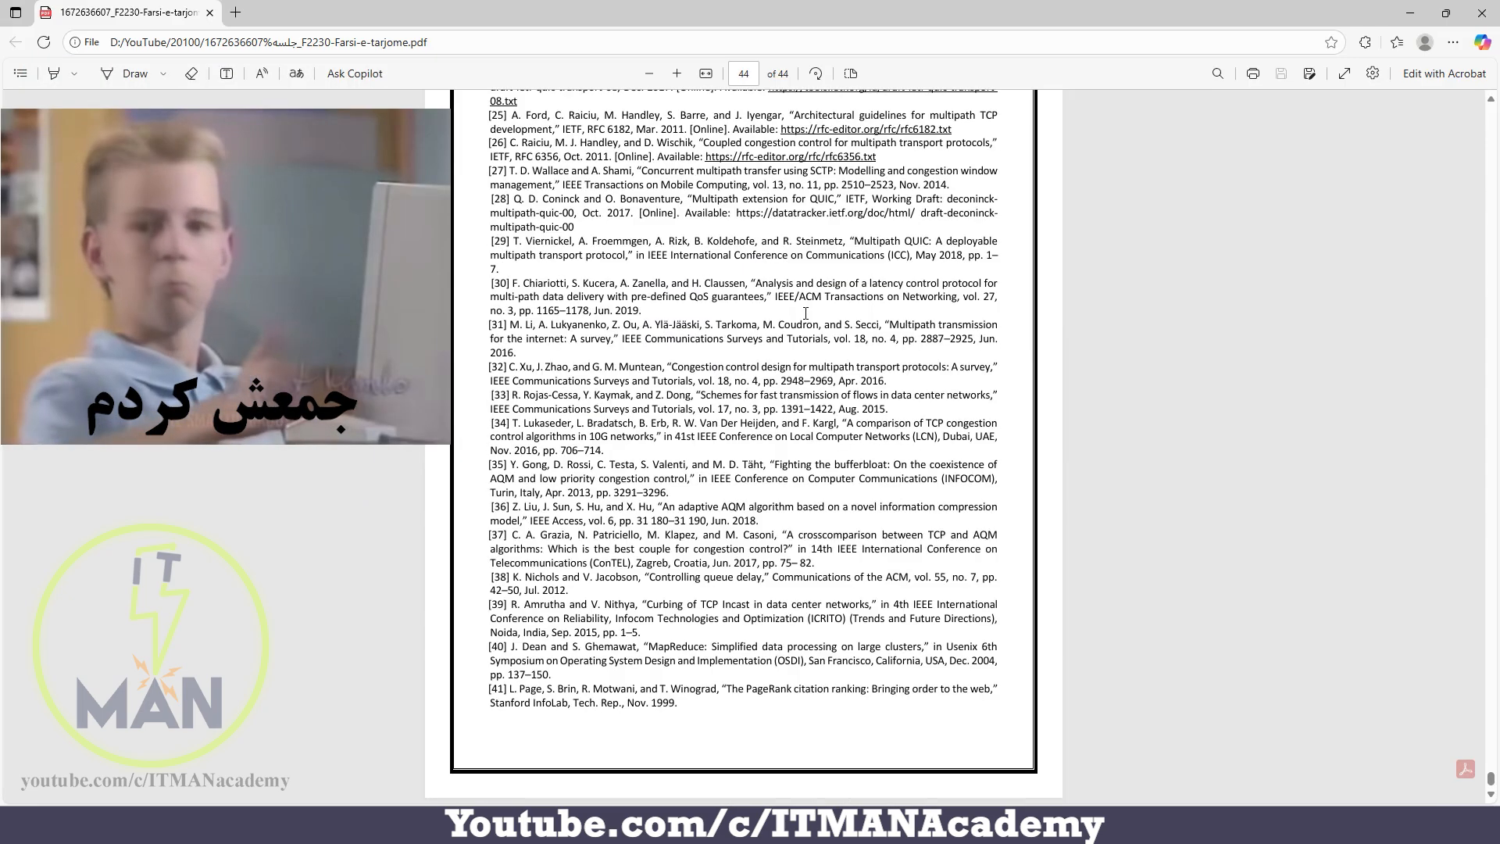
# Find entry [4], the Cisco Visual Networking Index, in the REFERENCES list and highlight its text
pyautogui.scroll(1, 699, 313)
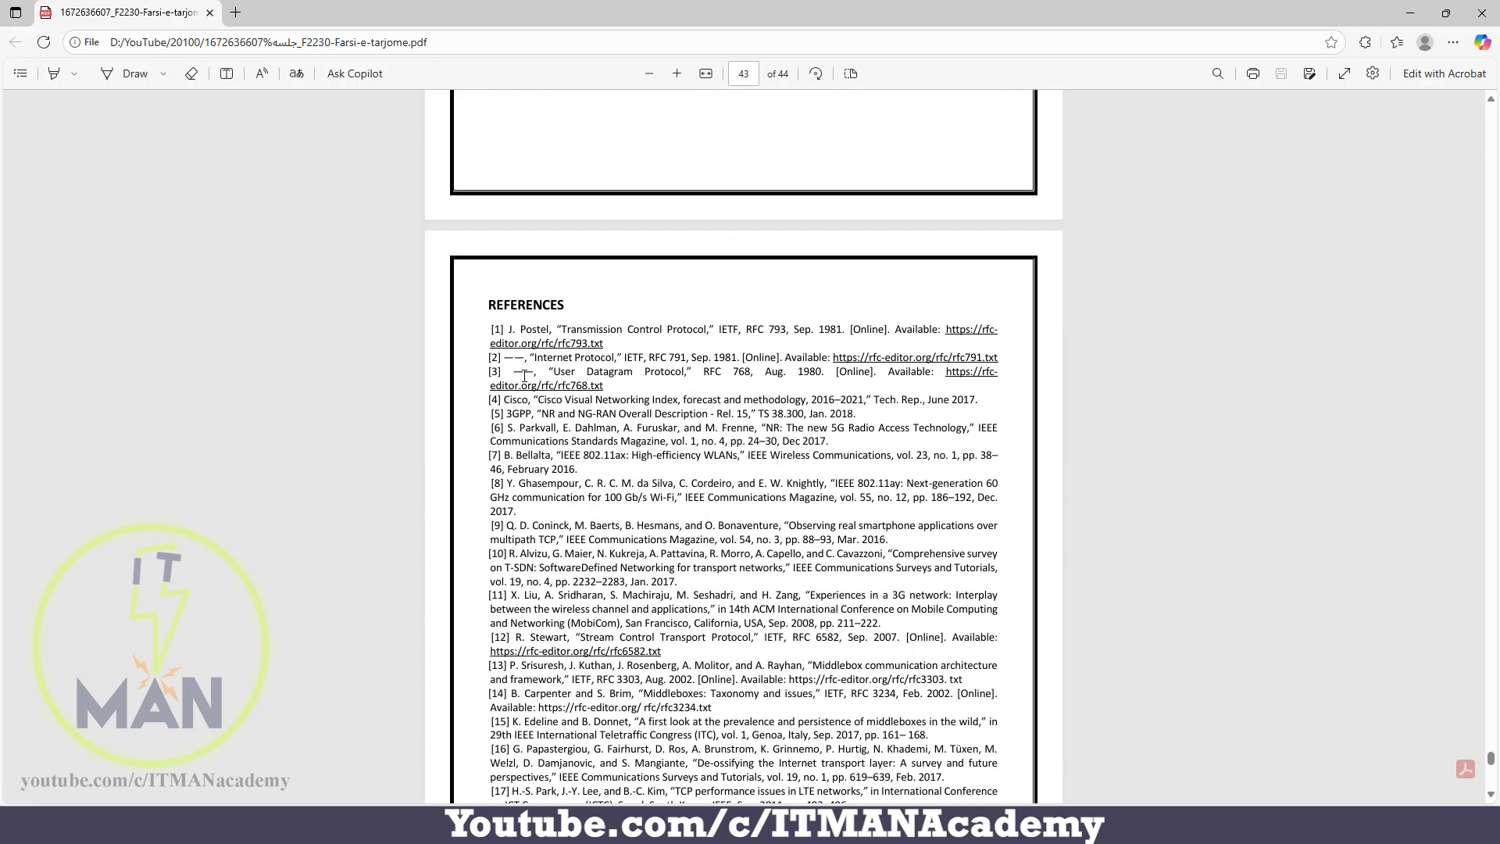
pyautogui.moveTo(504, 399); pyautogui.dragTo(883, 400)
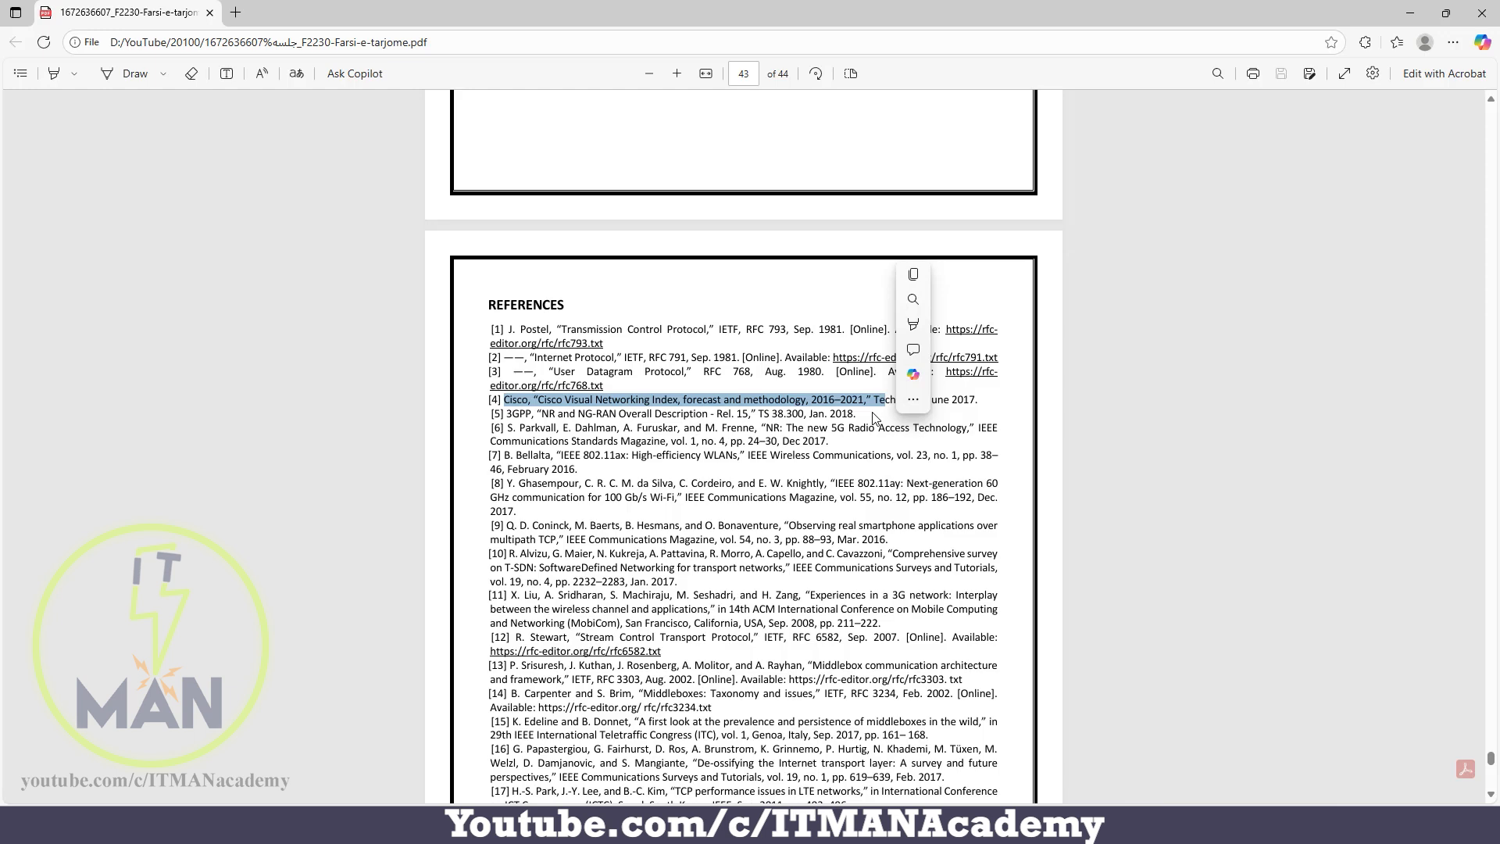
pyautogui.click(920, 617)
# Switch back to the Photos app and compare the footnotes across the sample pages, going back to the first image
pyautogui.click(919, 825)
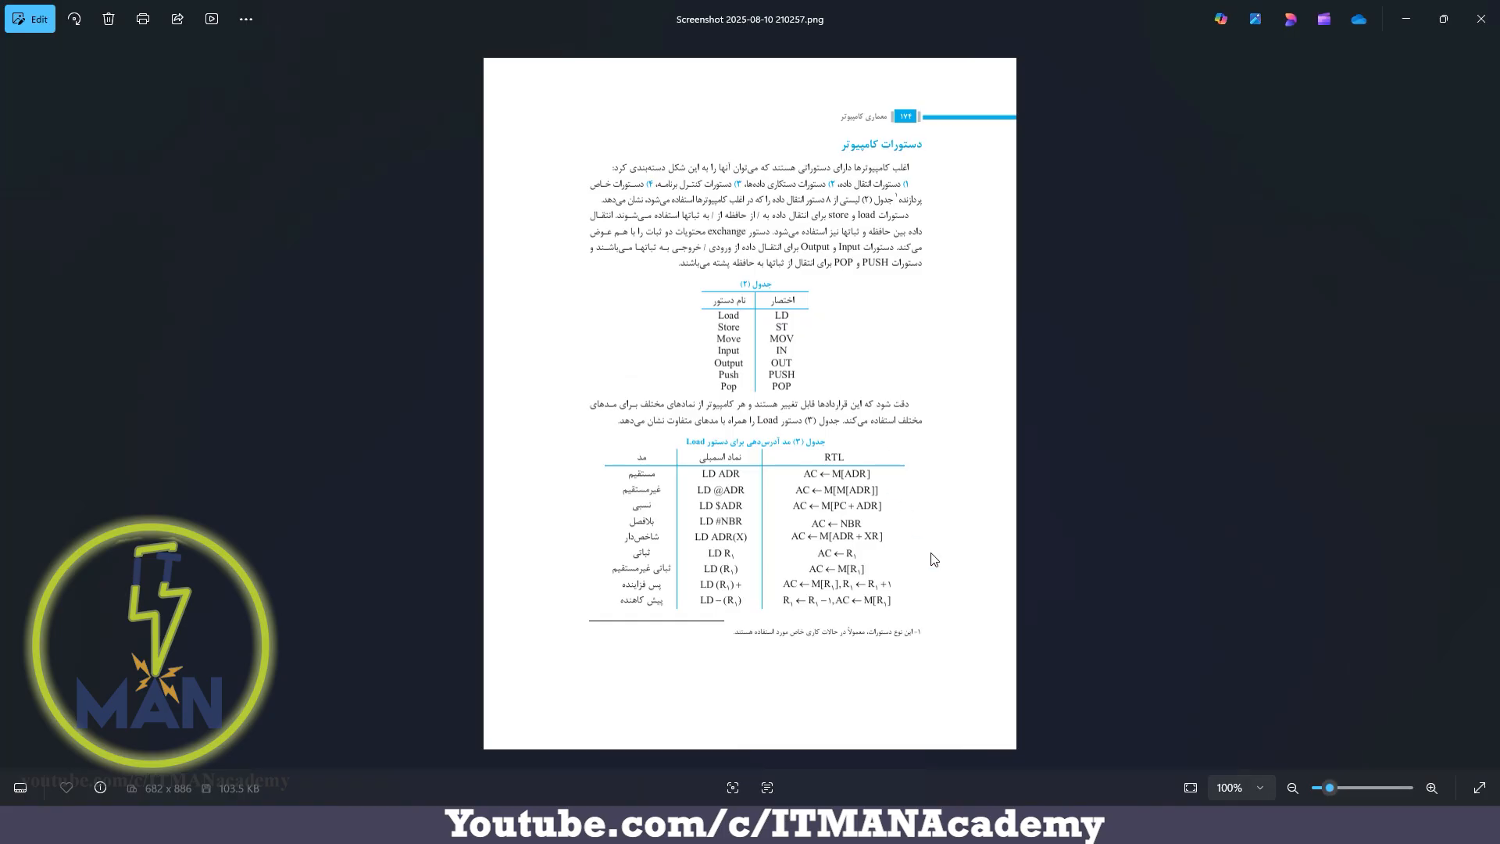
pyautogui.press('Left')
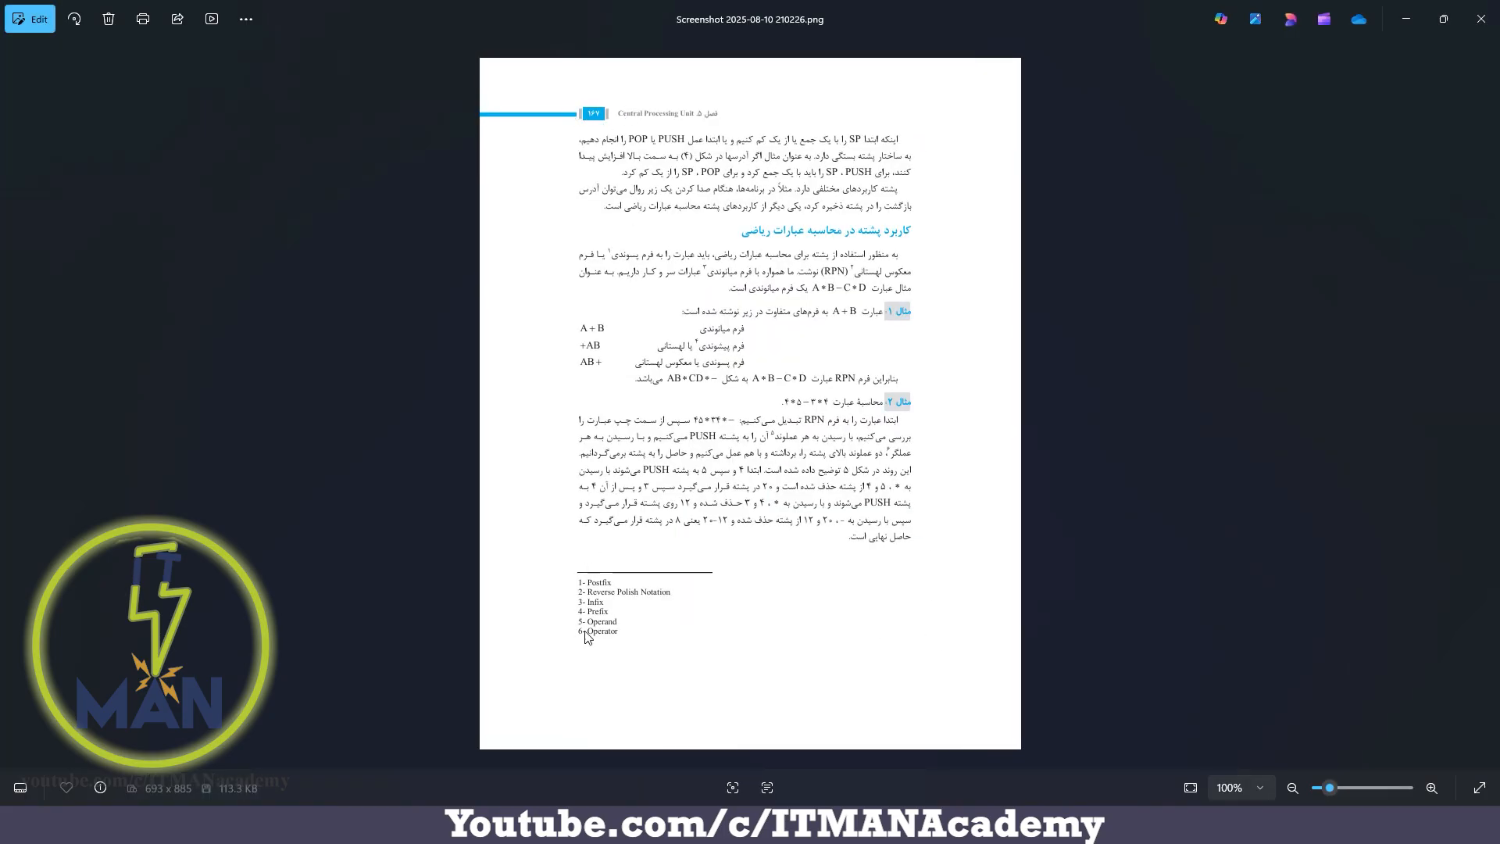
pyautogui.press('Left')
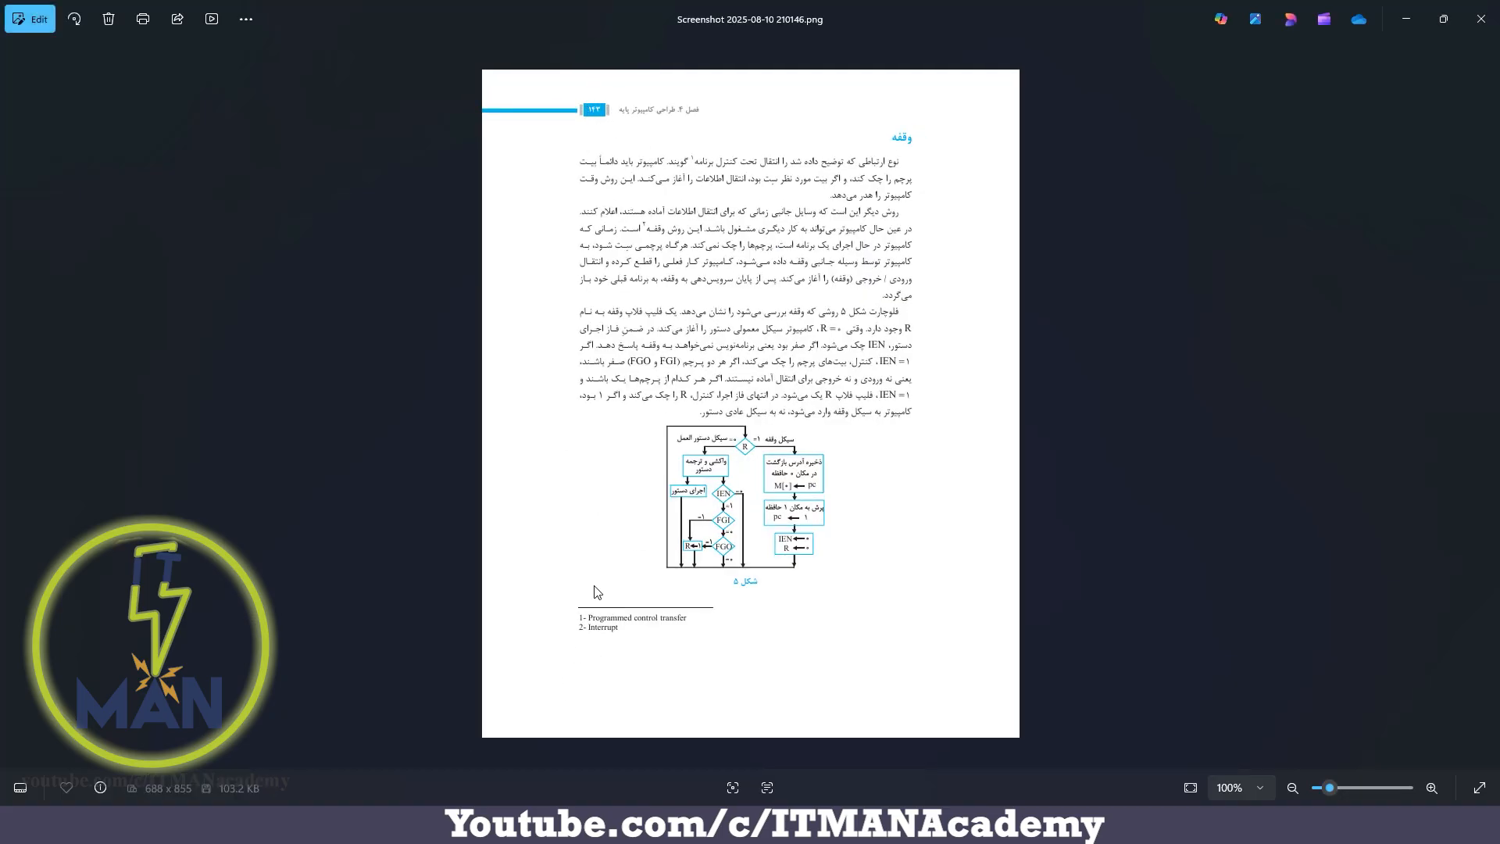
# Switch to the PDF in Edge and look through the REFERENCES list down to its last entry
pyautogui.click(1040, 825)
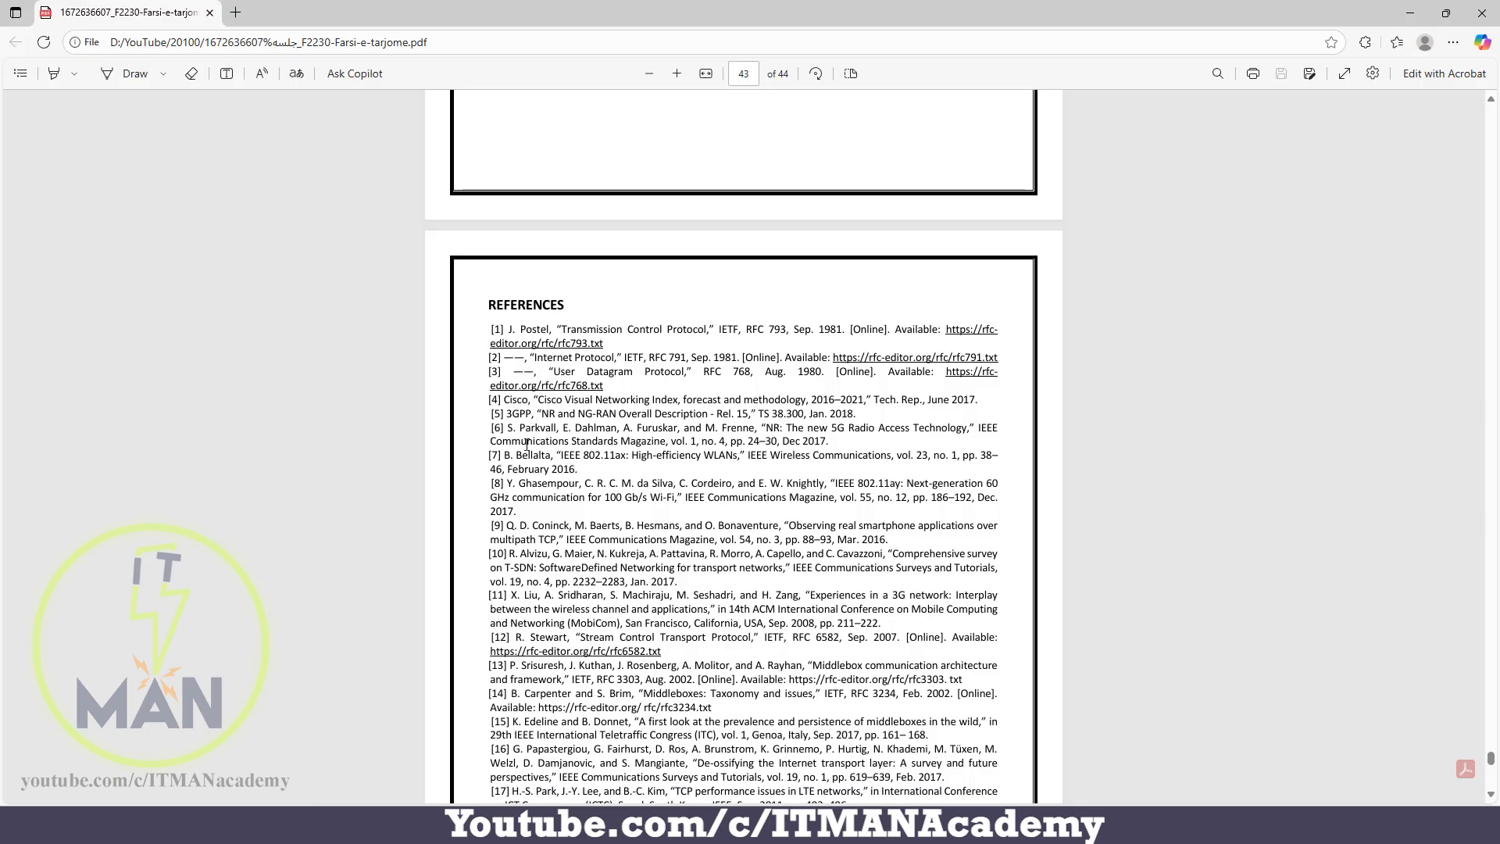
pyautogui.scroll(-1, 501, 358)
pyautogui.scroll(-6, 501, 359)
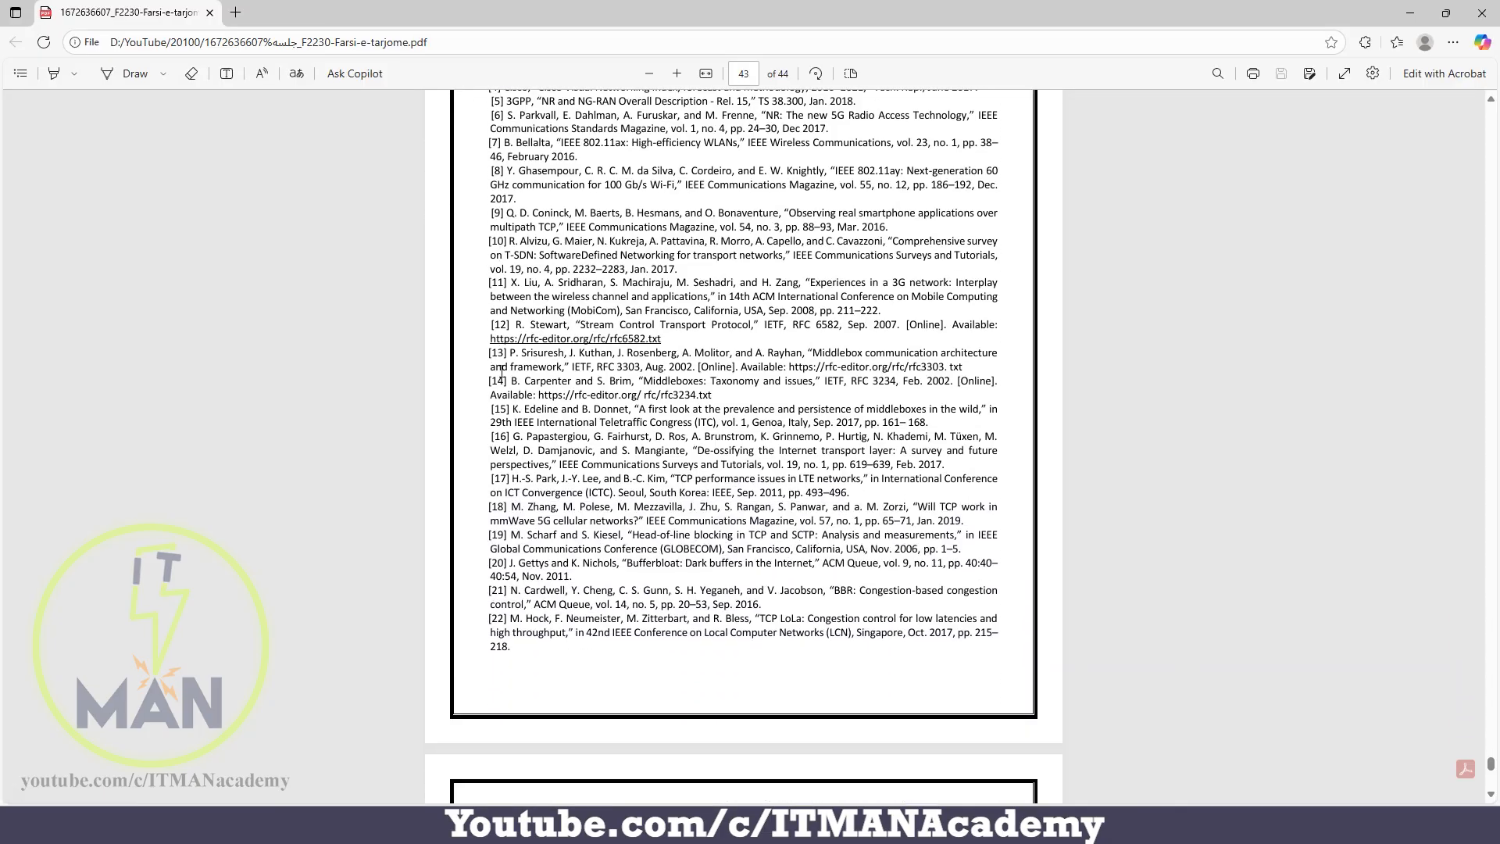
pyautogui.scroll(-7, 501, 440)
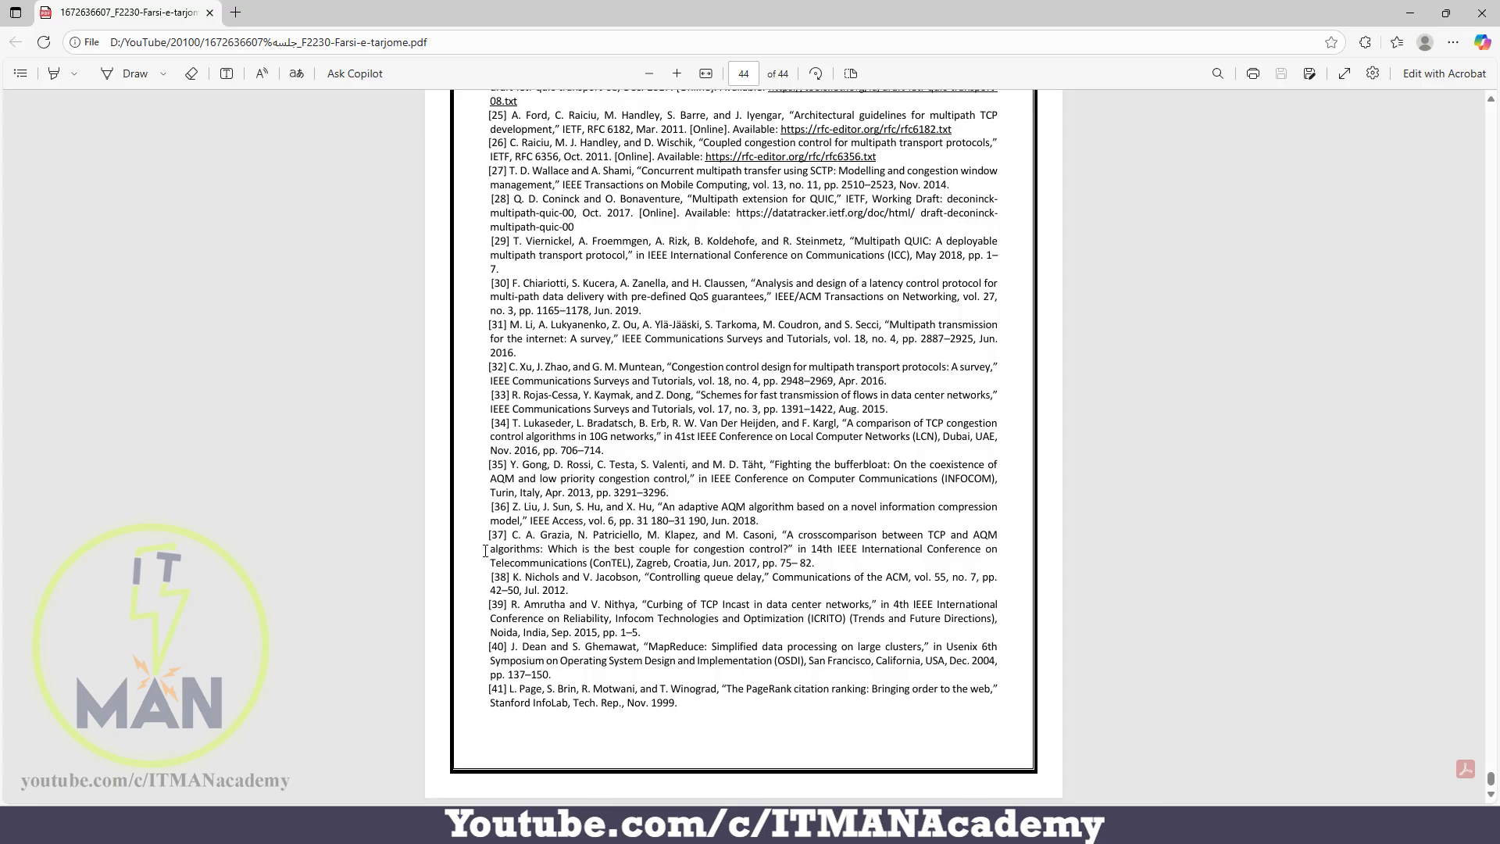
# Switch to the MTCNA document in Word, look through its course sections and return to the first page
pyautogui.click(902, 825)
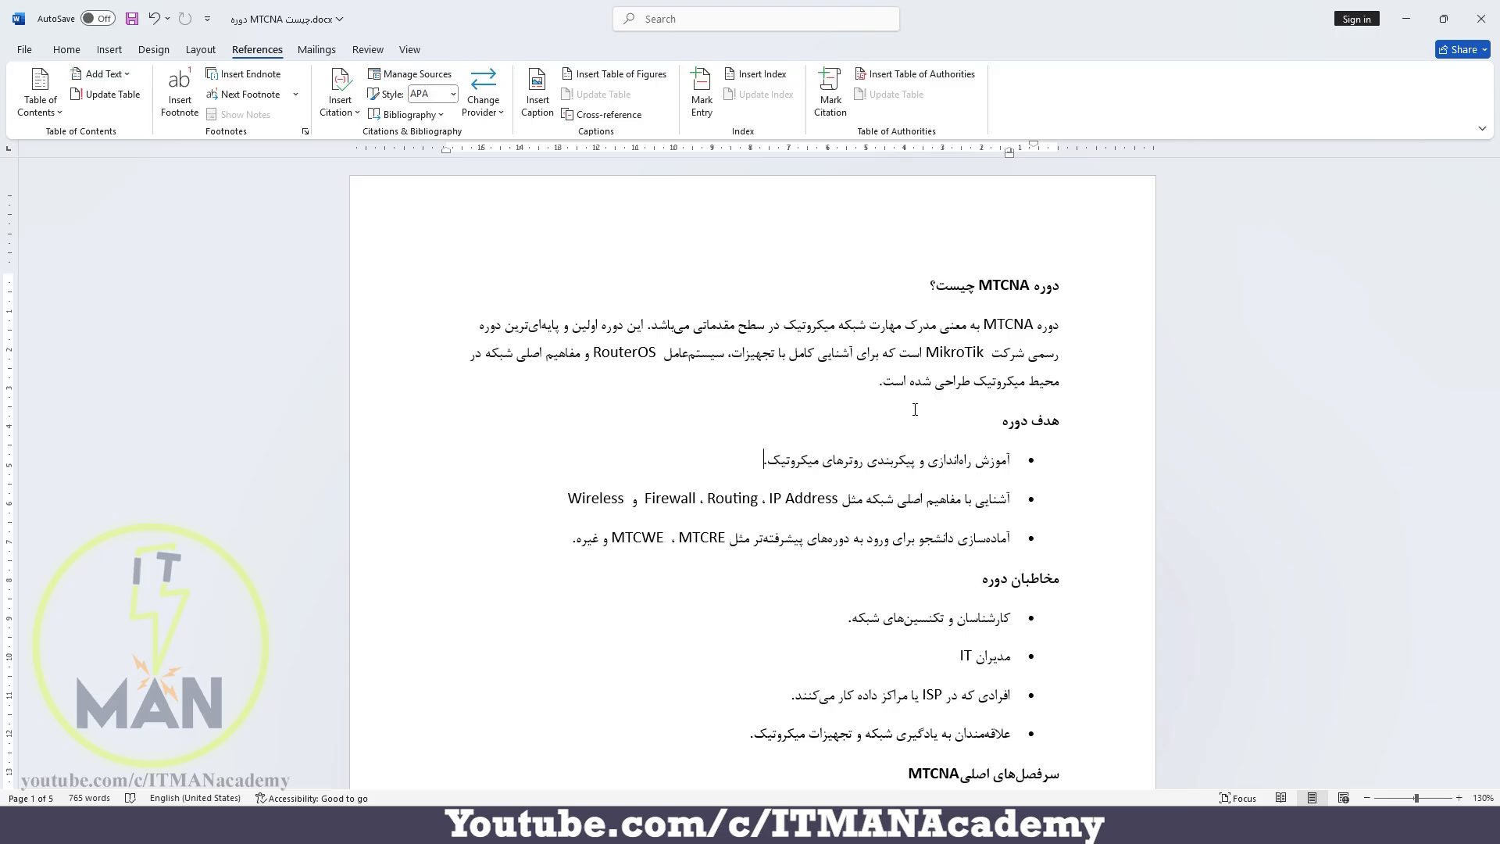
pyautogui.scroll(-15, 915, 409)
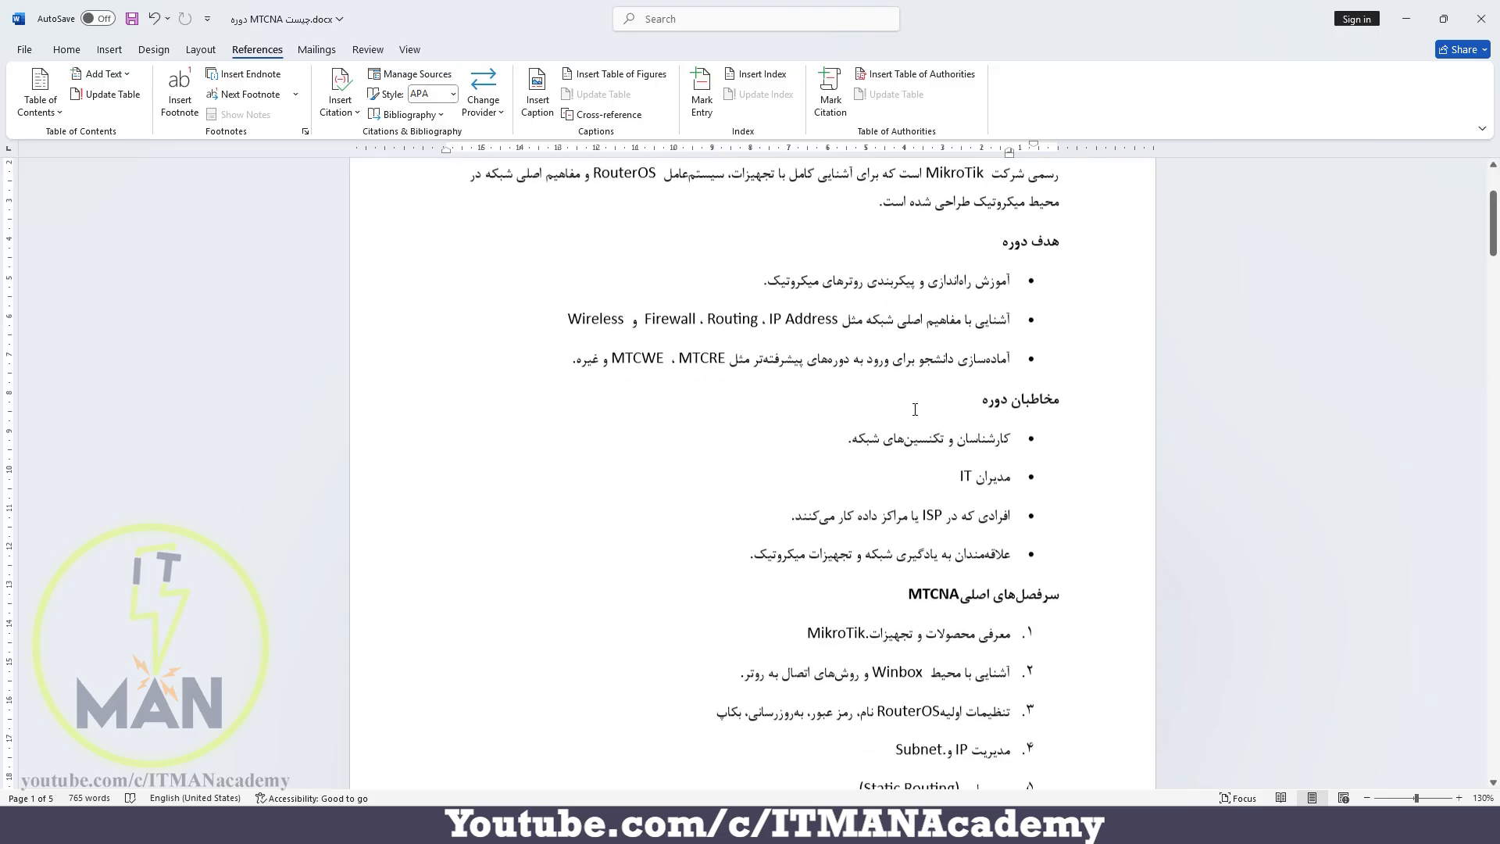
pyautogui.scroll(-15, 915, 410)
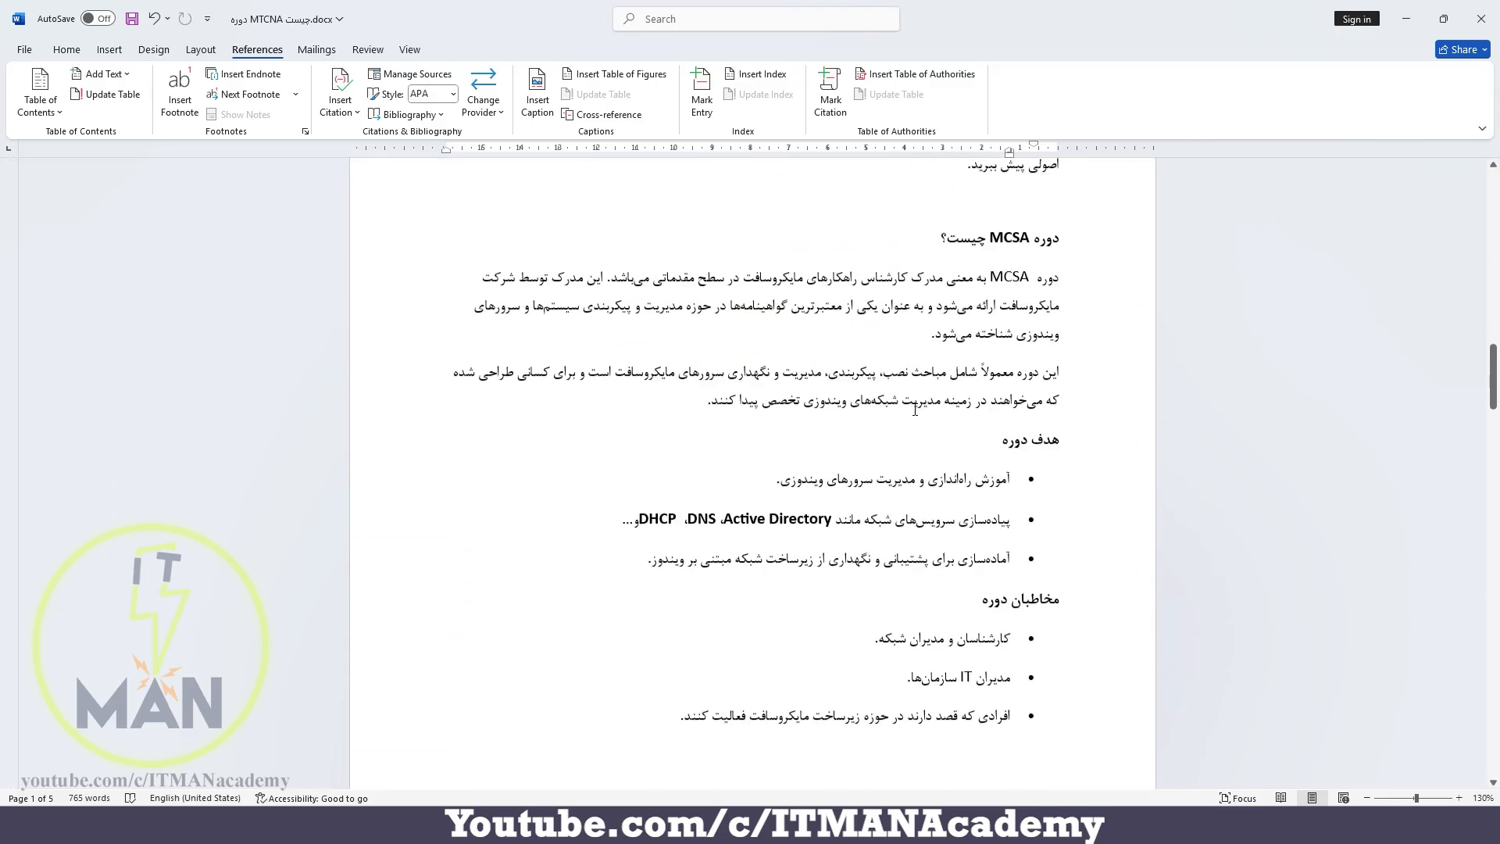
pyautogui.scroll(-8, 915, 409)
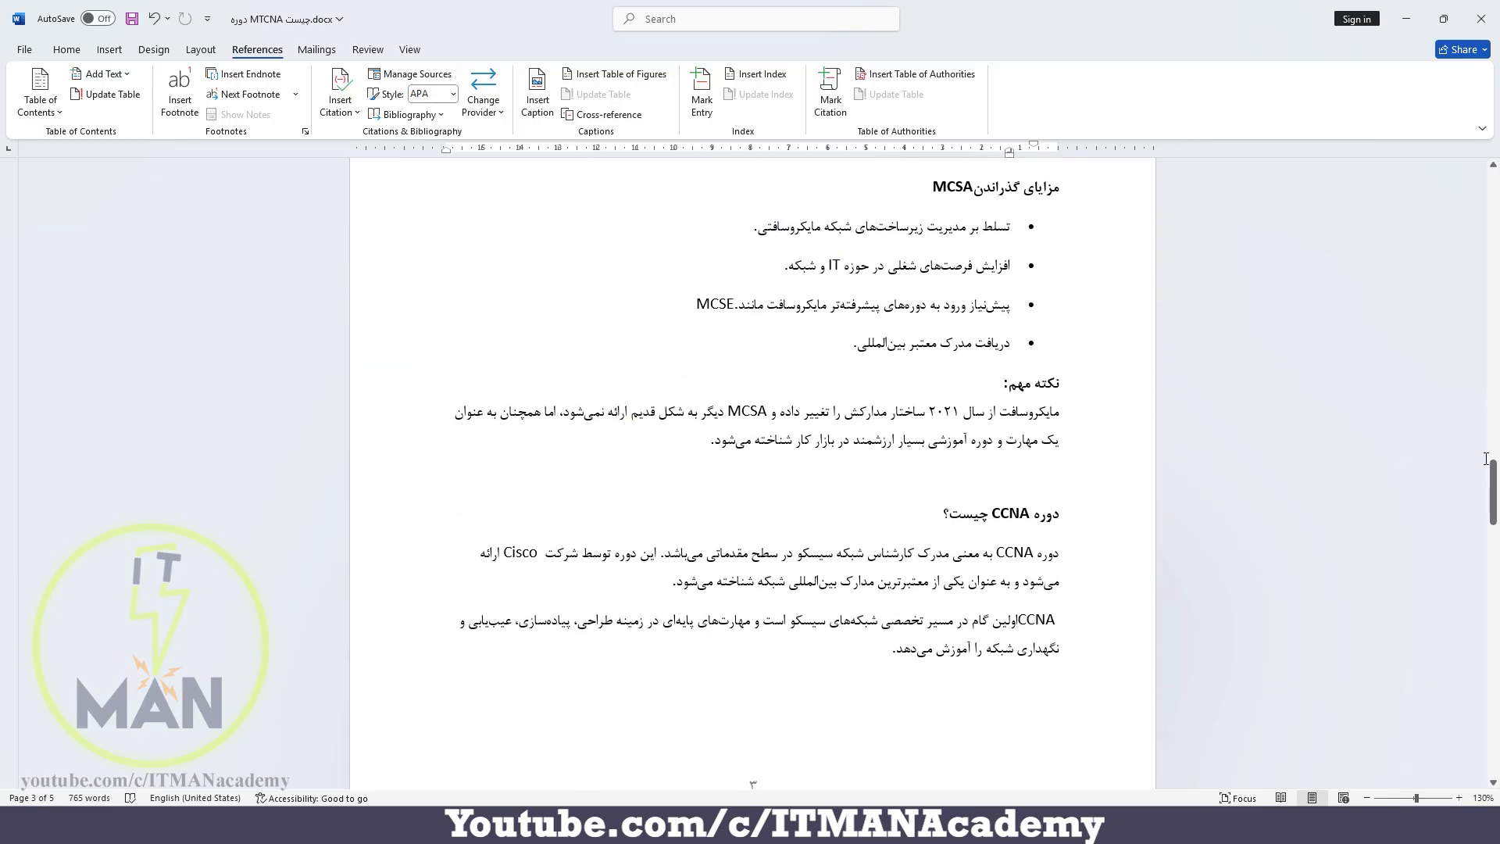
pyautogui.moveTo(1491, 465); pyautogui.dragTo(1494, 165)
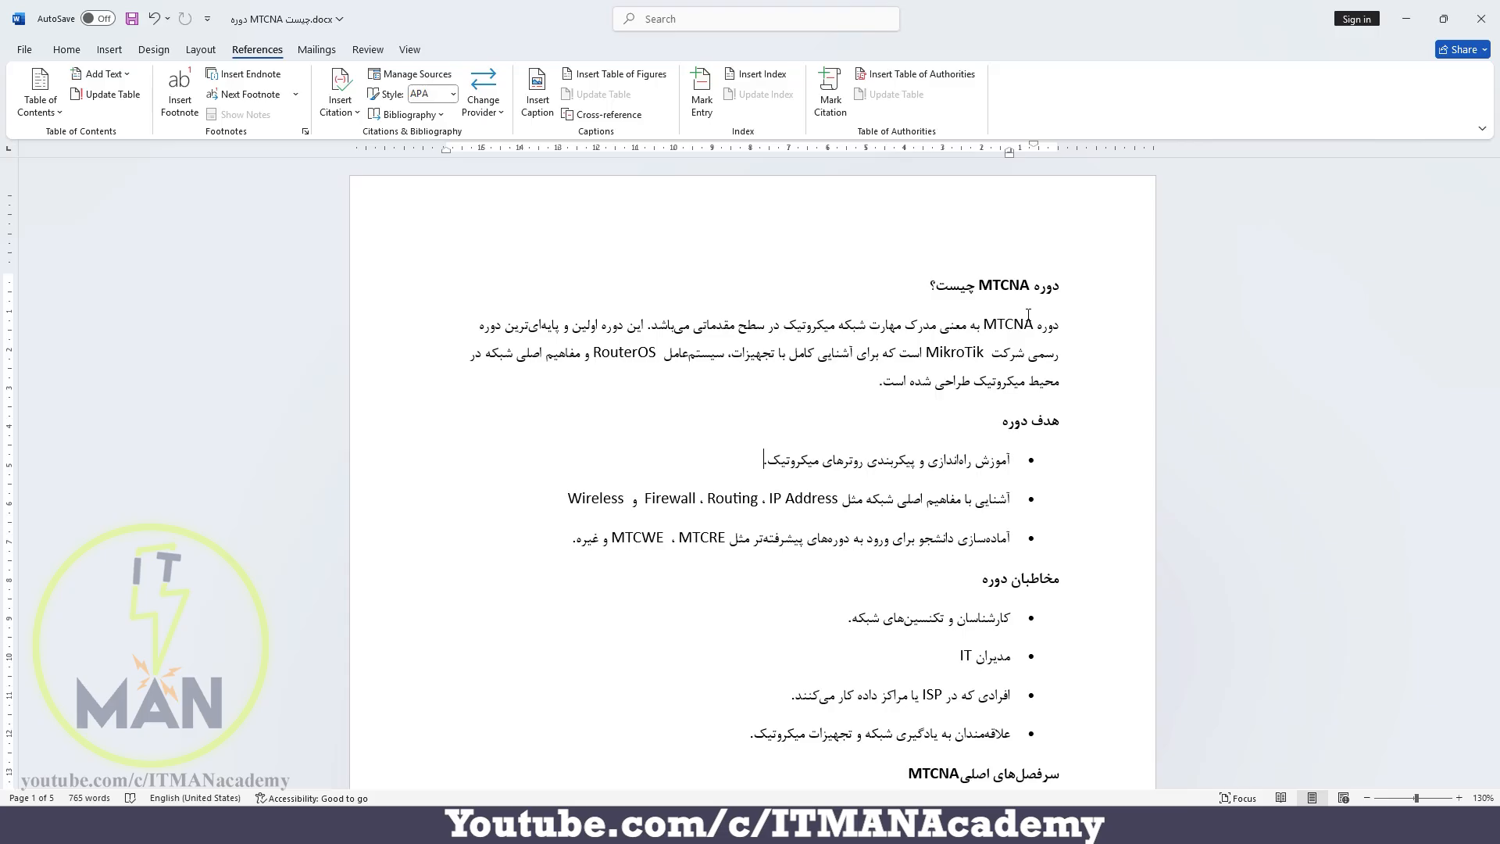
# Insert a footnote at the word MTCNA in the first heading and check its reference mark
pyautogui.click(1030, 285)
pyautogui.click(178, 105)
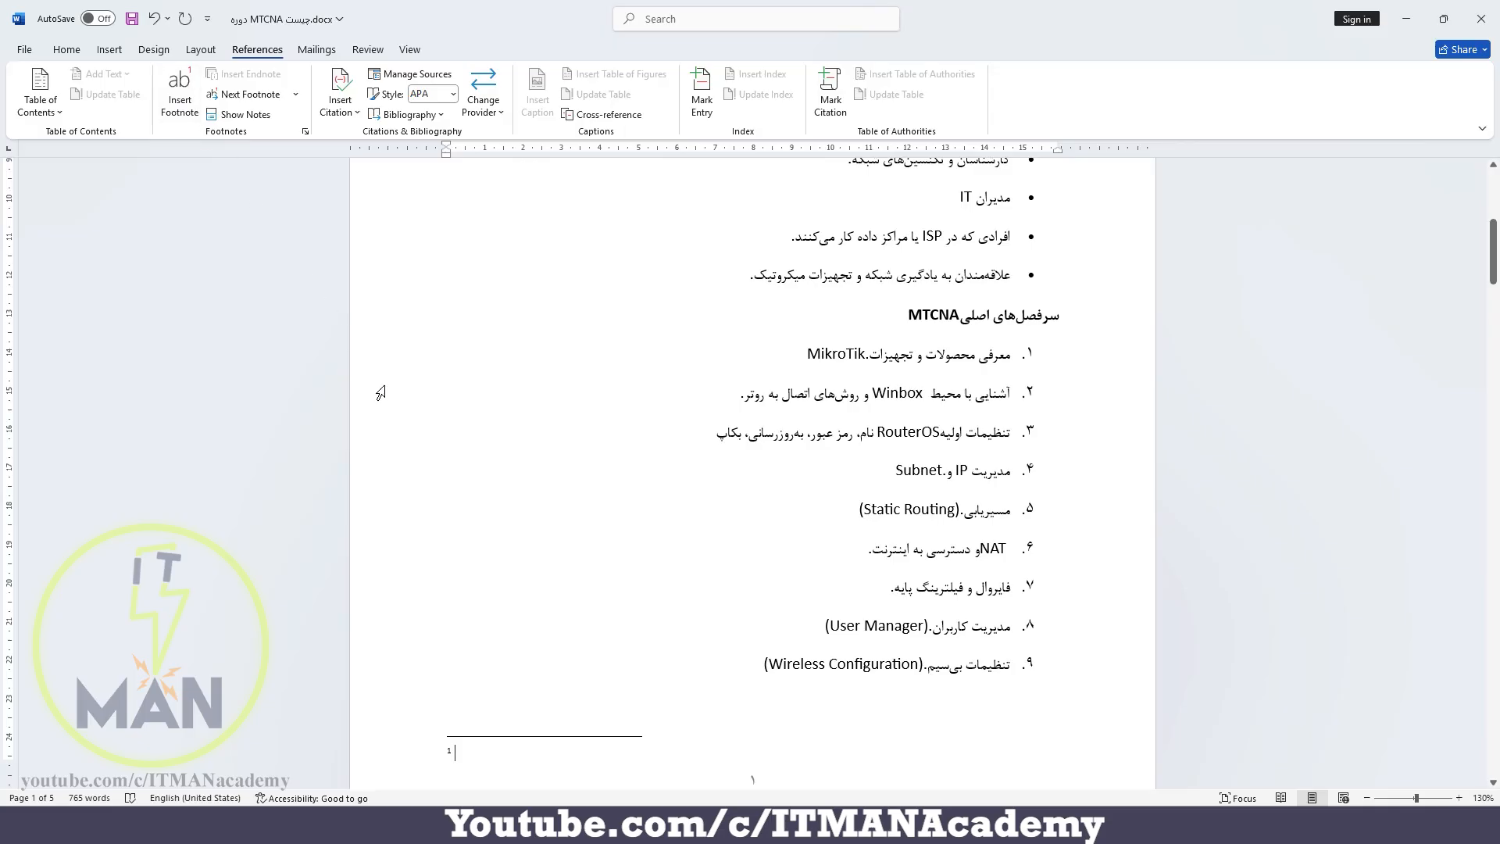
pyautogui.scroll(5, 670, 392)
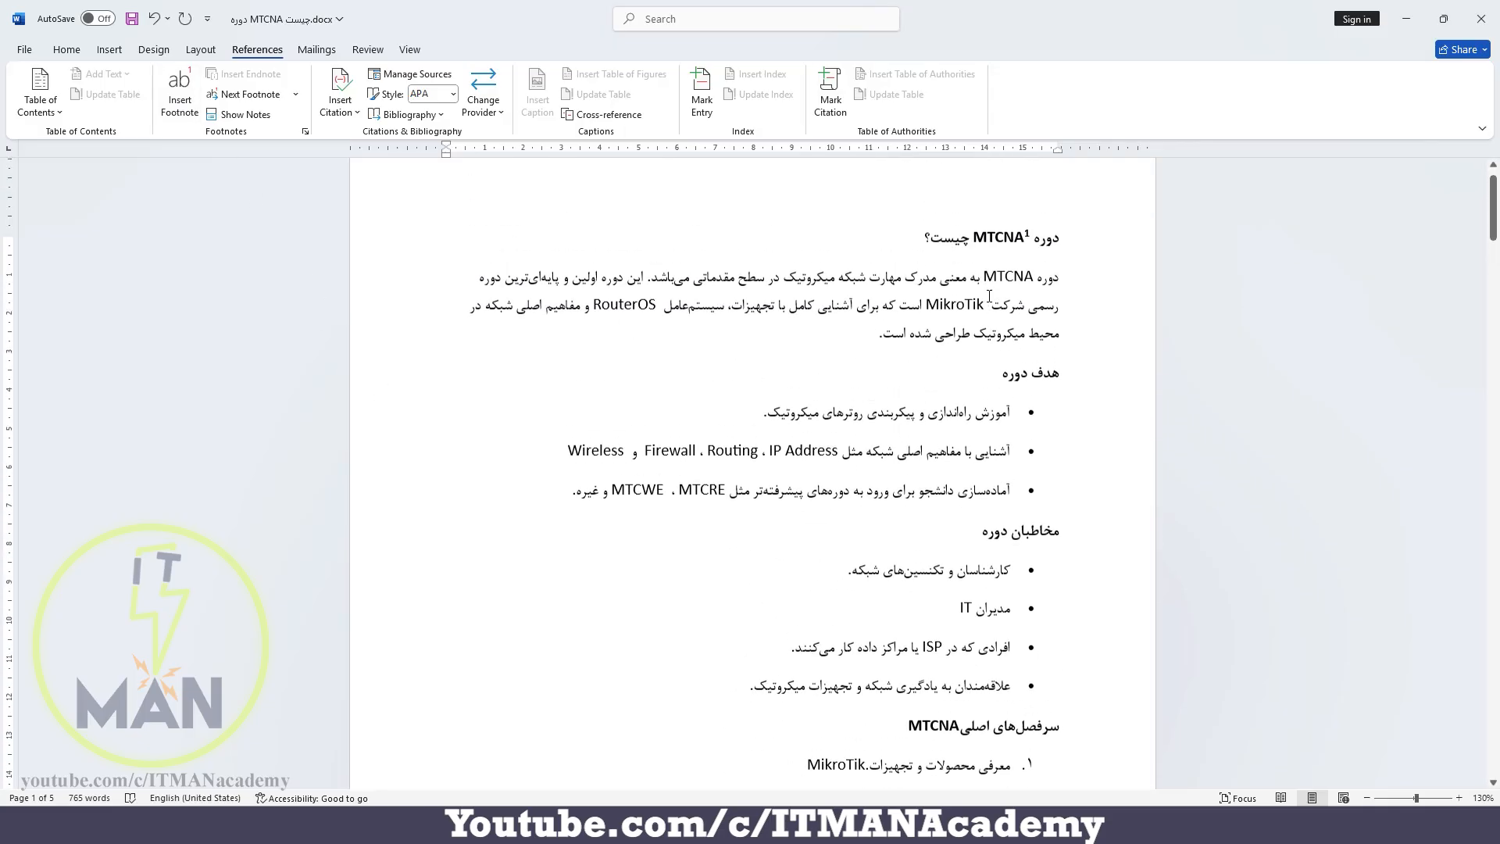
# Fill in the first footnote on page 1 with the text "Mikrotik Certified Network Associate"
pyautogui.scroll(-3, 990, 330)
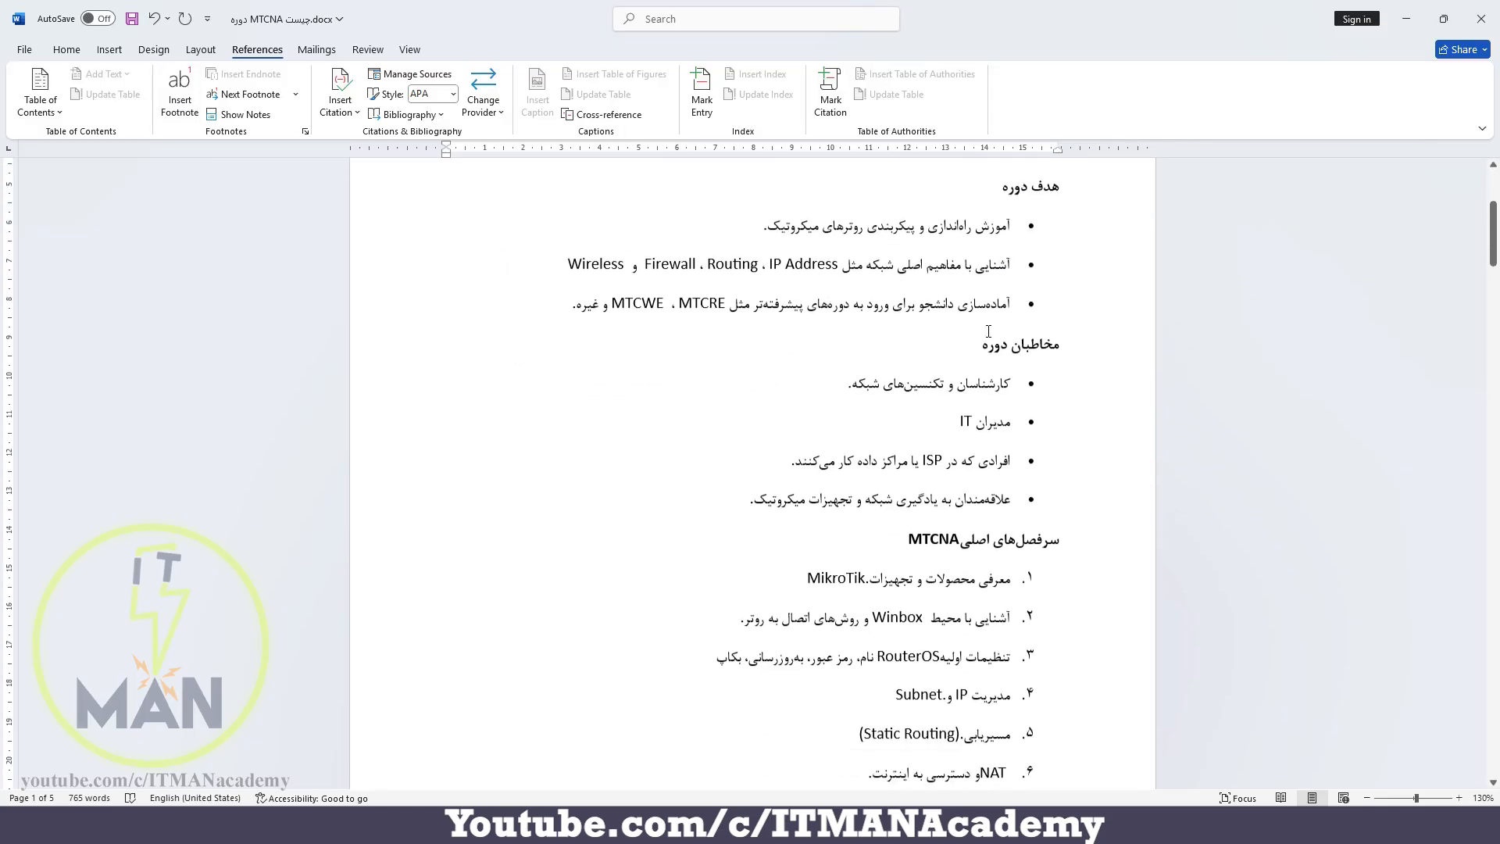
pyautogui.scroll(-9, 622, 680)
pyautogui.click(452, 414)
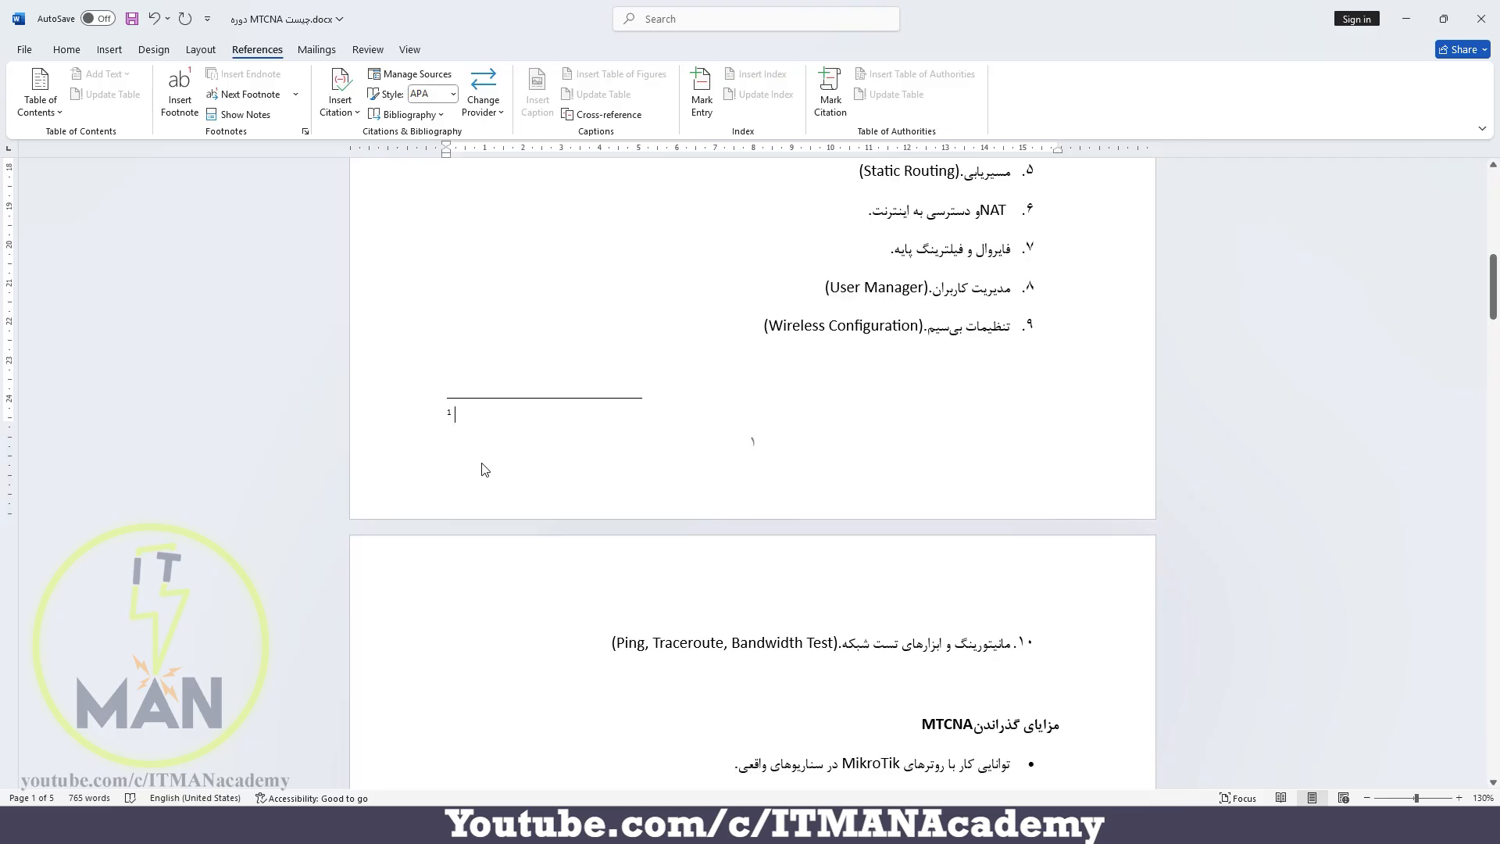
pyautogui.write('Mikrotik C')
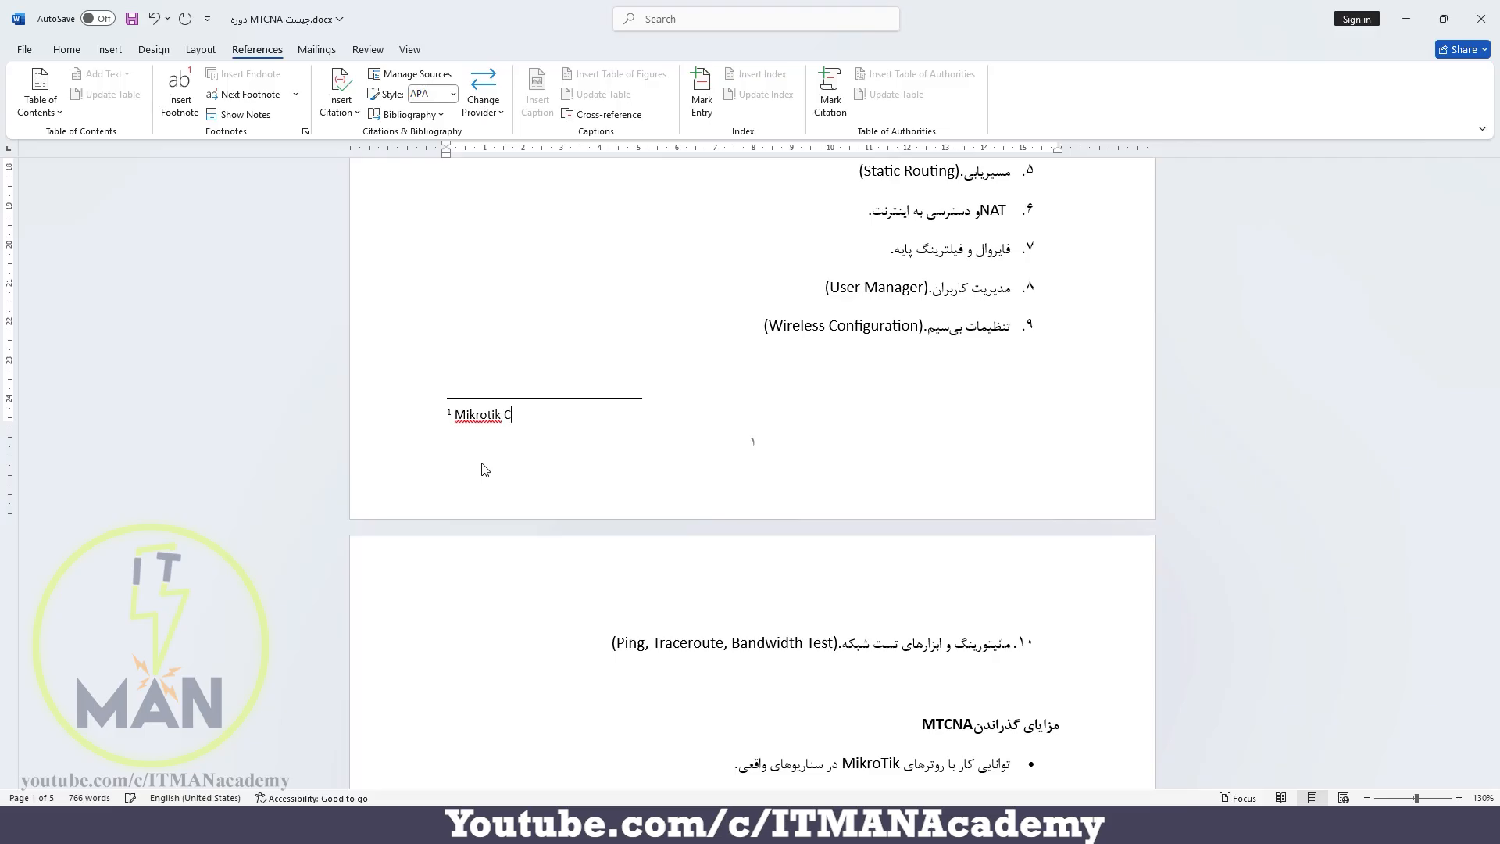
pyautogui.write('ertified Network Associate')
# Insert a footnote at MTCRE in the course goals list with the text "Mikrotik Certified Routing Engineer"
pyautogui.scroll(9, 483, 469)
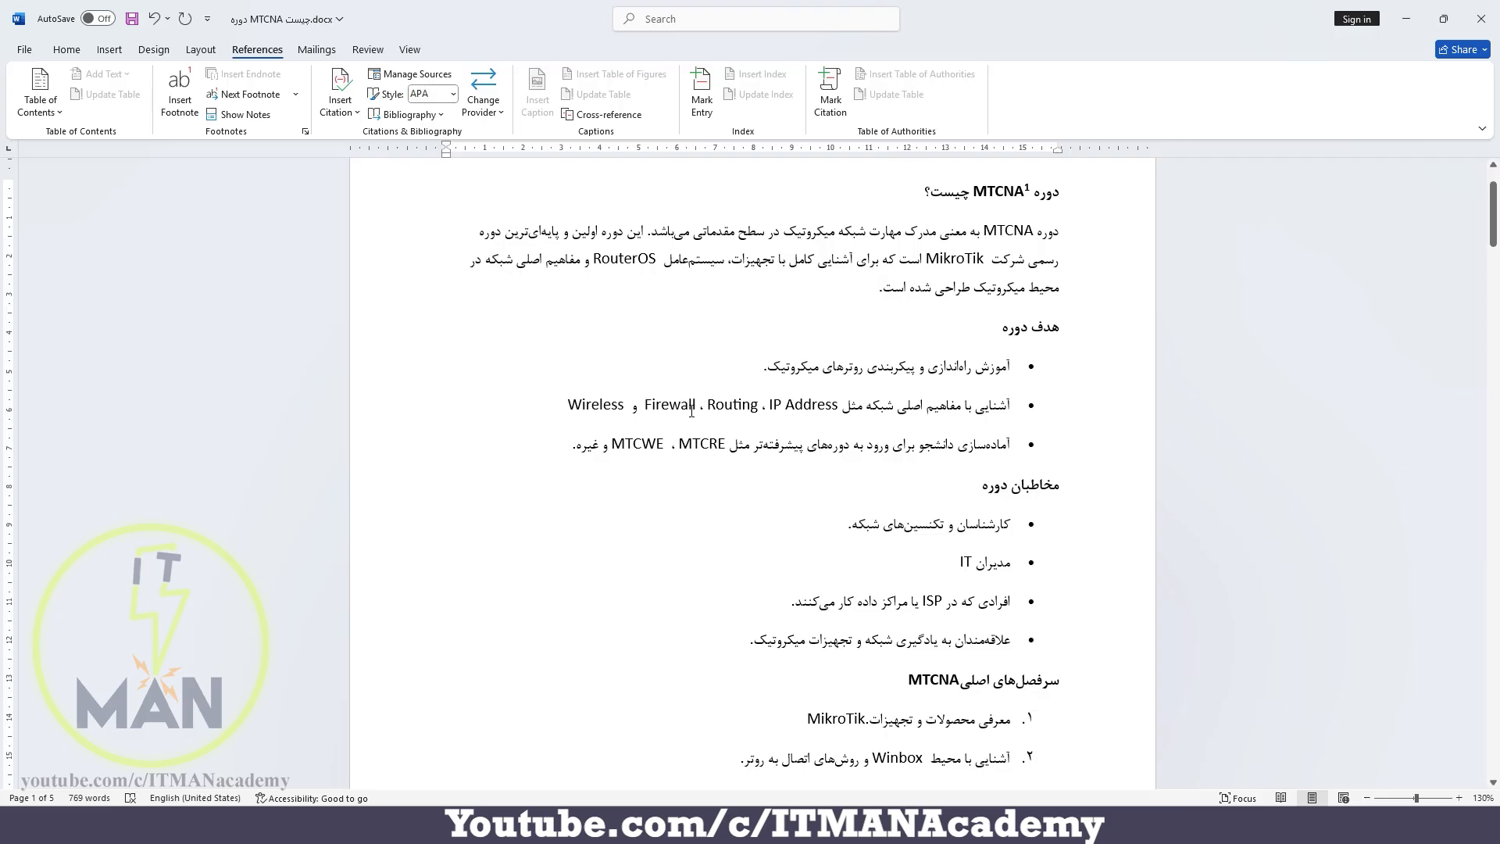
pyautogui.click(728, 443)
pyautogui.click(180, 94)
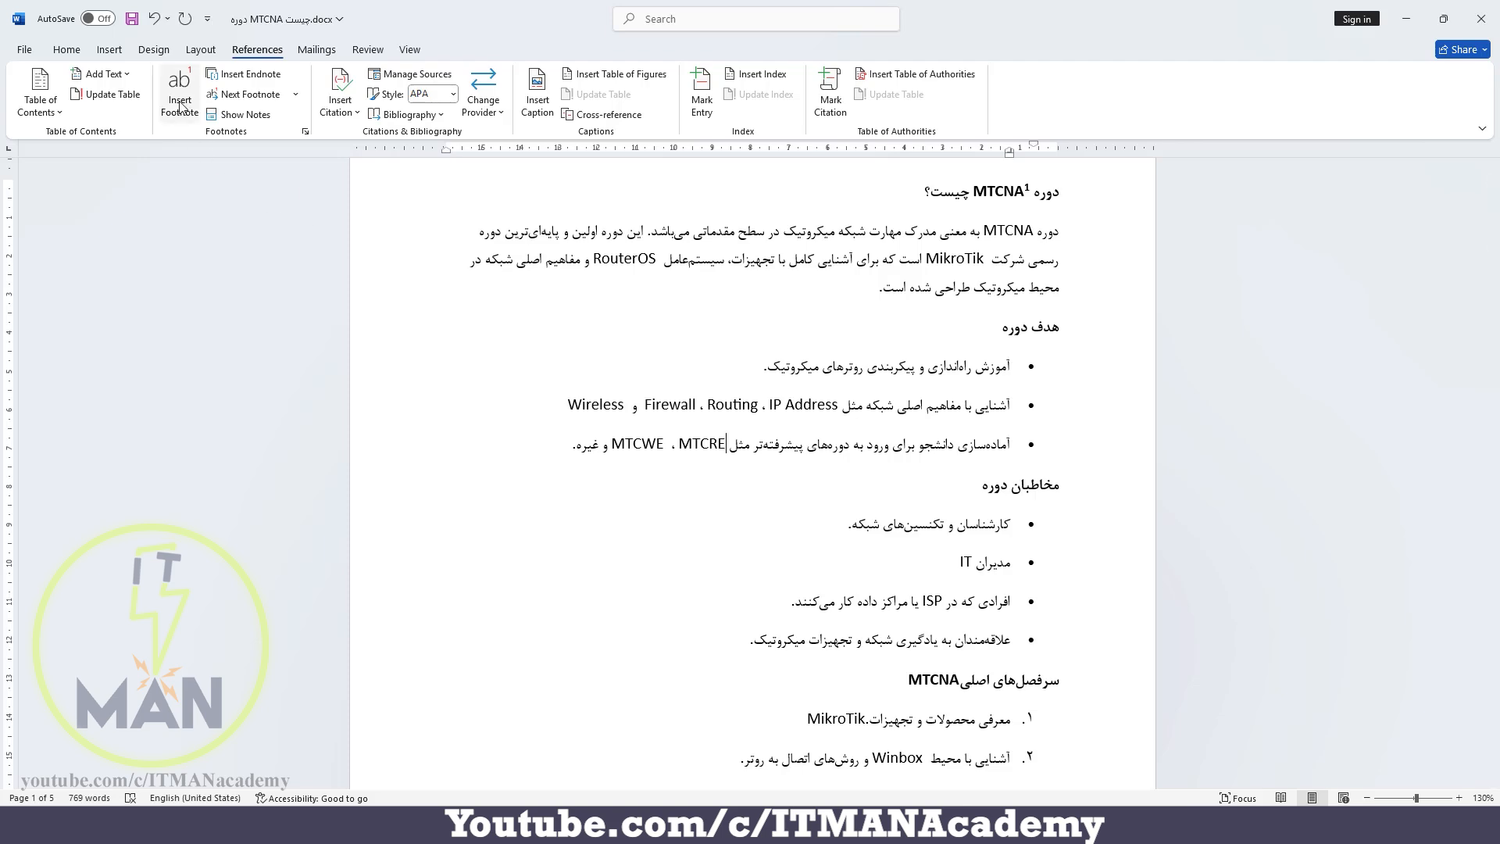
pyautogui.write('Mikr')
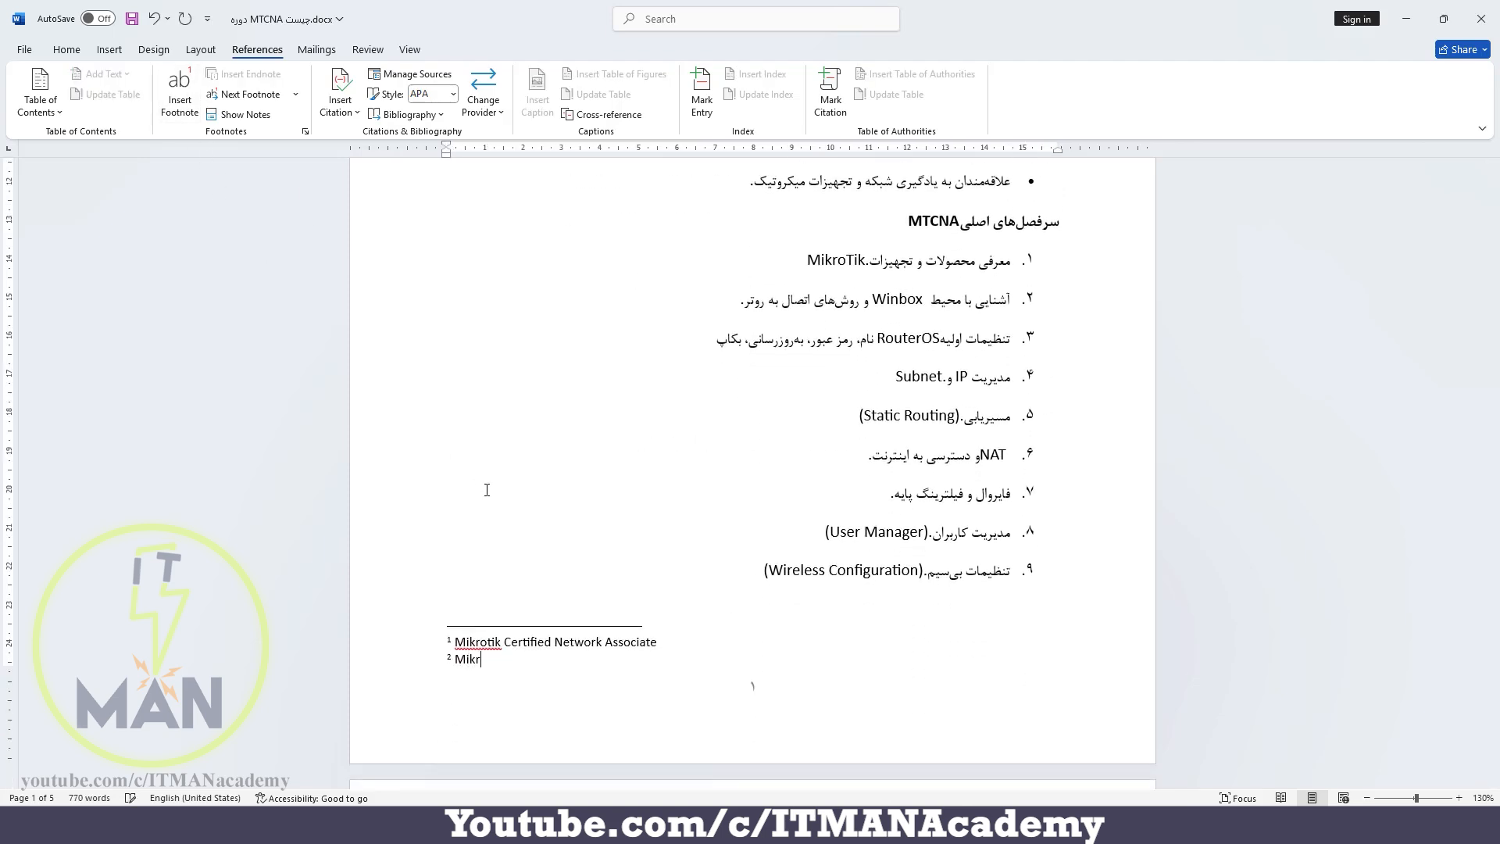
pyautogui.write('otik Certified Routing Engineer')
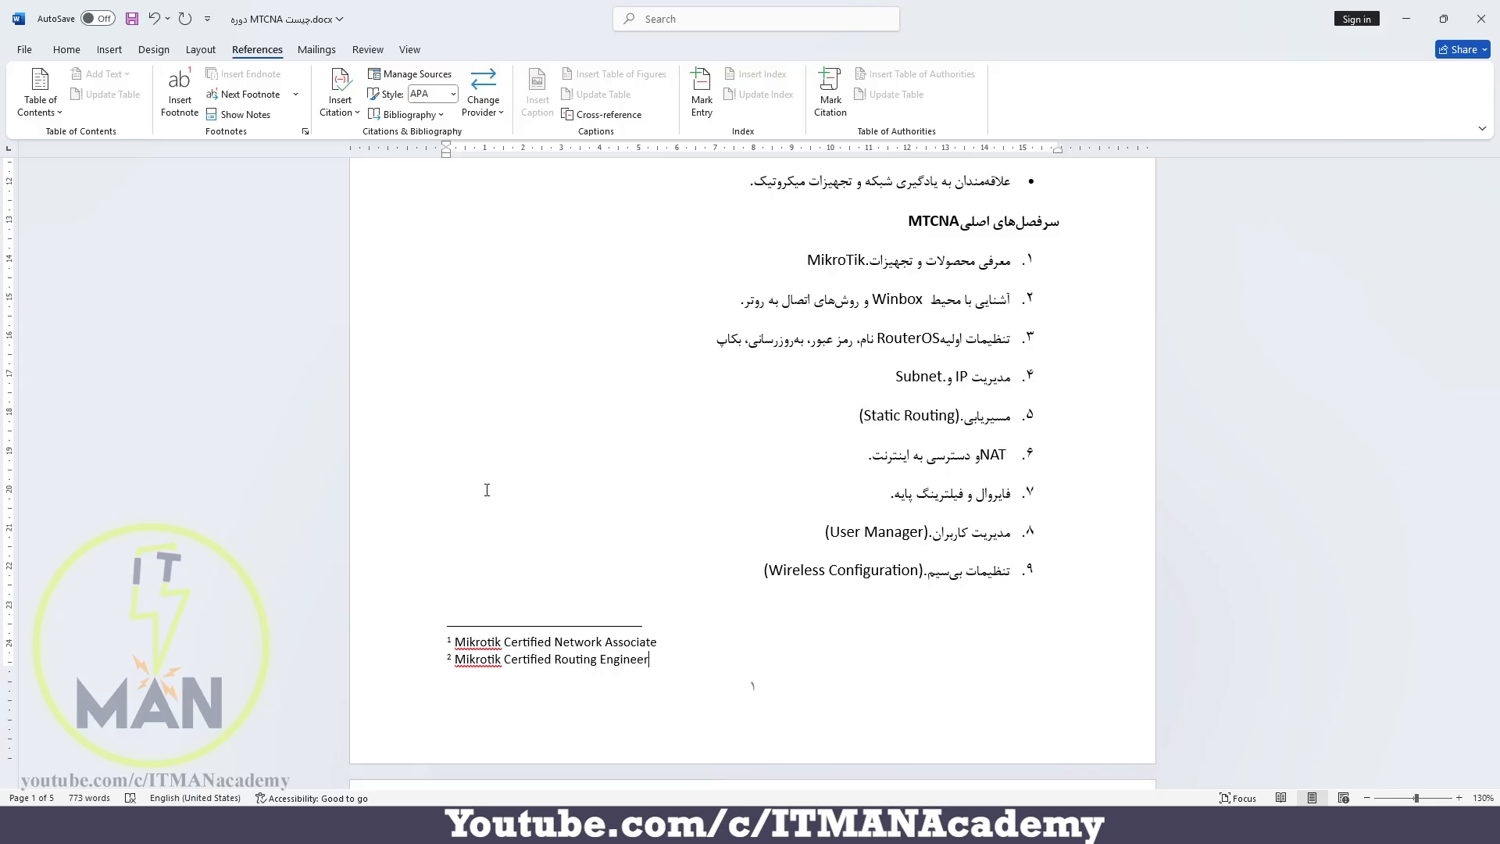
# Insert a footnote at ISP in the audience list with the text "Internet Service Provider"
pyautogui.scroll(5, 487, 490)
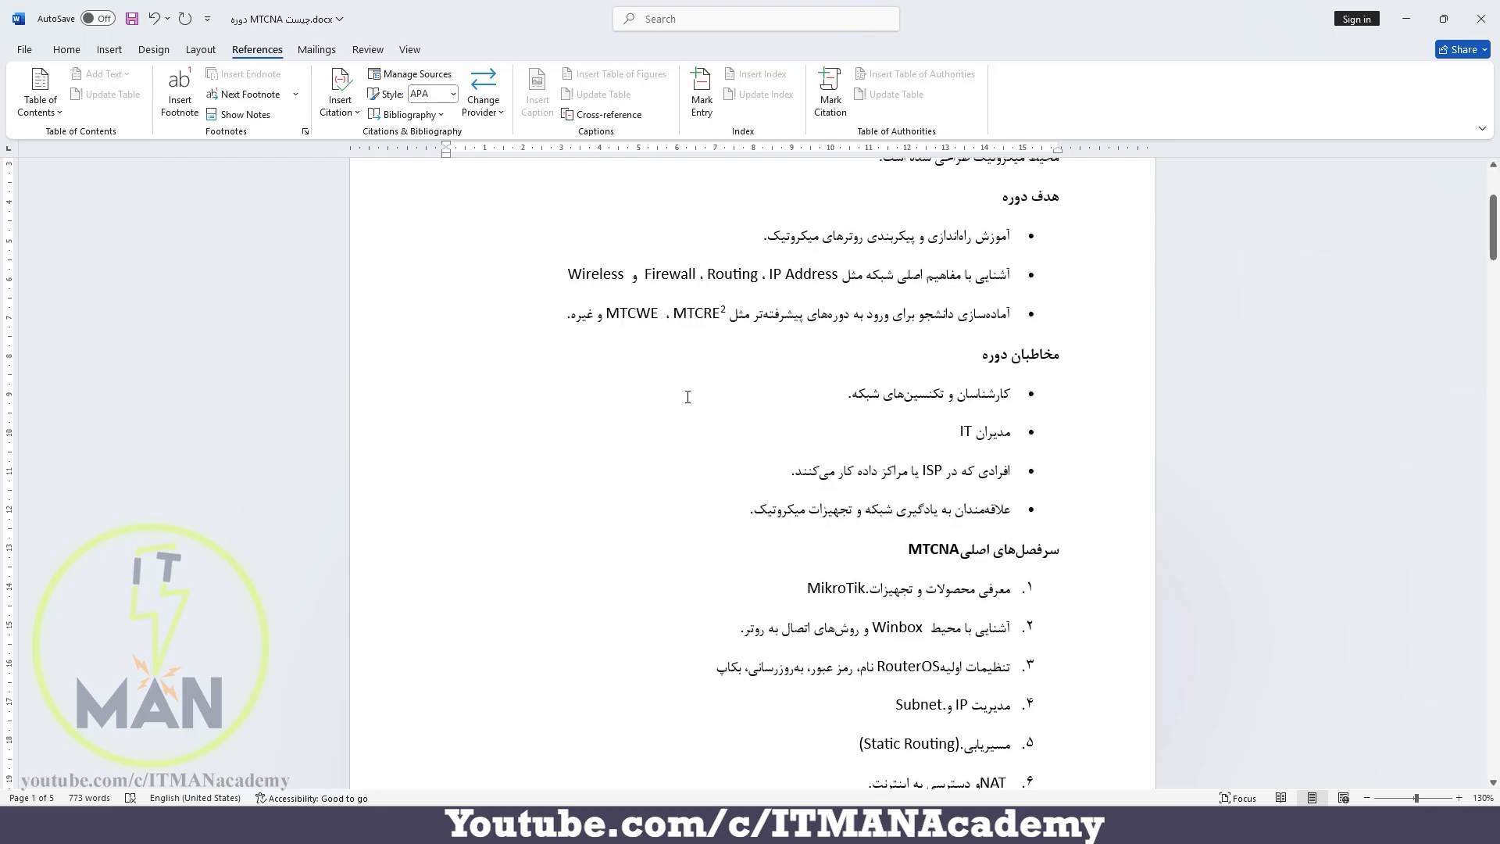
pyautogui.click(946, 585)
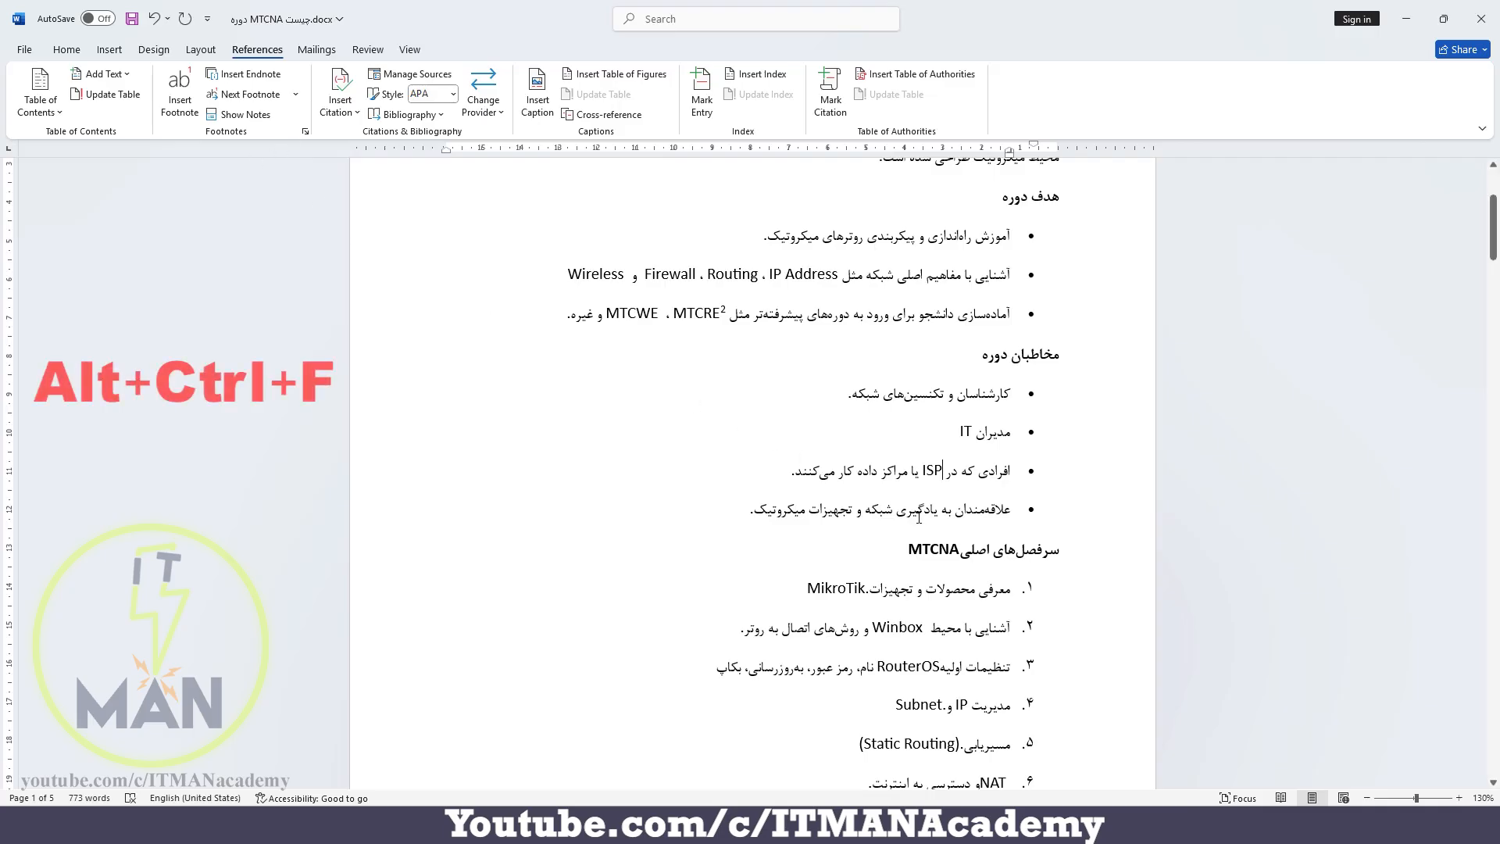
pyautogui.hotkey('ctrl', 'alt', 'f')
pyautogui.write('Internet ')
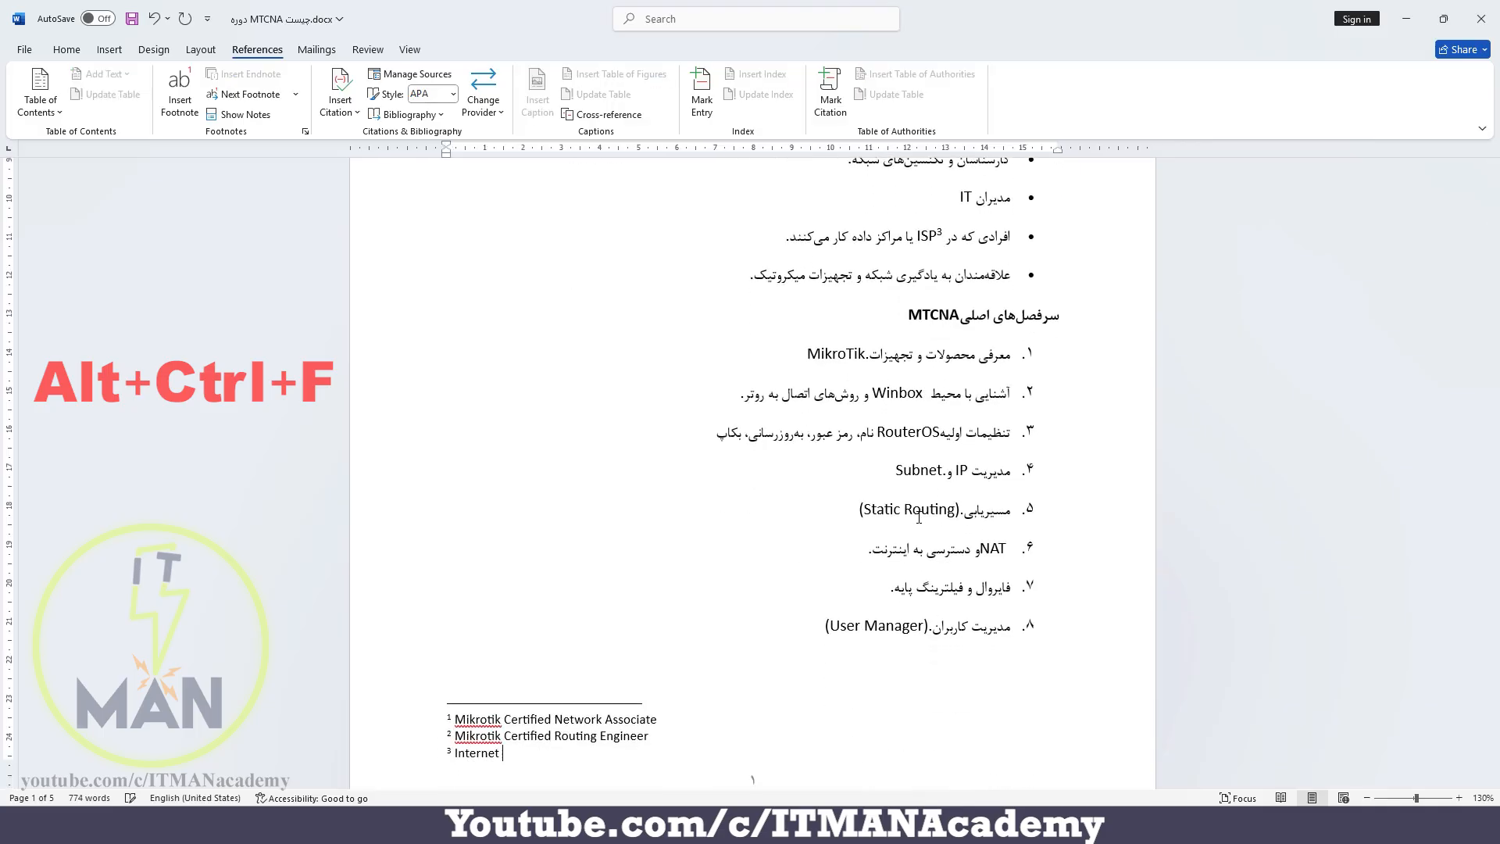
pyautogui.write('Service')
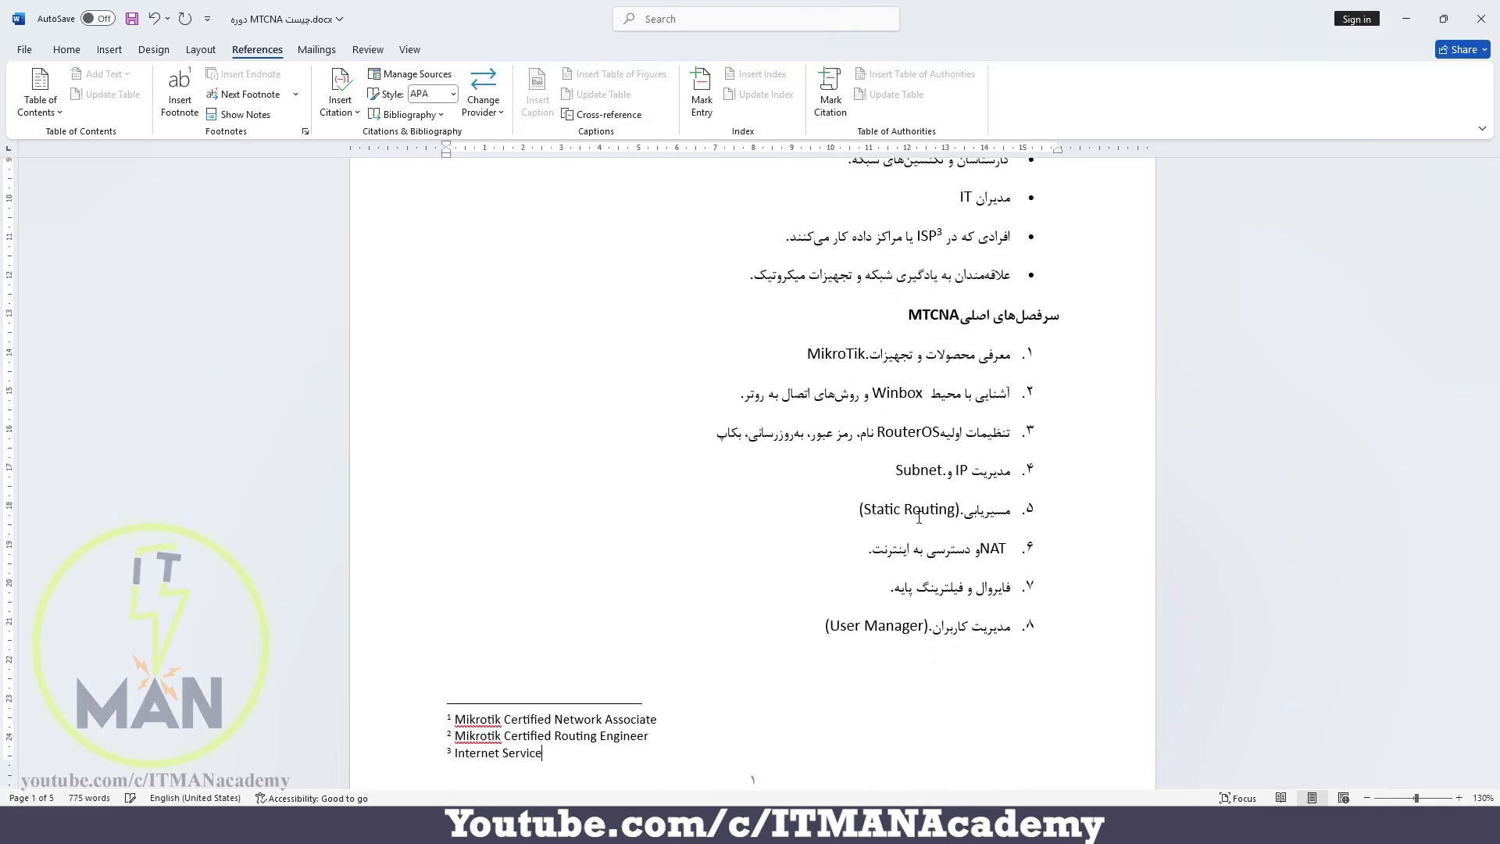
pyautogui.write(' Provider')
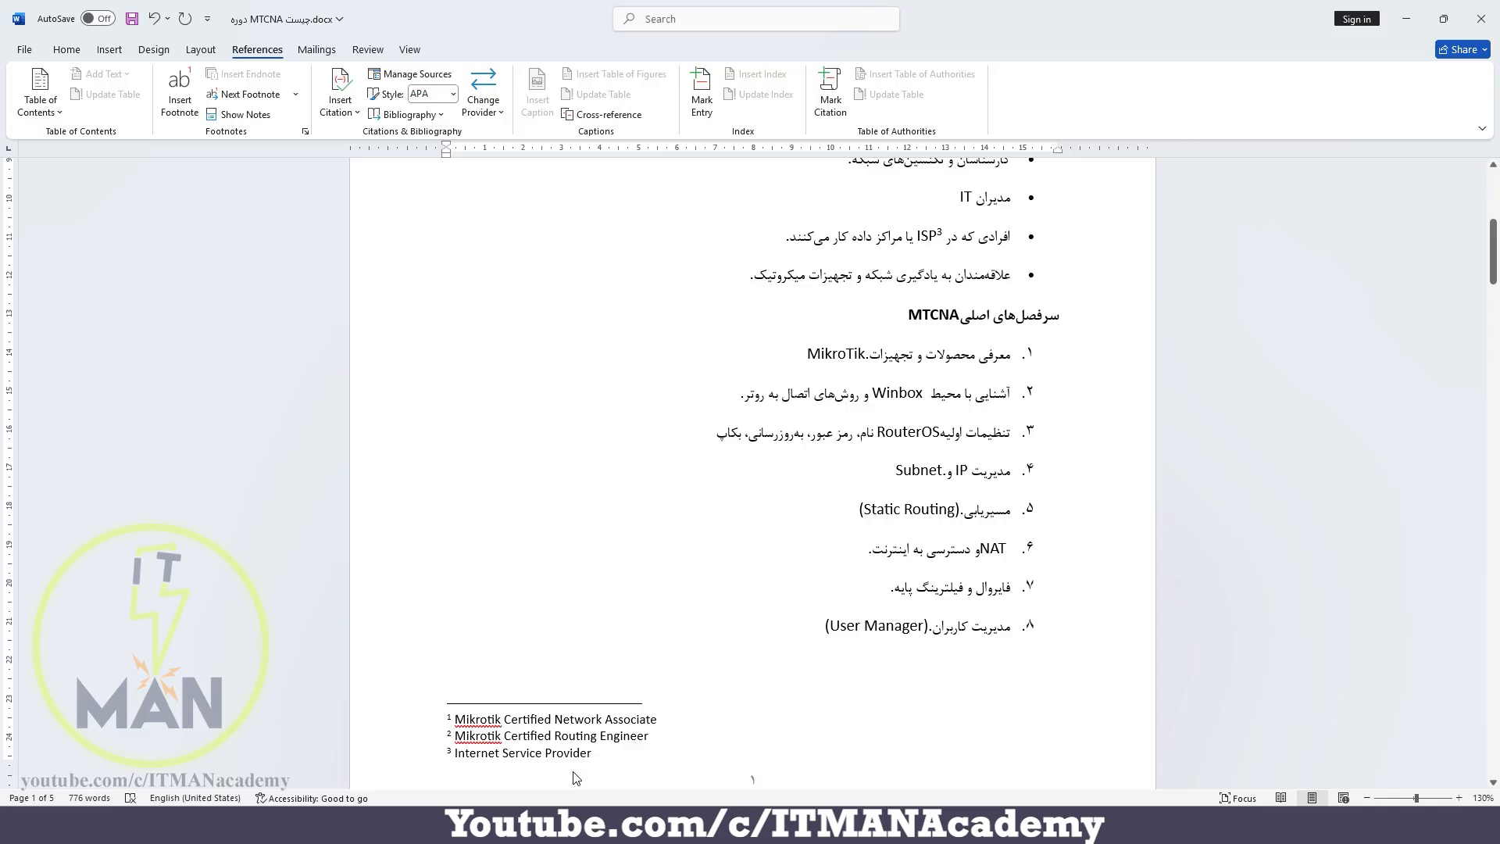
# Insert a footnote after مایکروسافت in the first line of the MCSA section and set its text direction to right-to-left
pyautogui.click(66, 49)
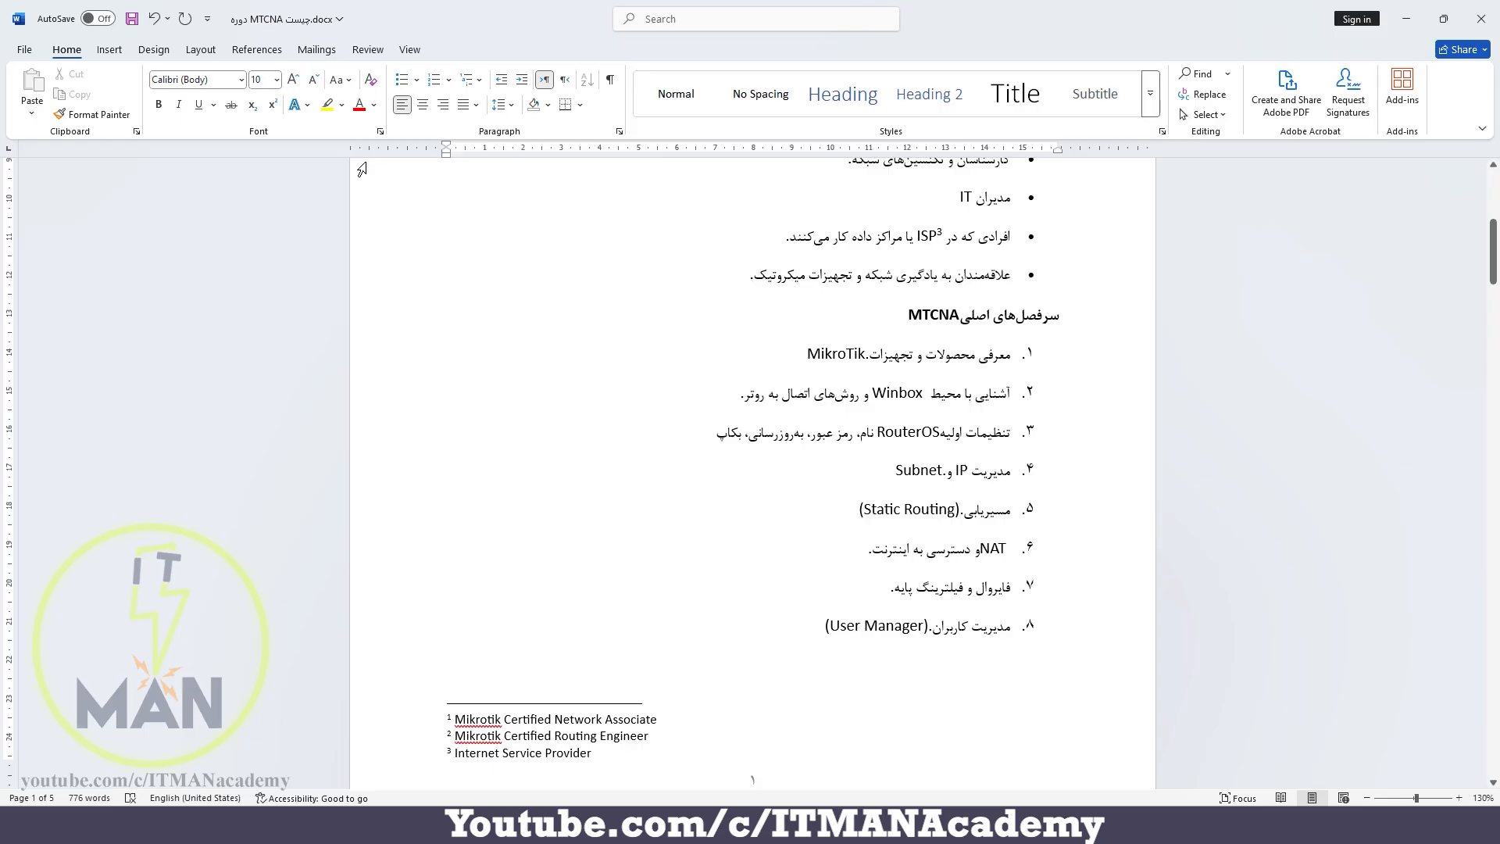
pyautogui.scroll(-7, 934, 412)
pyautogui.scroll(-4, 936, 412)
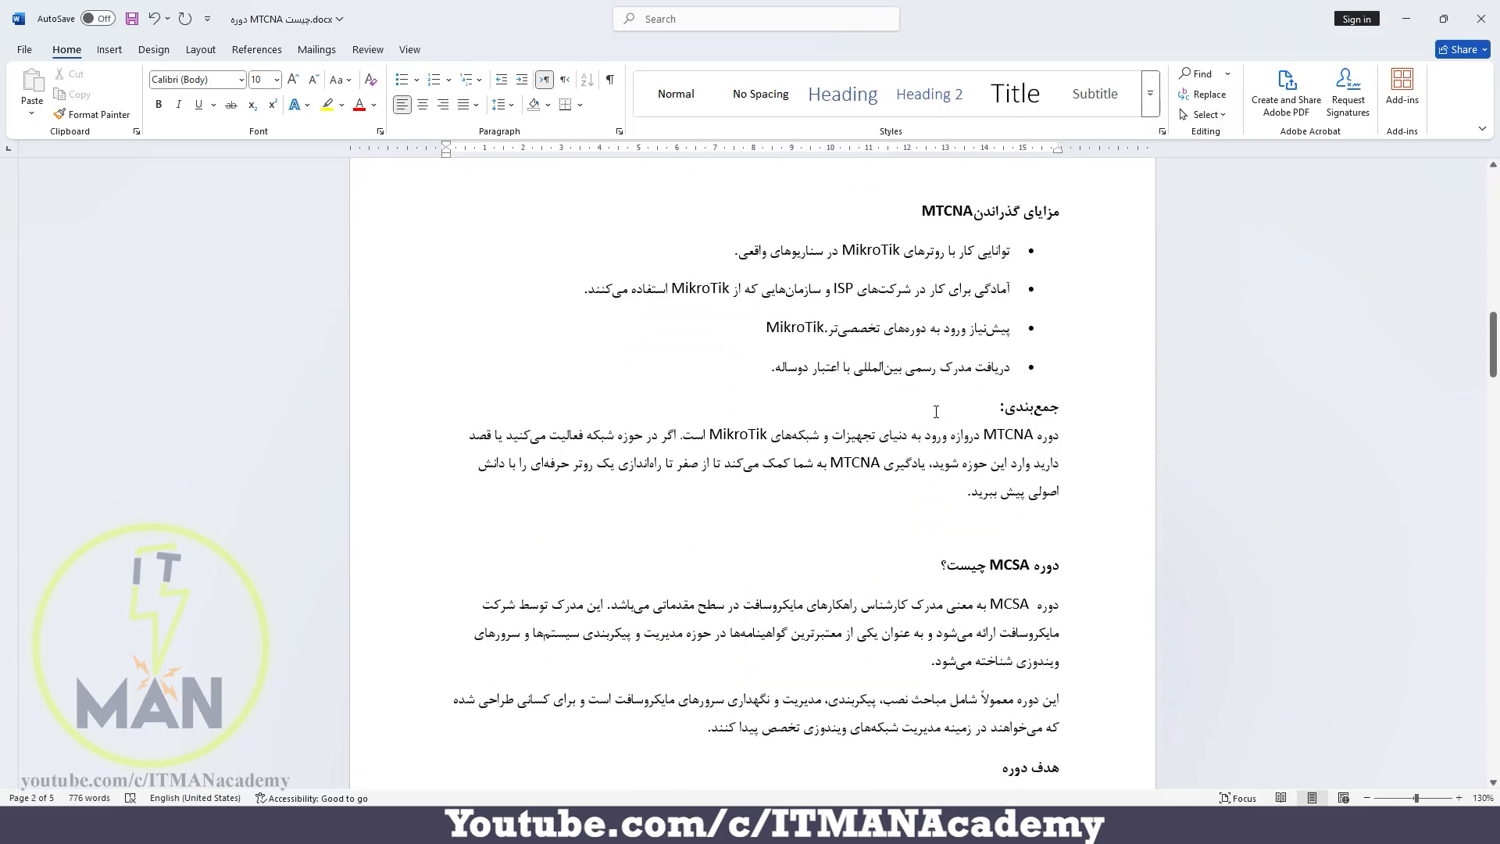
pyautogui.scroll(-4, 936, 412)
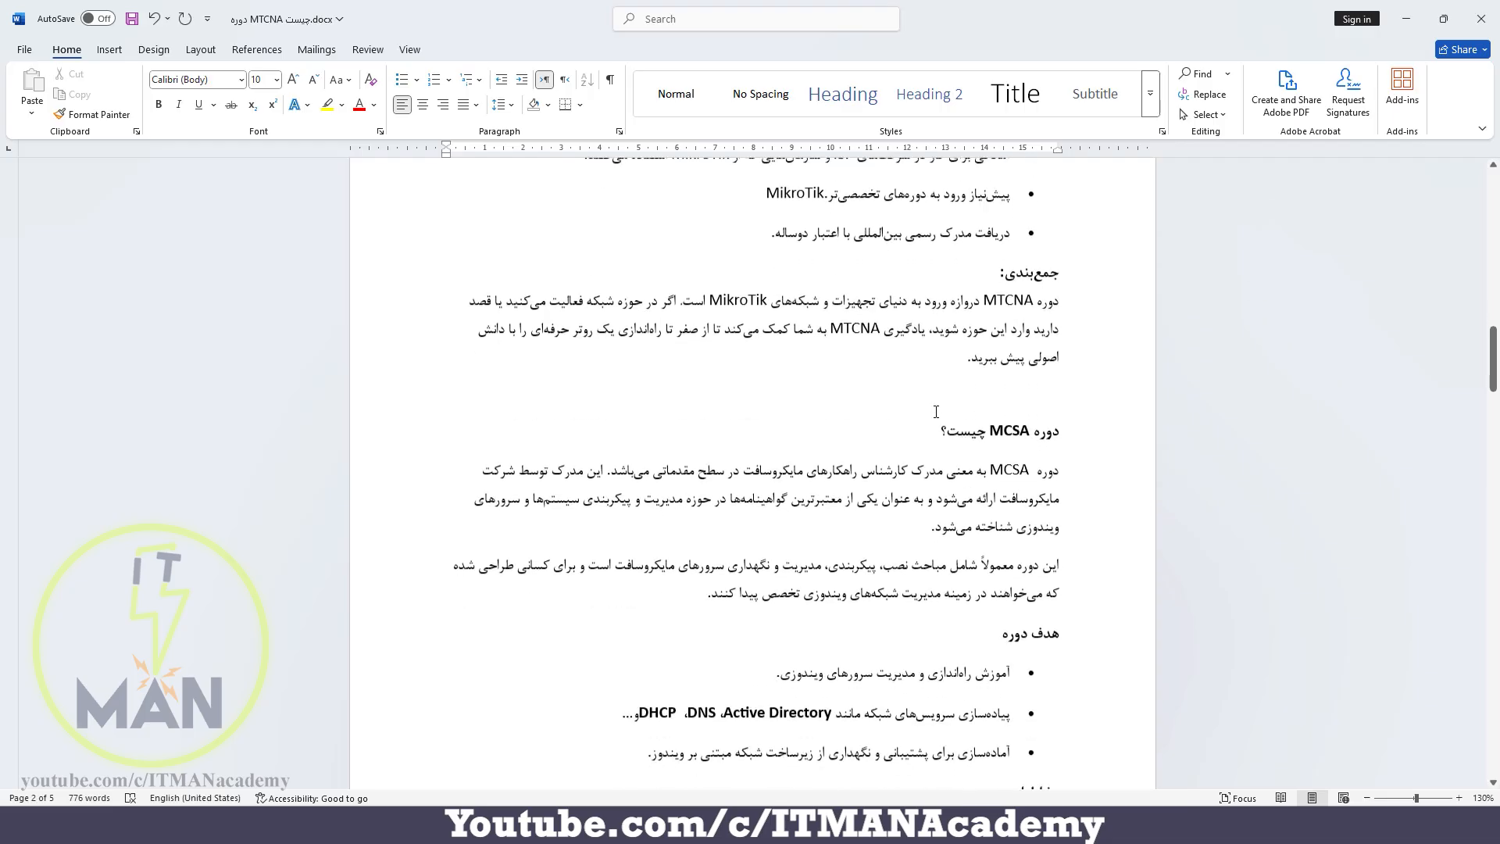
pyautogui.scroll(-1, 936, 411)
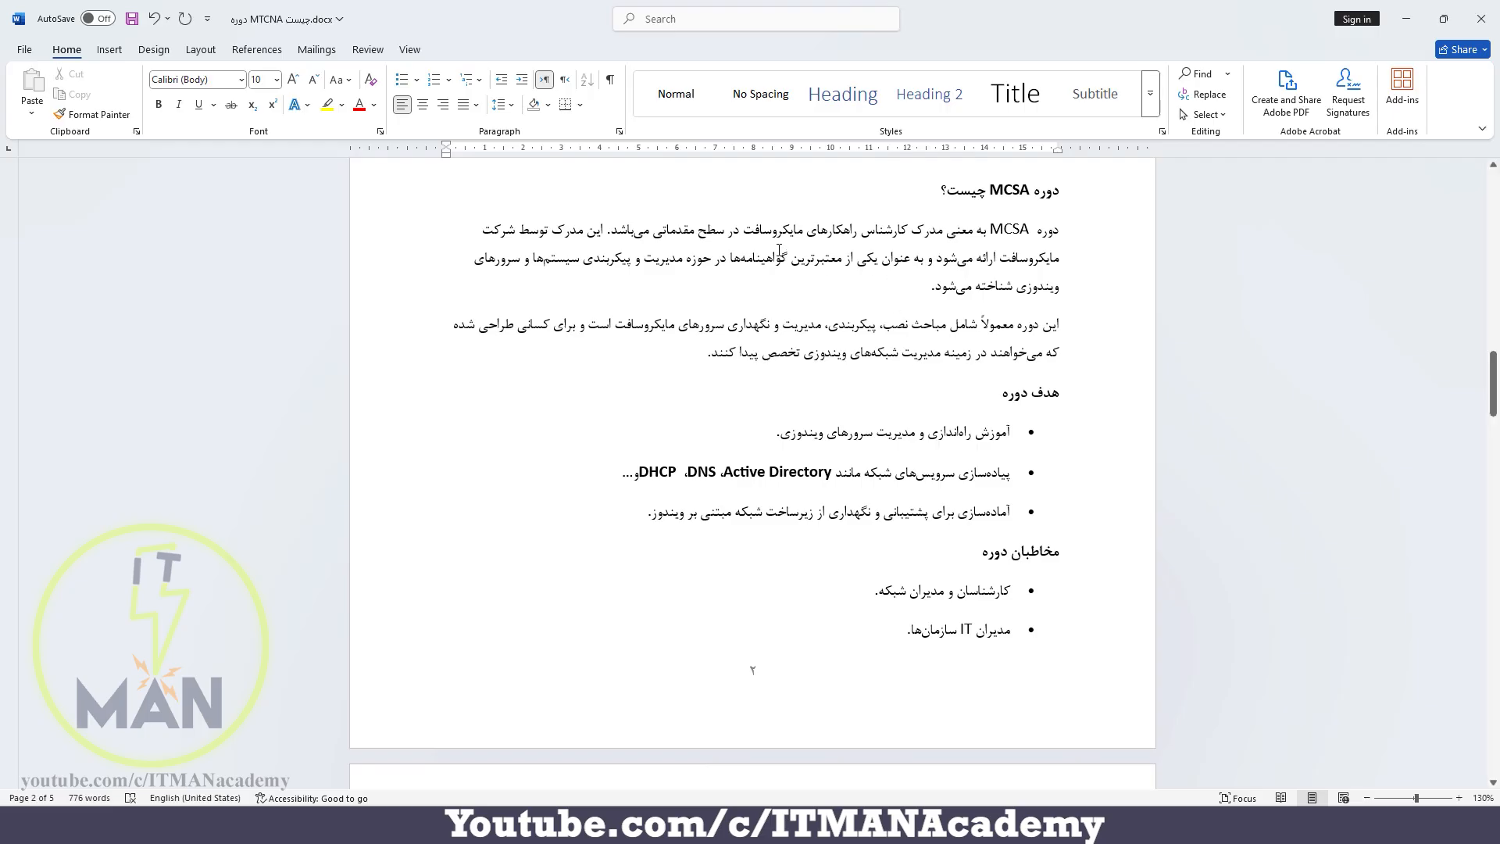
pyautogui.click(747, 227)
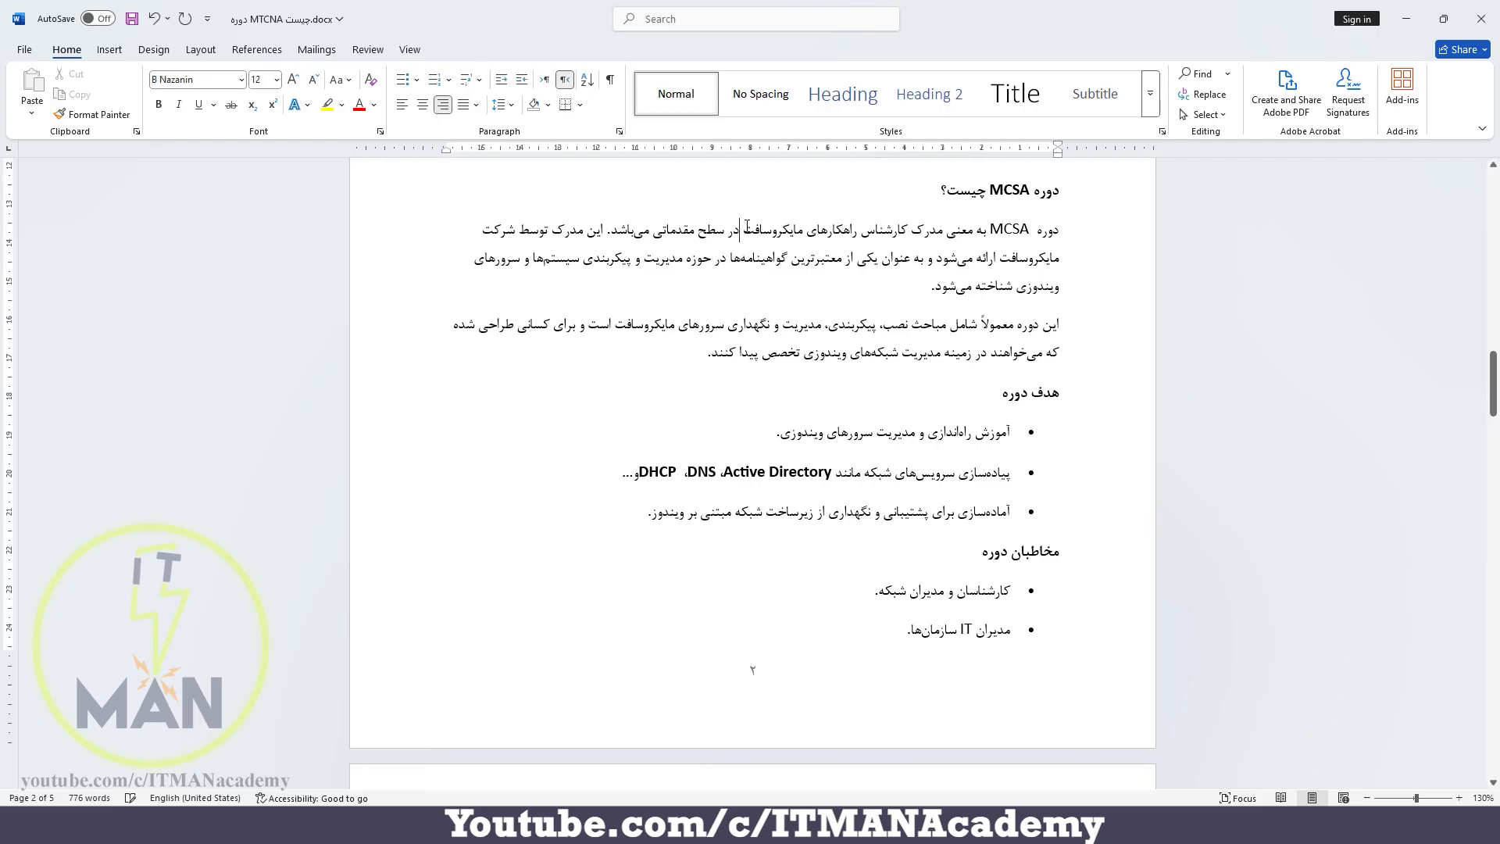
pyautogui.click(744, 239)
pyautogui.hotkey('ctrl', 'alt', 'f')
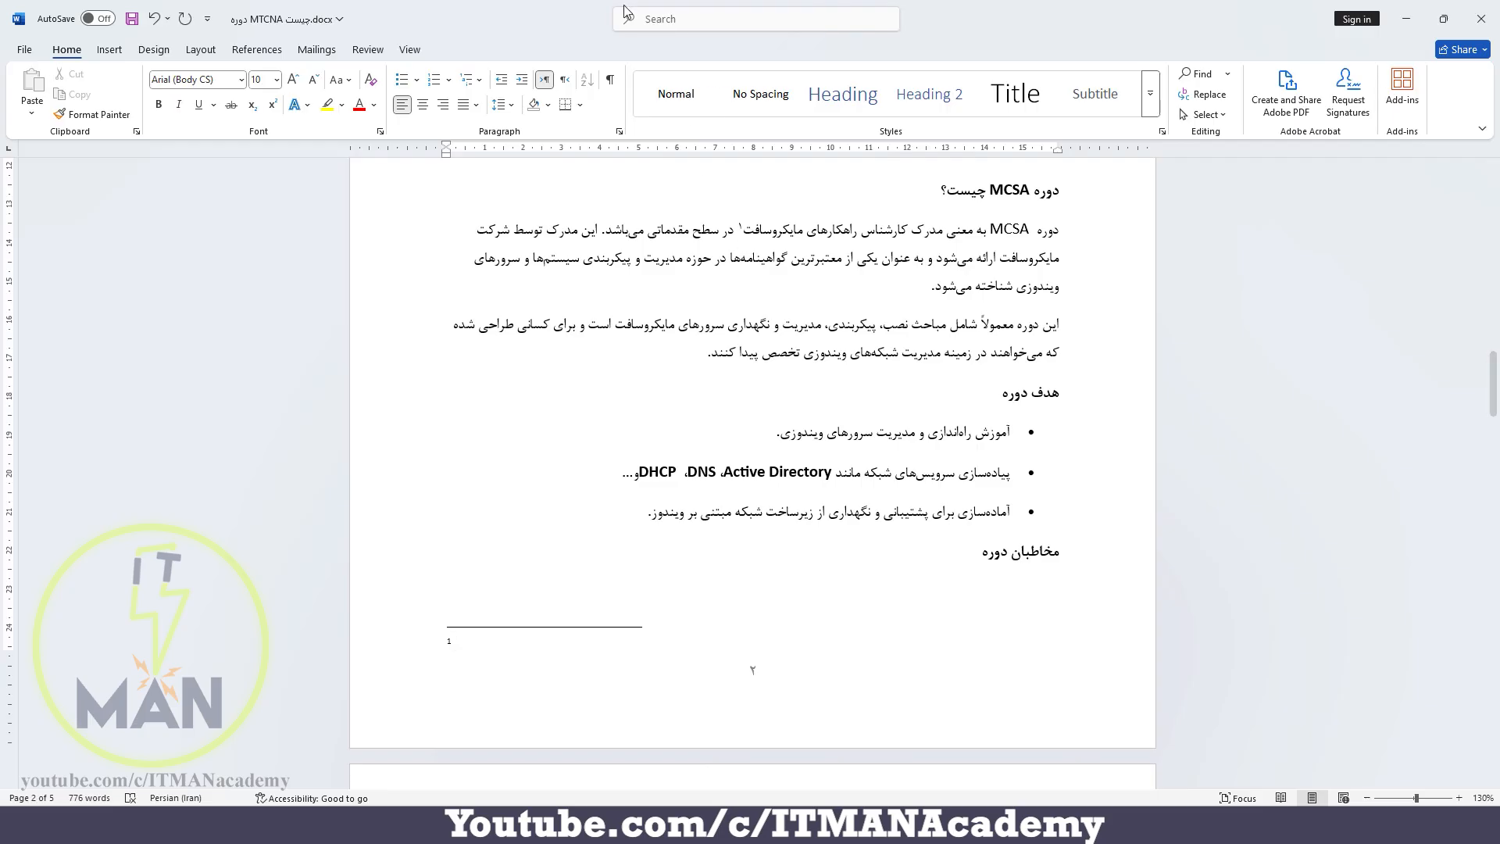
pyautogui.click(565, 79)
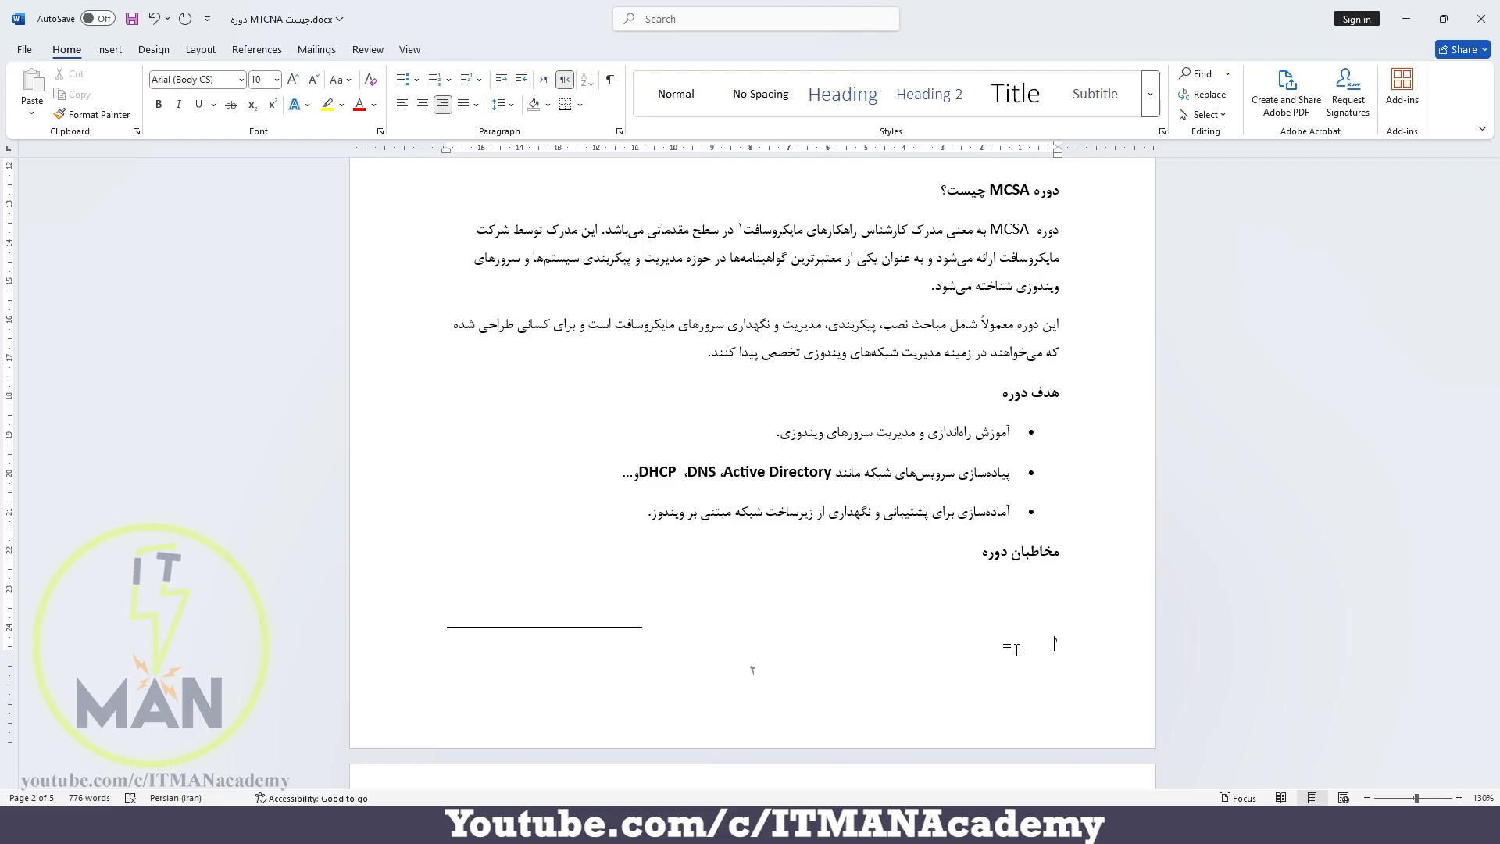
# Enter the Persian footnote text "مایکروسافت یک غول تکنولوژی واقع در ردمونت می باشد"
pyautogui.write('مایکروسافت یک غول تکنولوژی و اقع در رد')
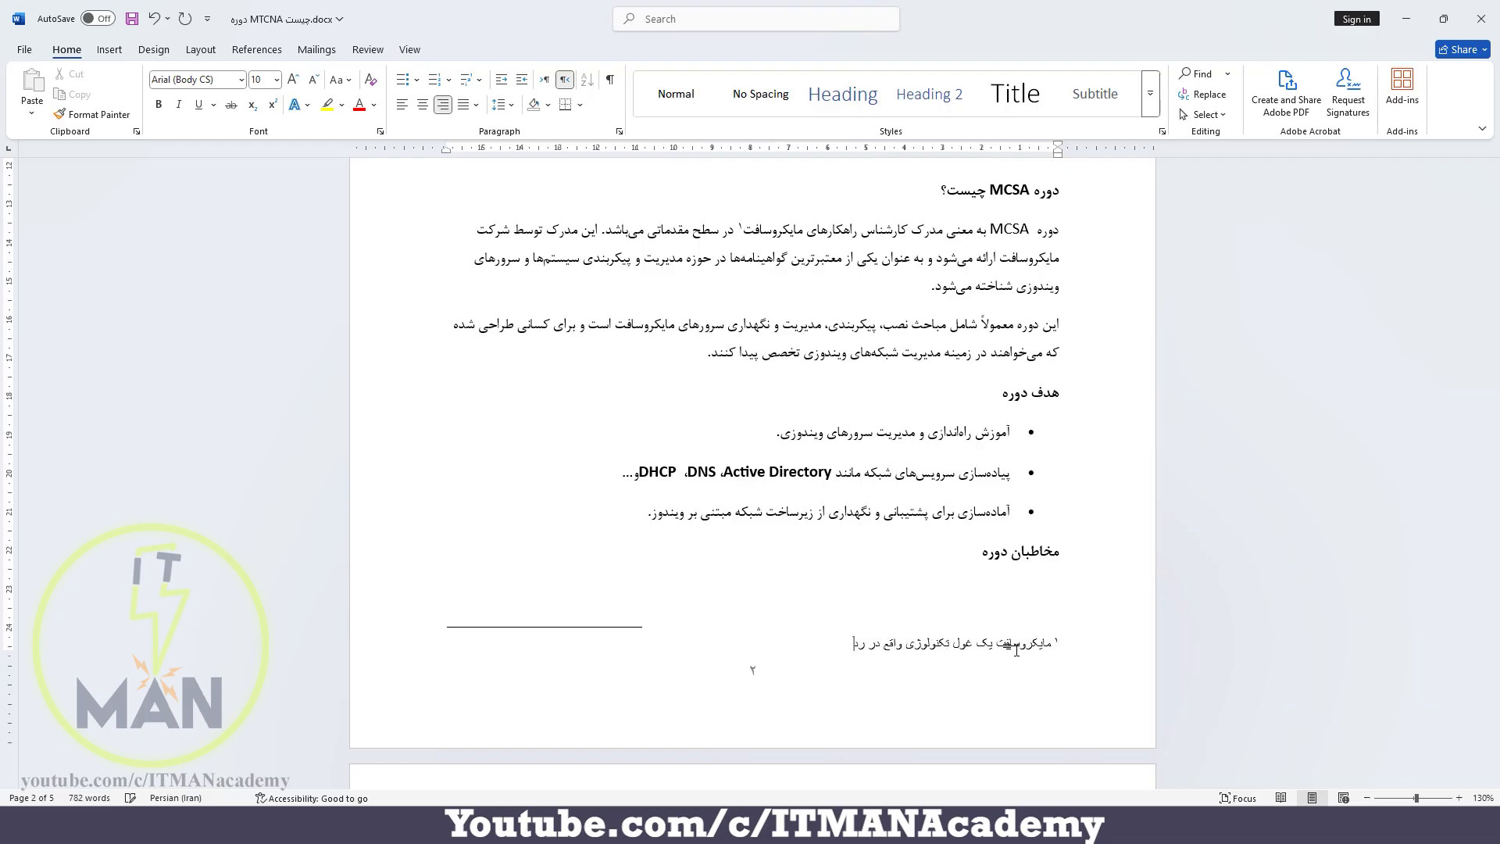
pyautogui.write('مونت می باشد')
# Insert a footnote beside MCSA in the section's first paragraph, make it right-to-left and switch the input language to English
pyautogui.scroll(15, 1016, 651)
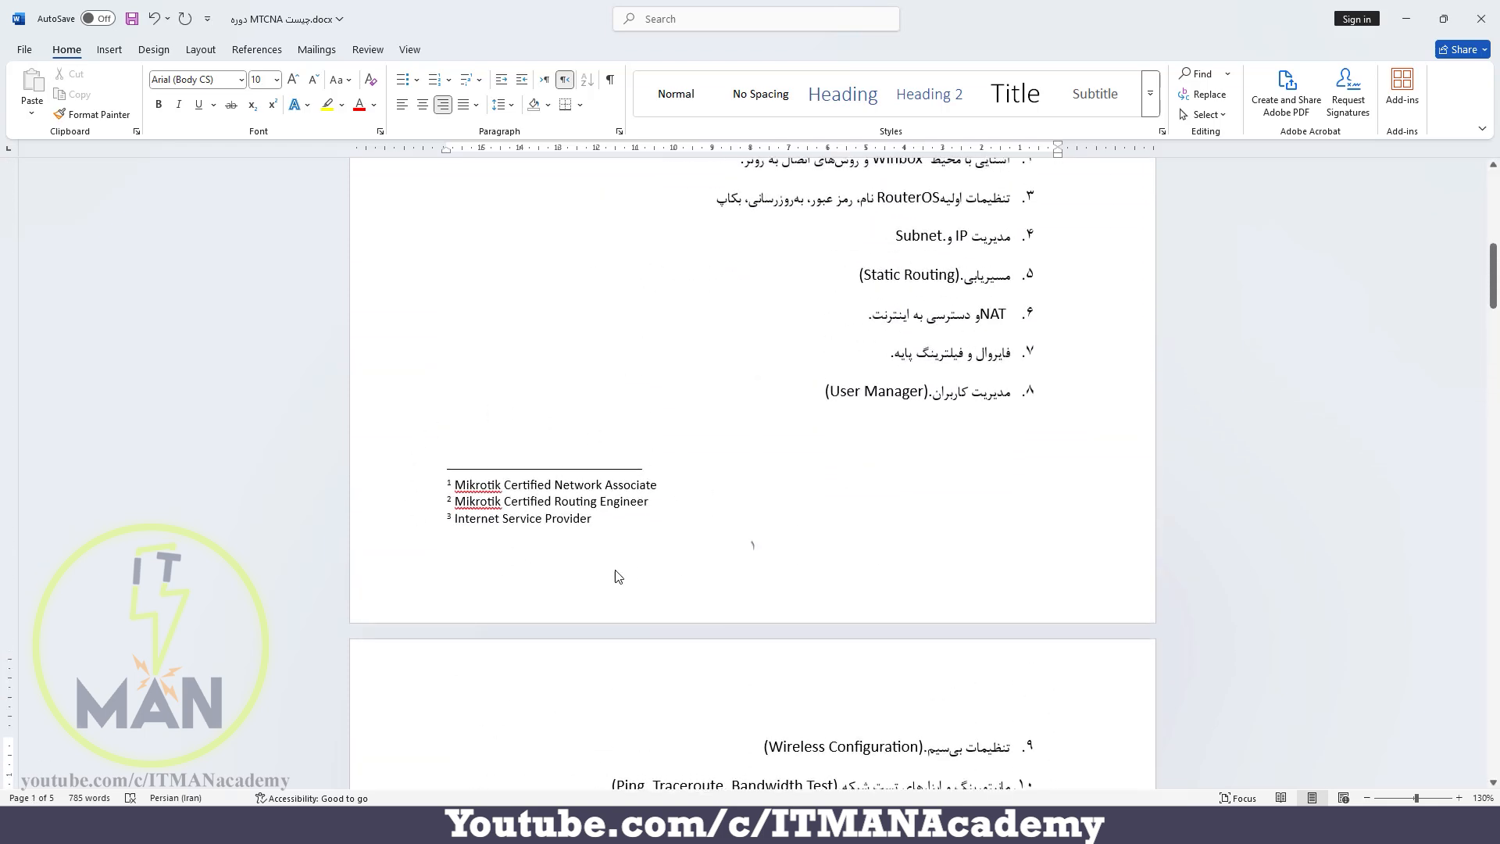
pyautogui.scroll(-15, 590, 578)
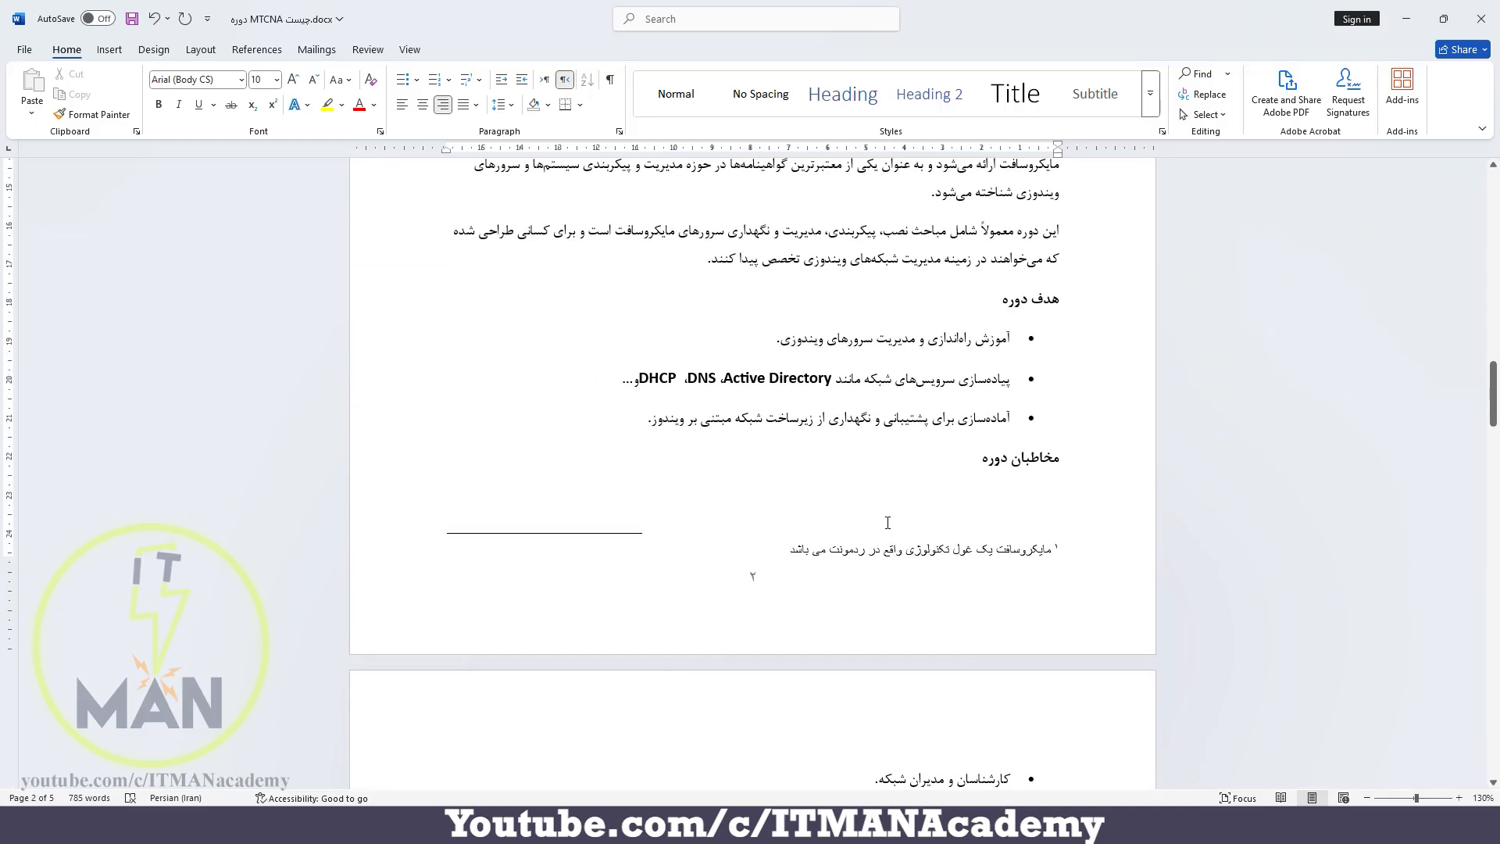
pyautogui.scroll(3, 888, 522)
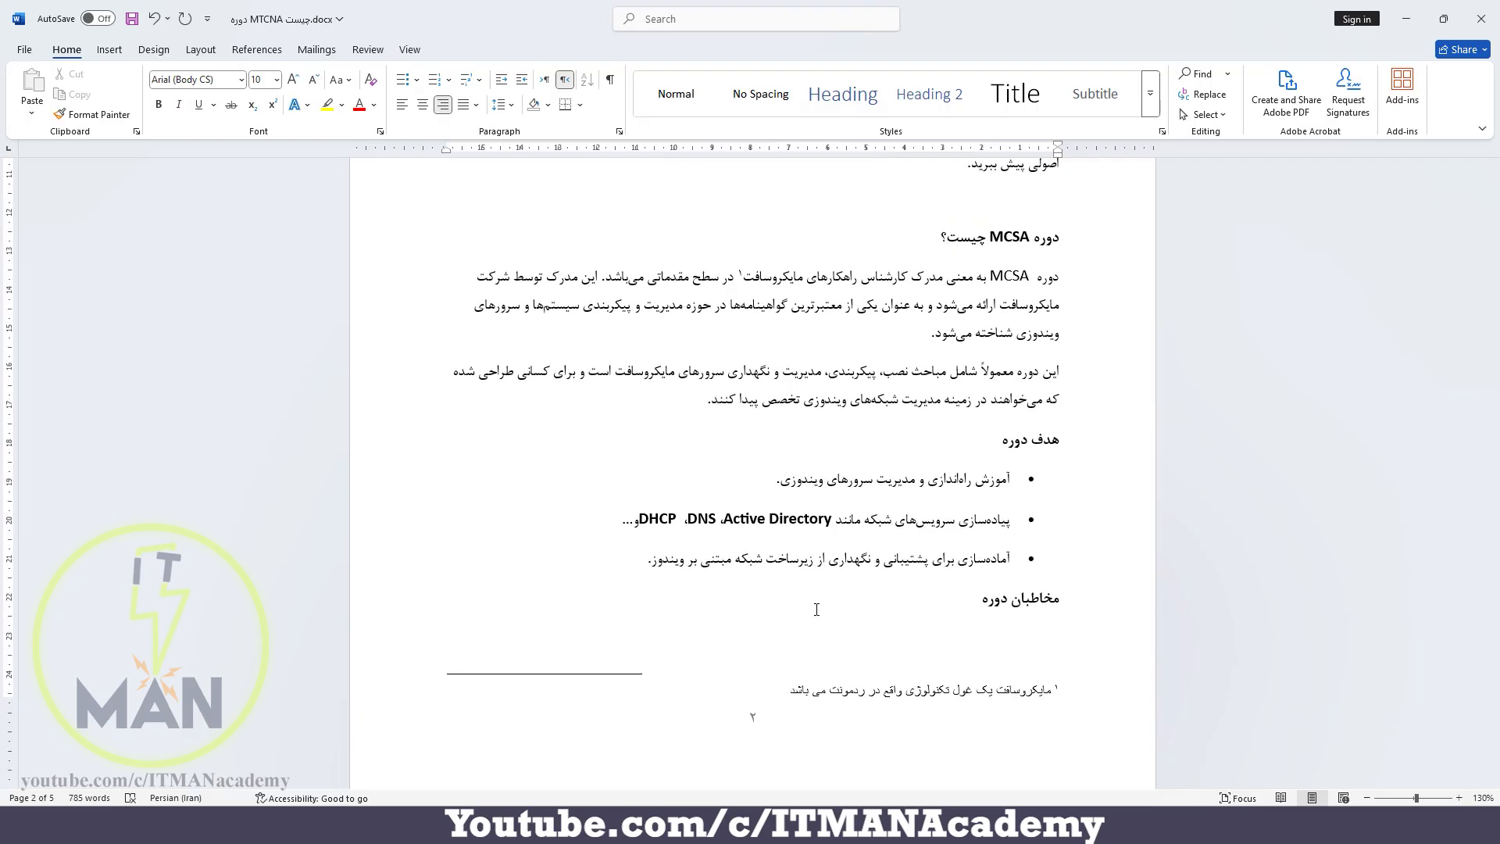
pyautogui.scroll(6, 817, 610)
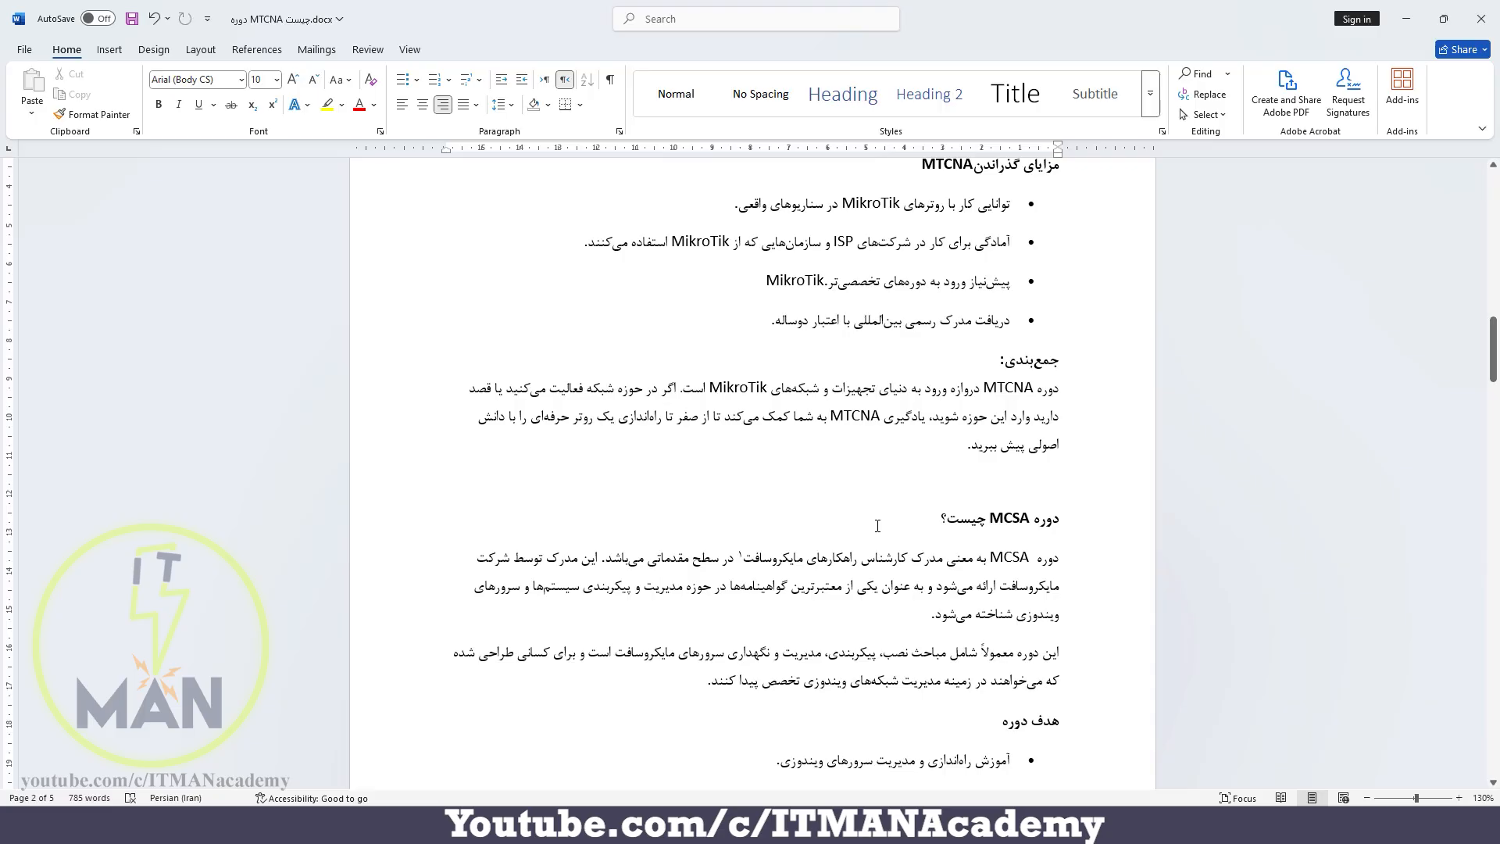
pyautogui.click(1034, 556)
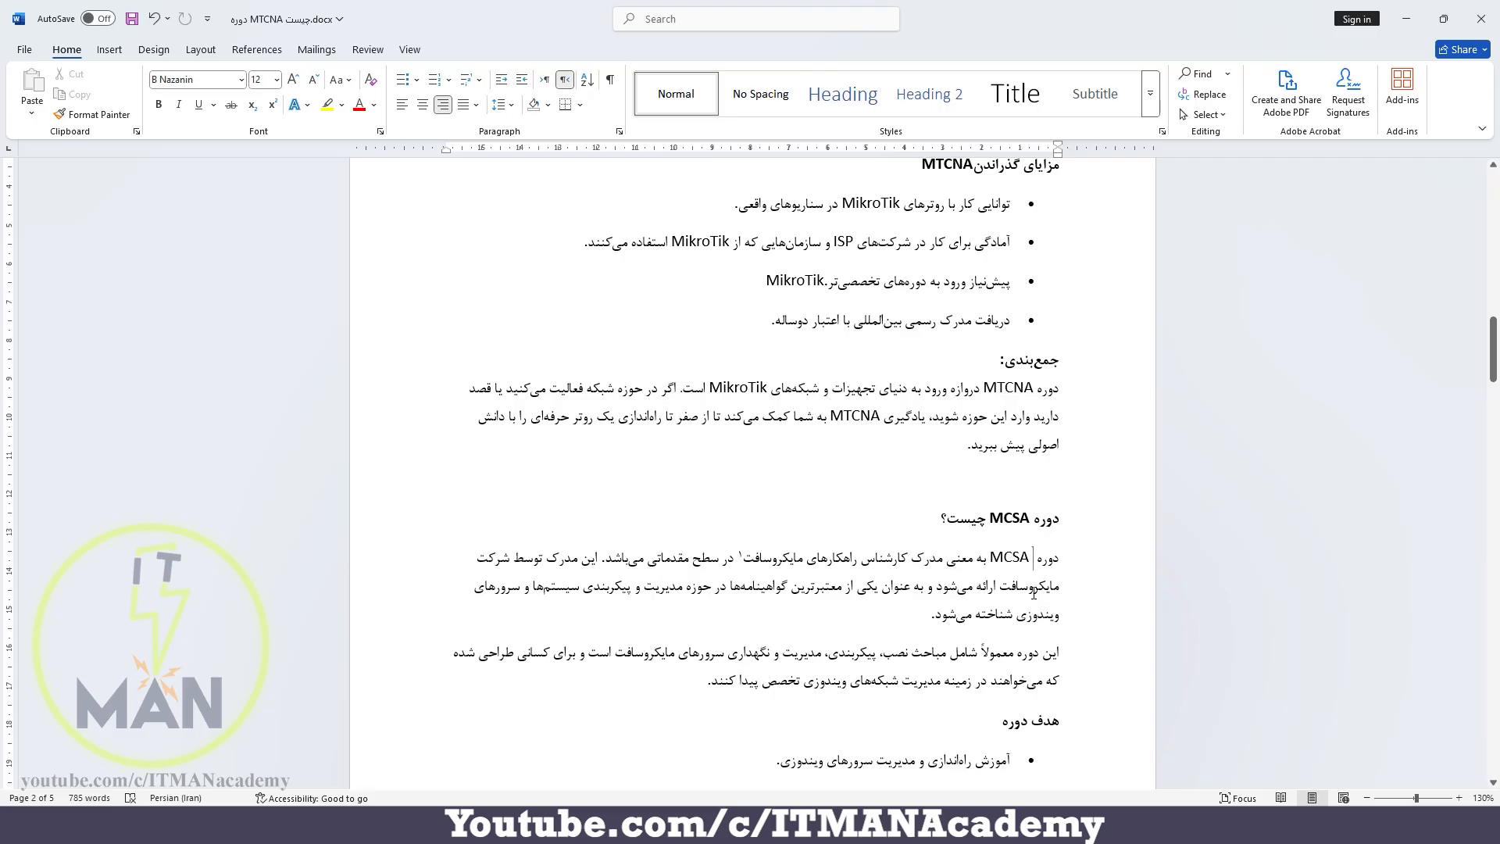
pyautogui.hotkey('ctrl', 'alt', 'f')
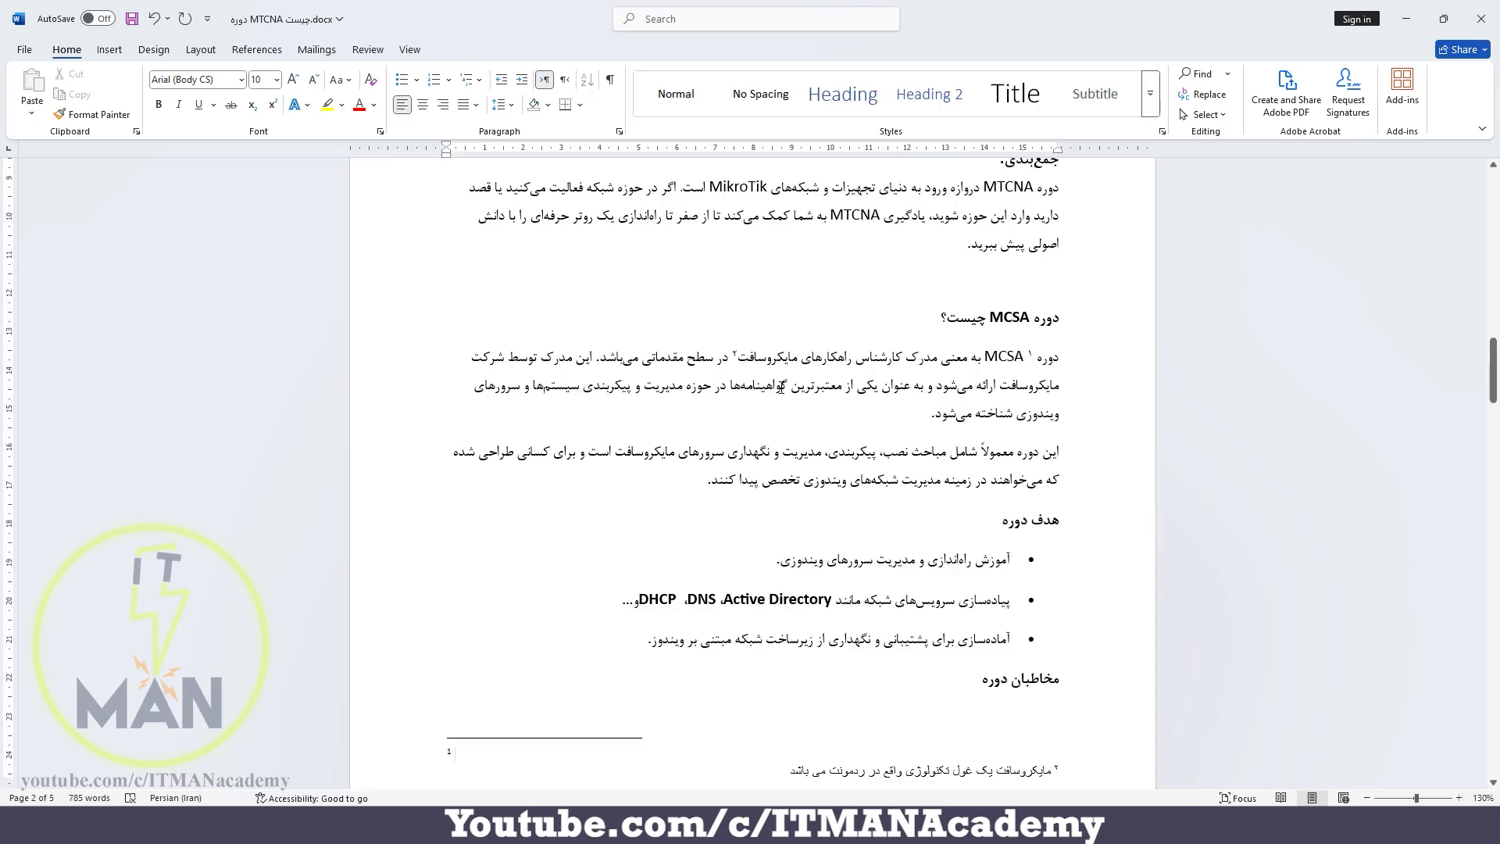
pyautogui.hotkey('ctrl', 'shift')
pyautogui.hotkey('alt', 'shift')
# Enter "Microsoft Certified Solution Associate" as the text of the MCSA footnote
pyautogui.write('Microso')
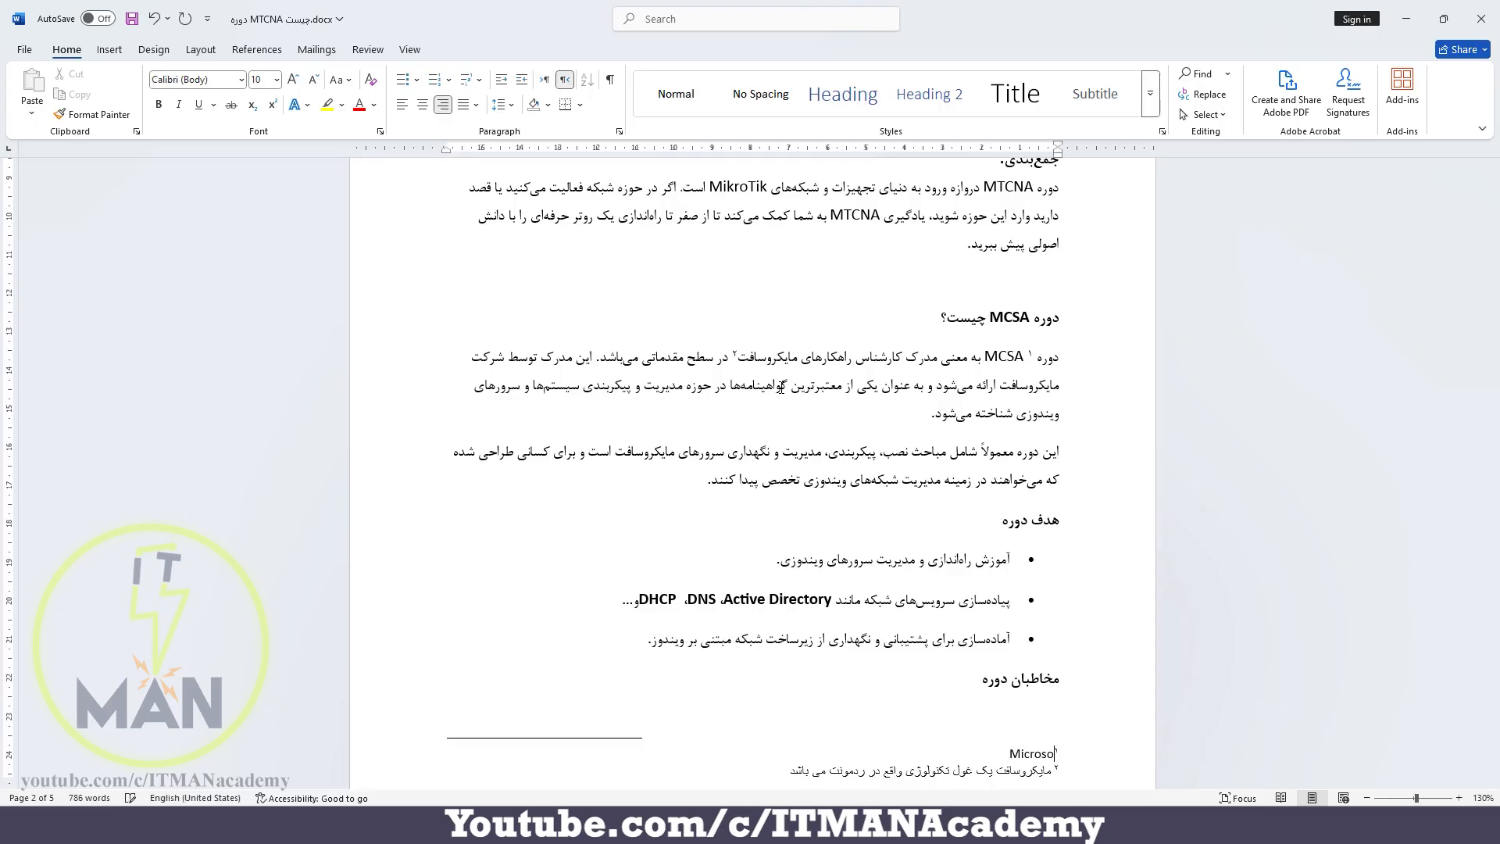
pyautogui.write('ft Certified Solution Associat')
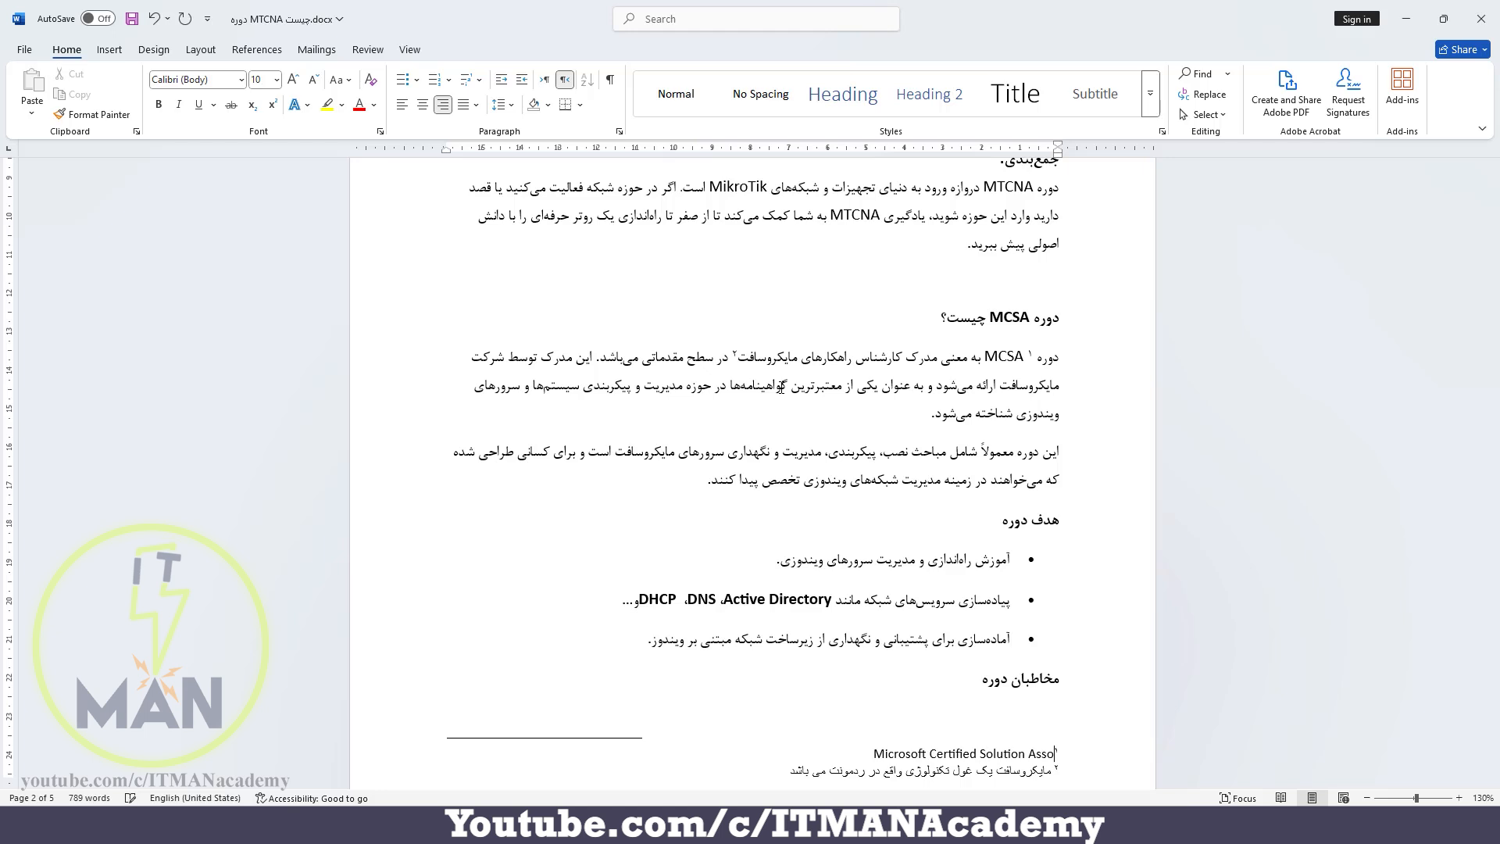
pyautogui.write('e')
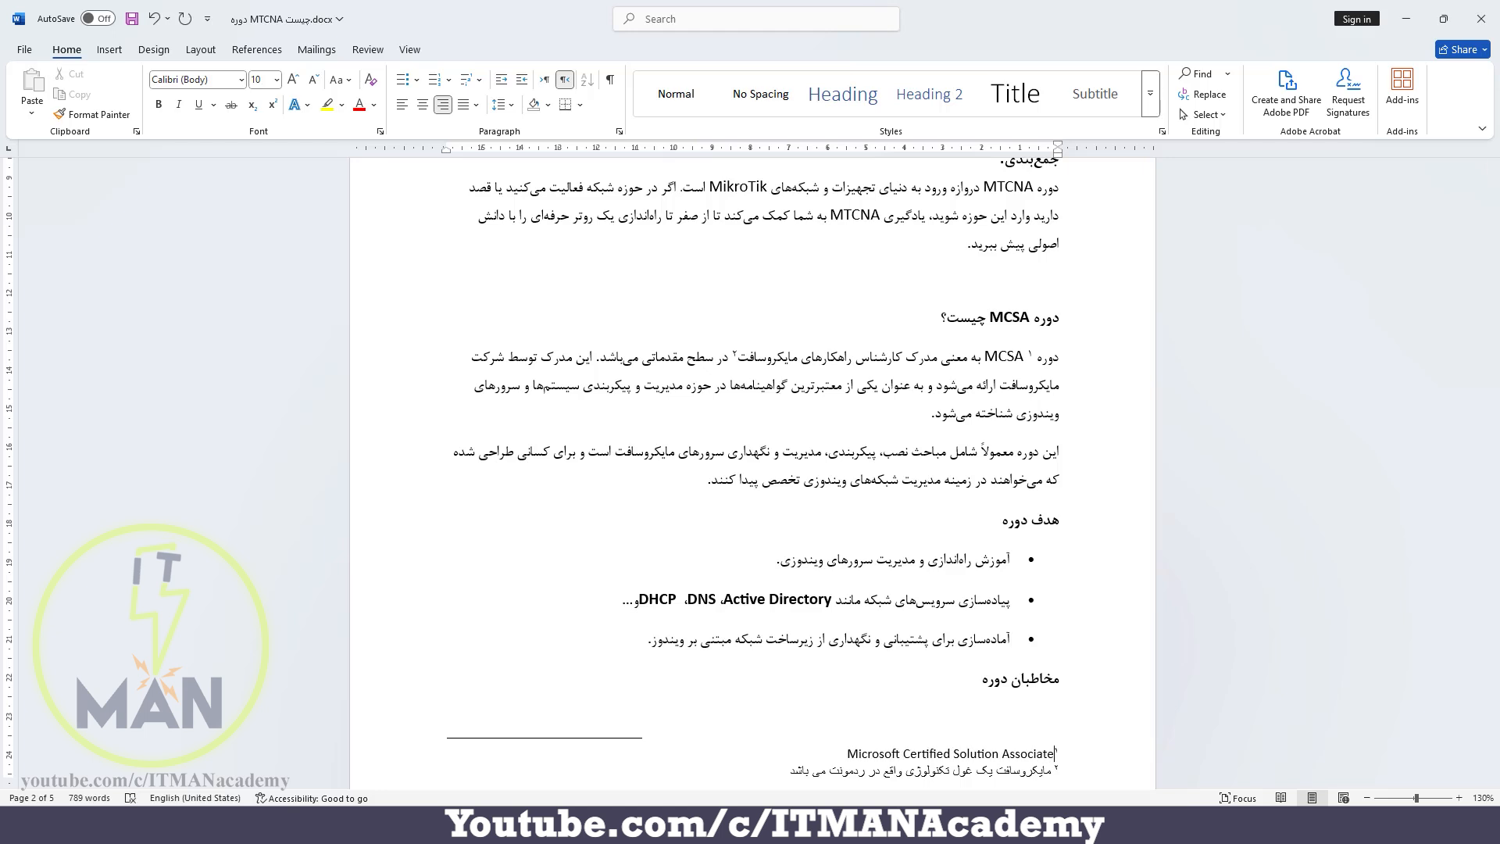
# Look at the footnote location choices in the Footnote and Endnote settings and close them without applying changes
pyautogui.click(257, 49)
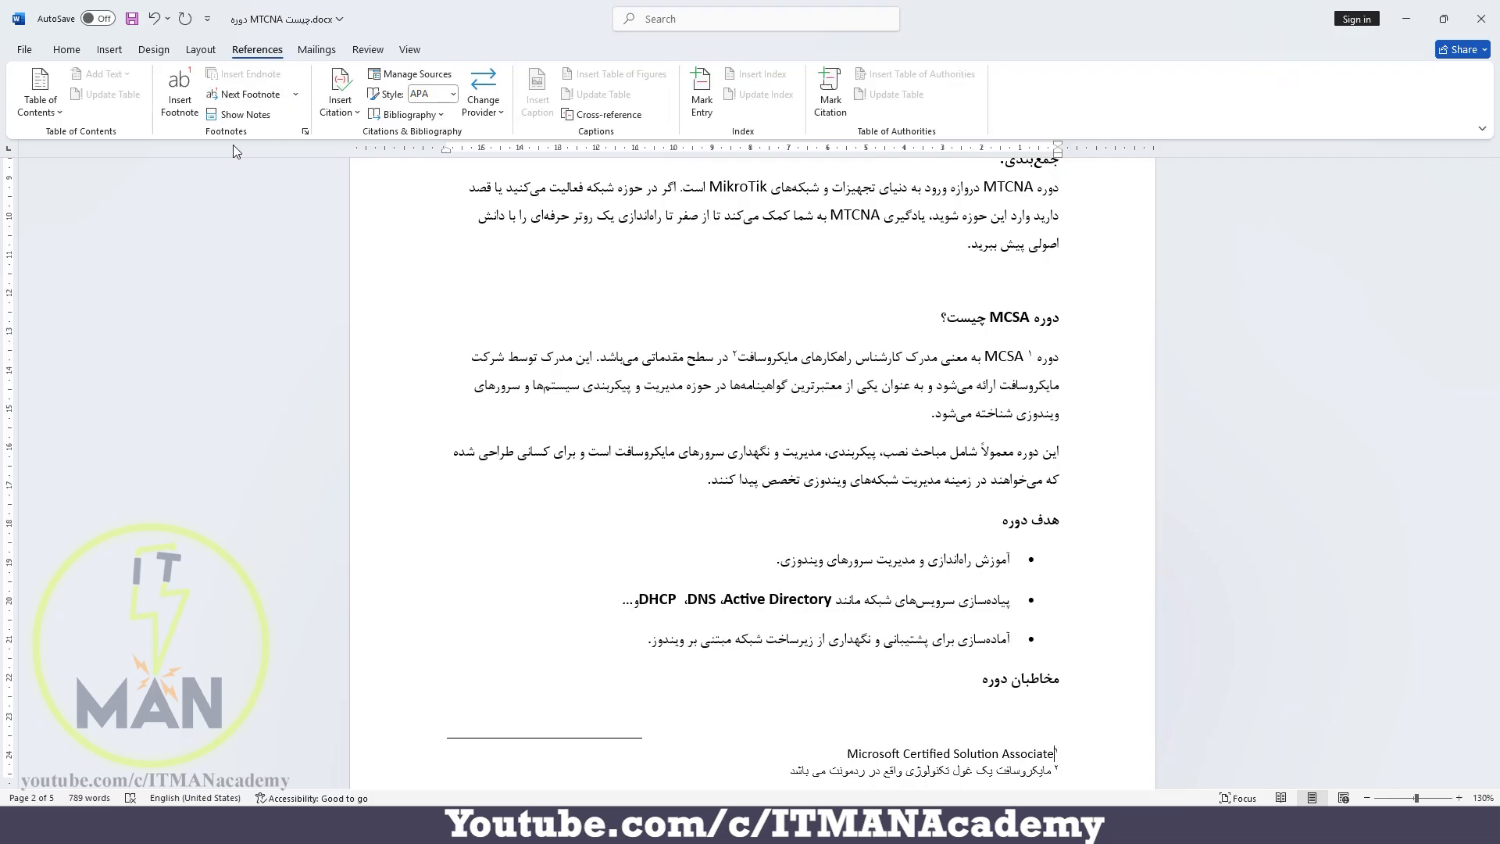
pyautogui.click(305, 134)
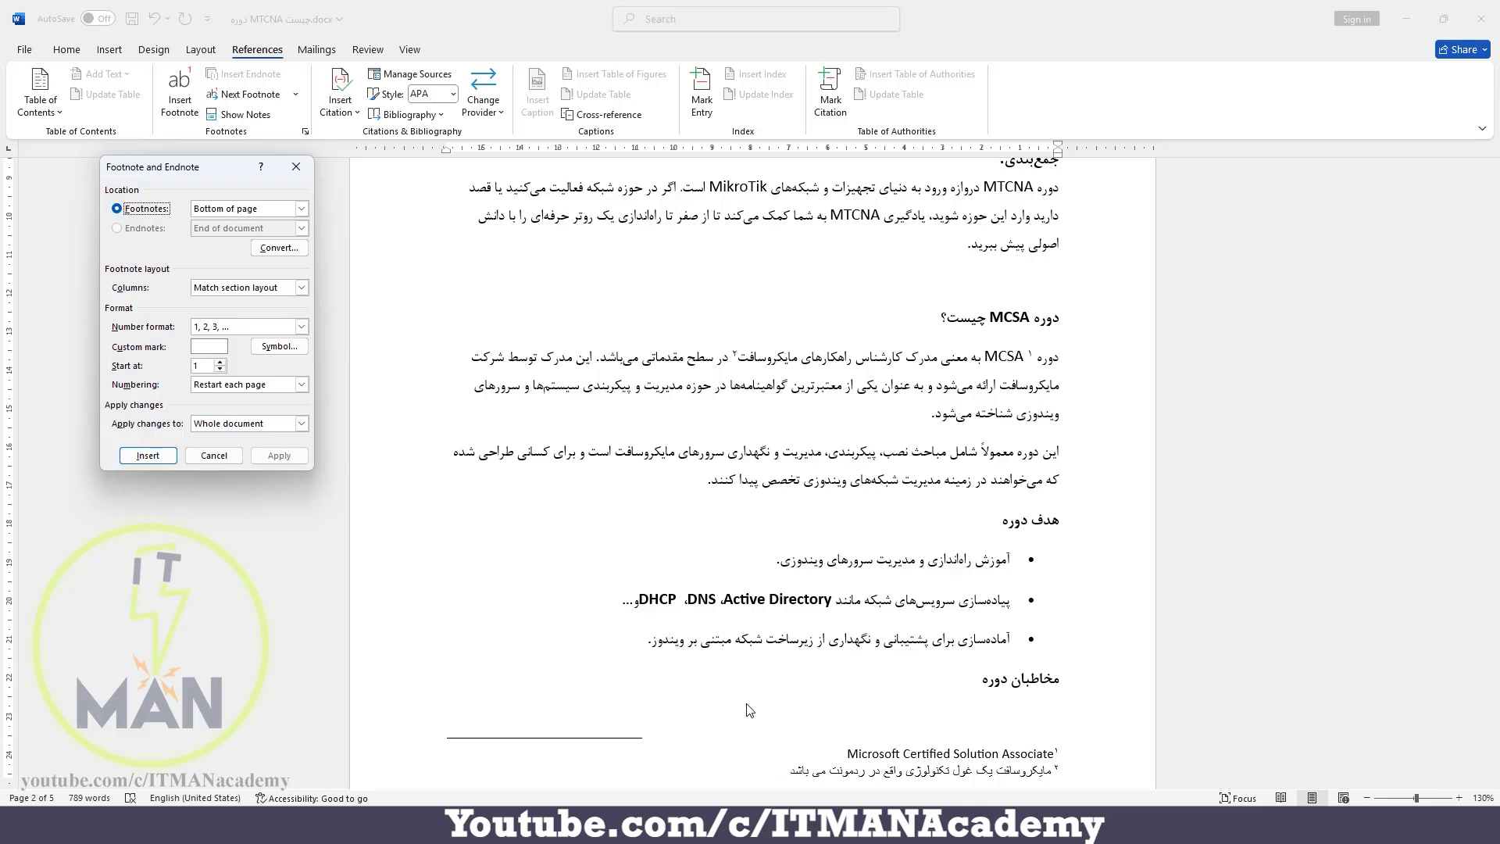
pyautogui.click(301, 208)
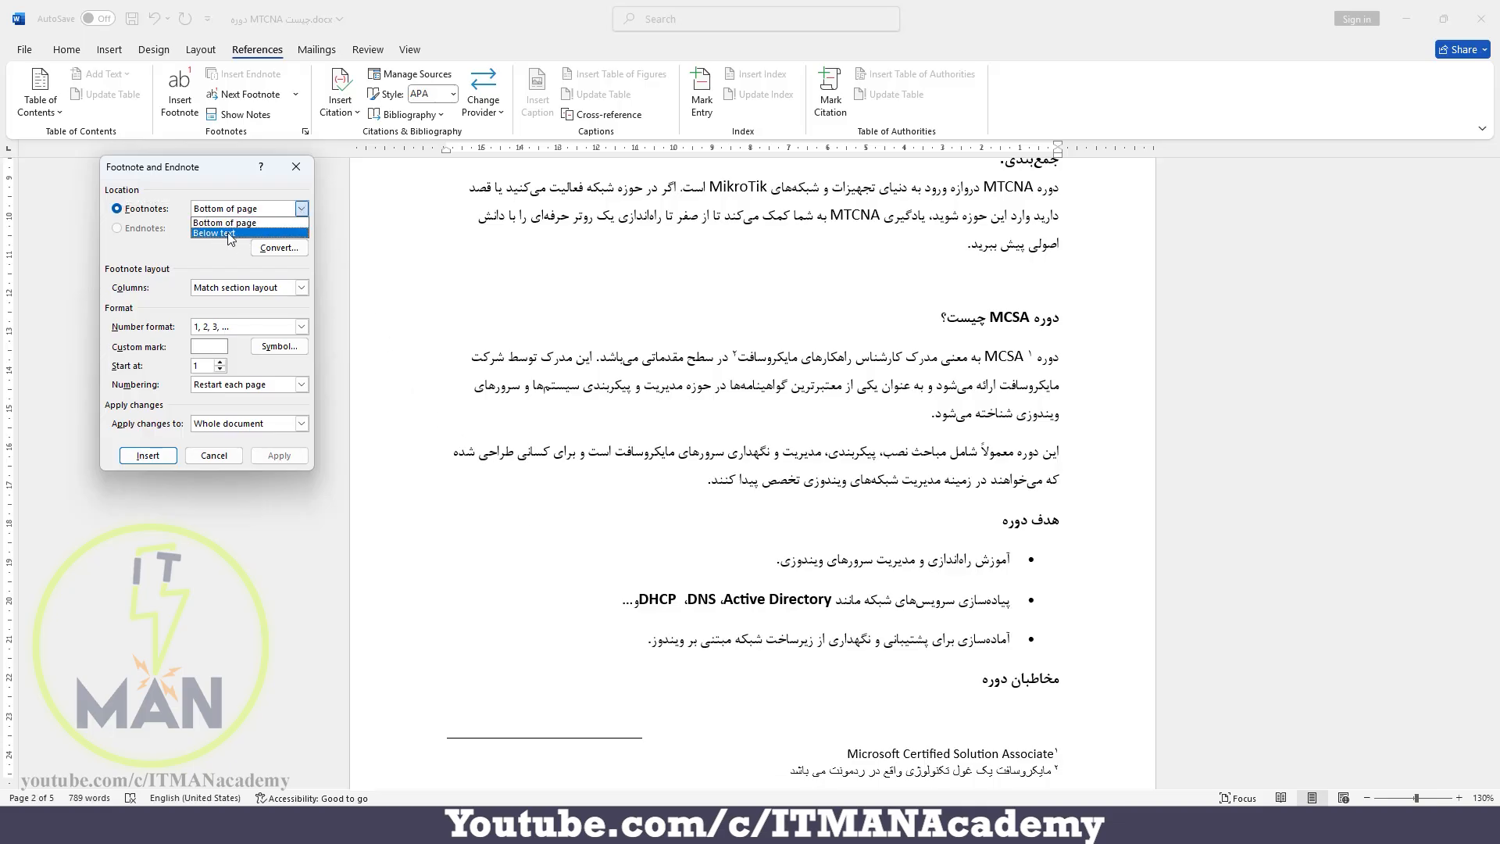
pyautogui.click(204, 270)
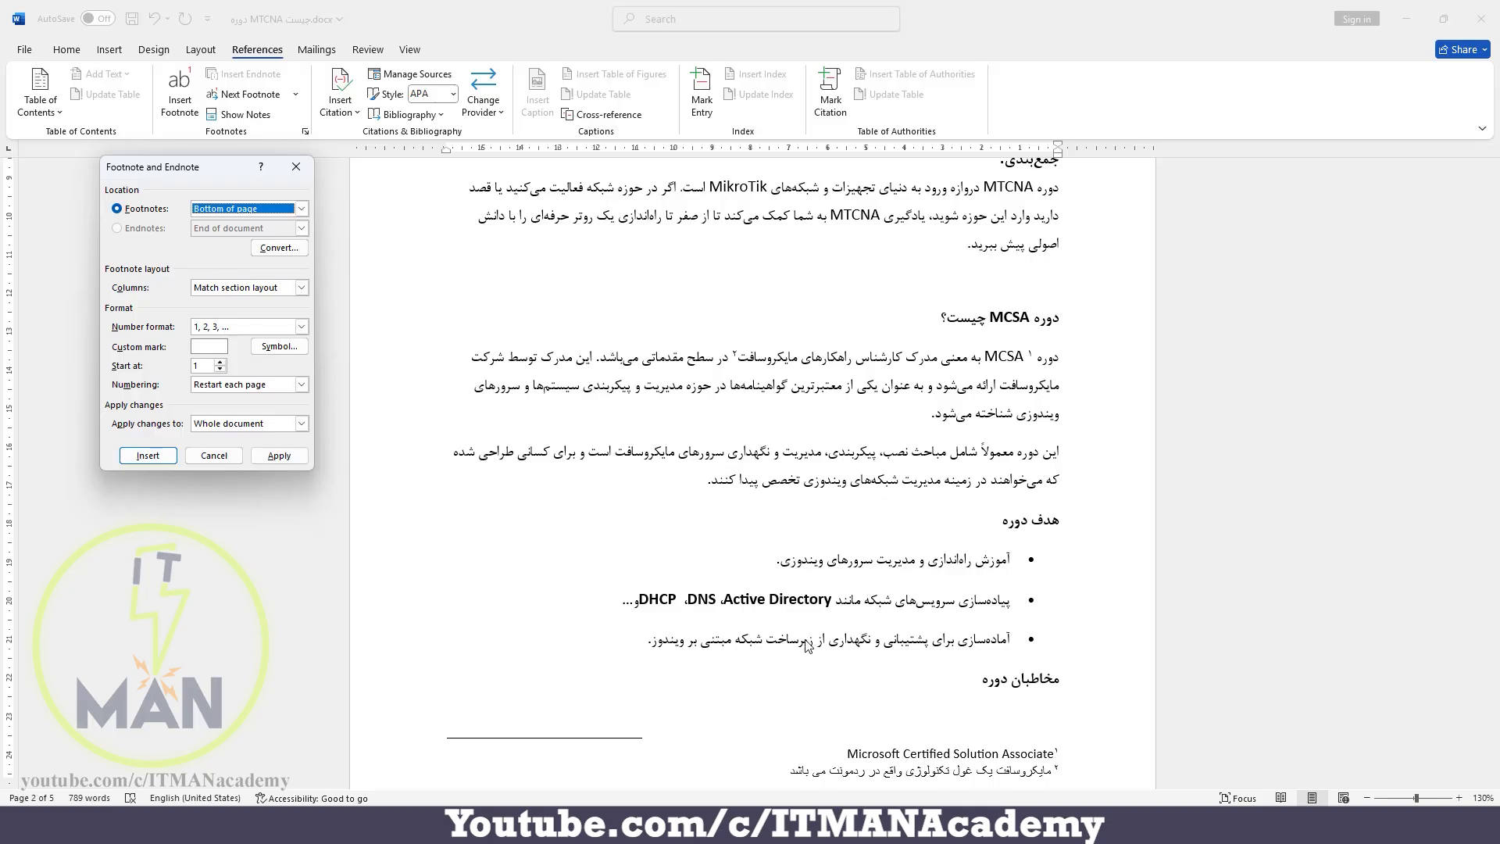
pyautogui.click(296, 166)
# Insert a footnote at CCNA in the closing summary paragraph on the last page with the text "Cisco Certified Network Associate"
pyautogui.scroll(-20, 657, 406)
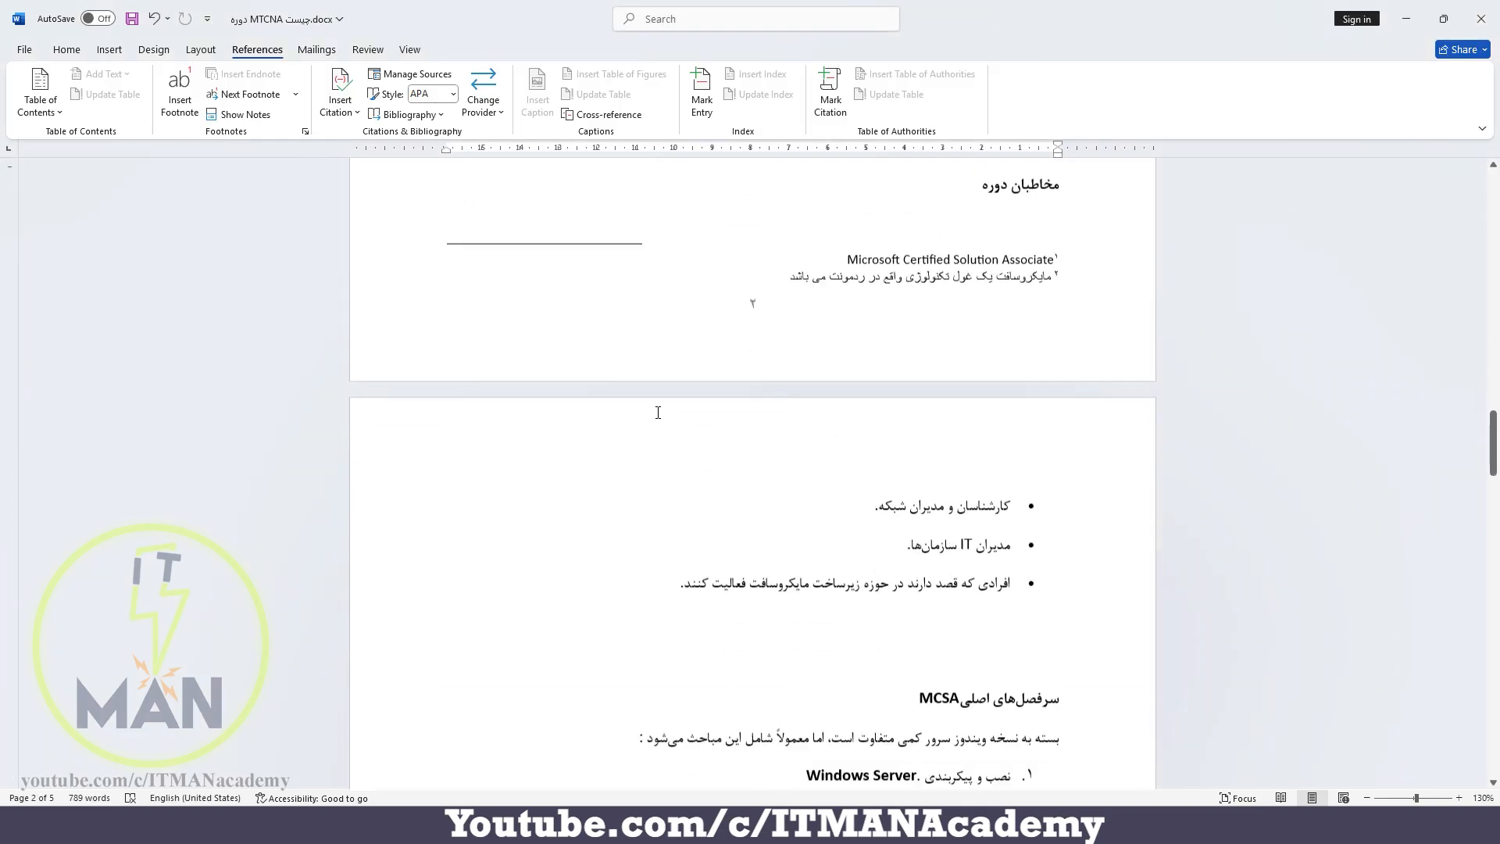
pyautogui.scroll(-8, 677, 415)
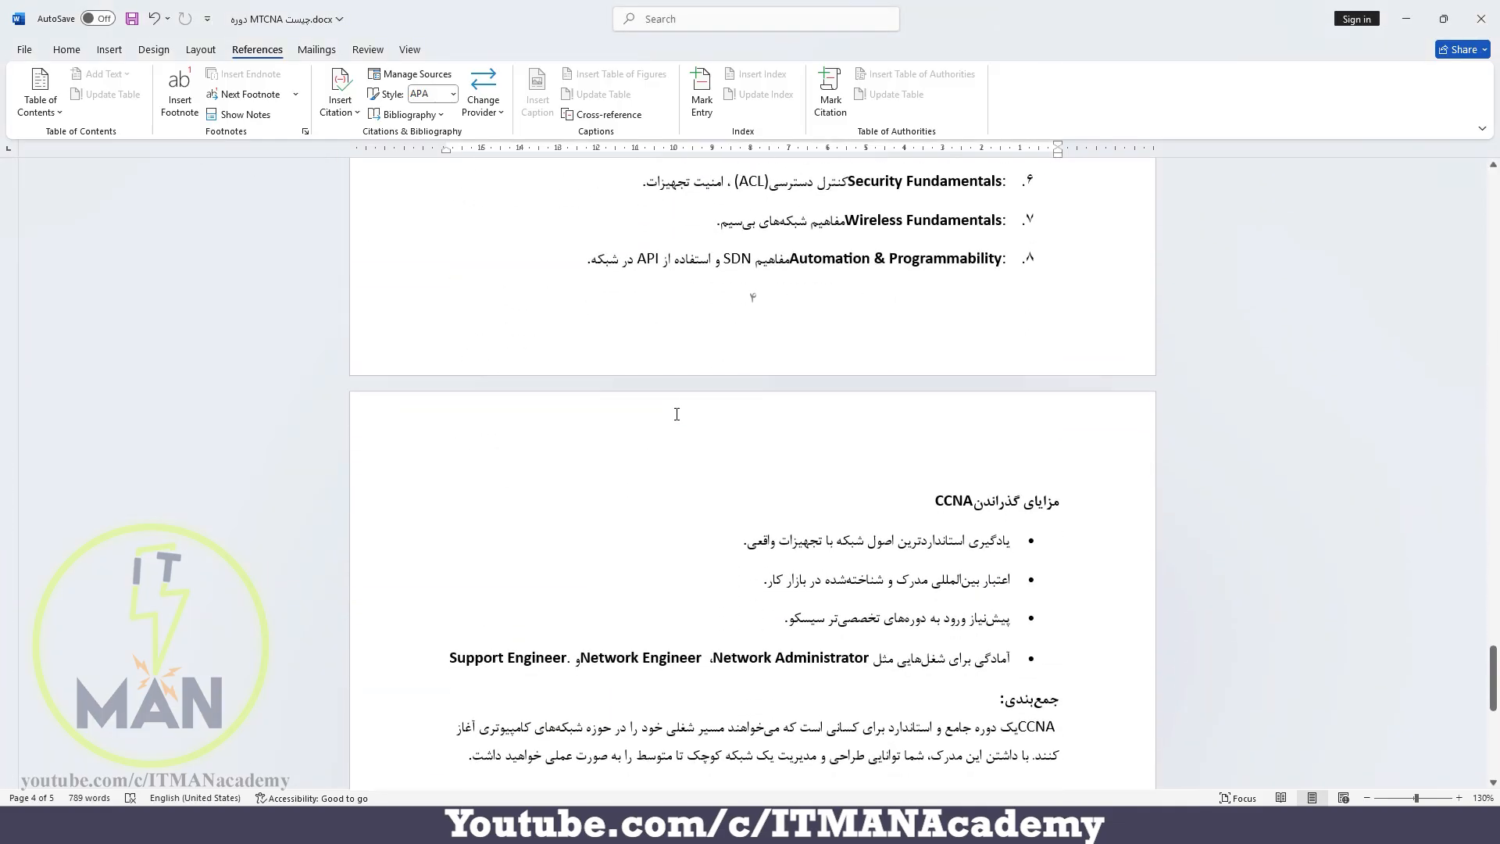
pyautogui.scroll(1, 676, 415)
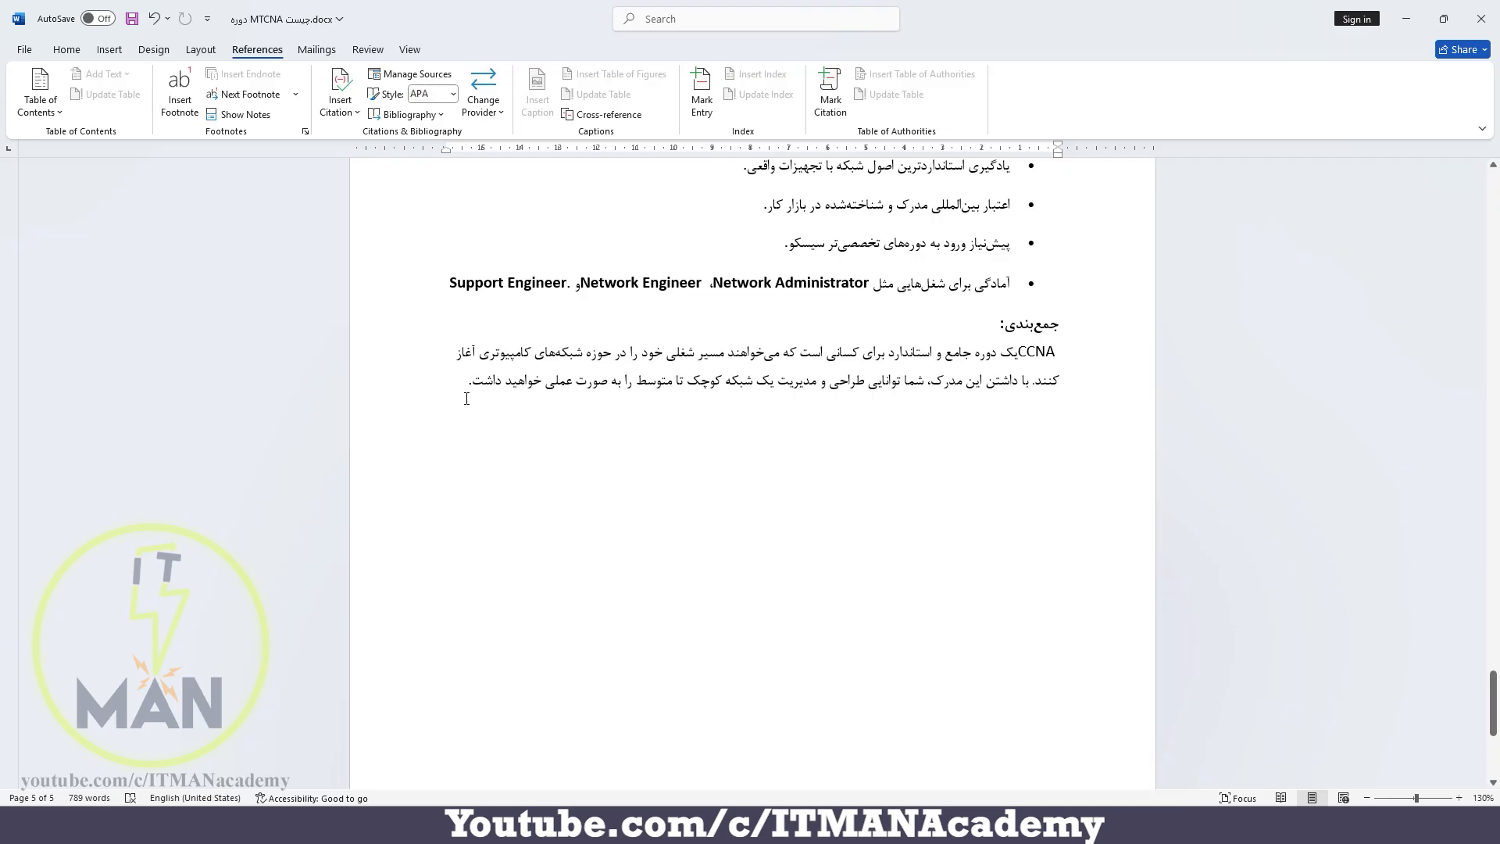
pyautogui.click(1046, 359)
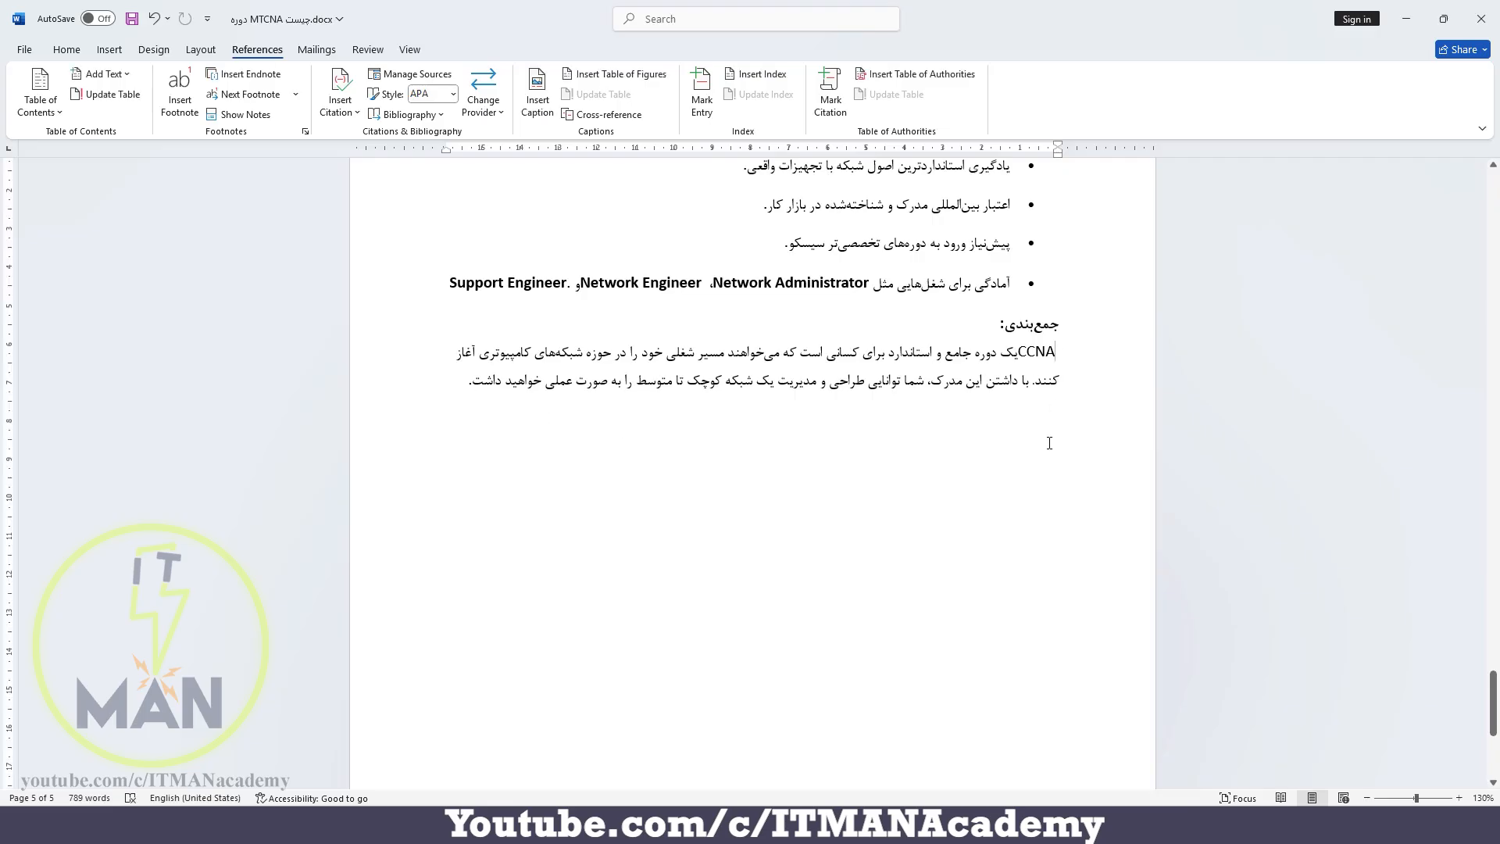
pyautogui.hotkey('ctrl', 'alt', 'f')
pyautogui.write('Ci')
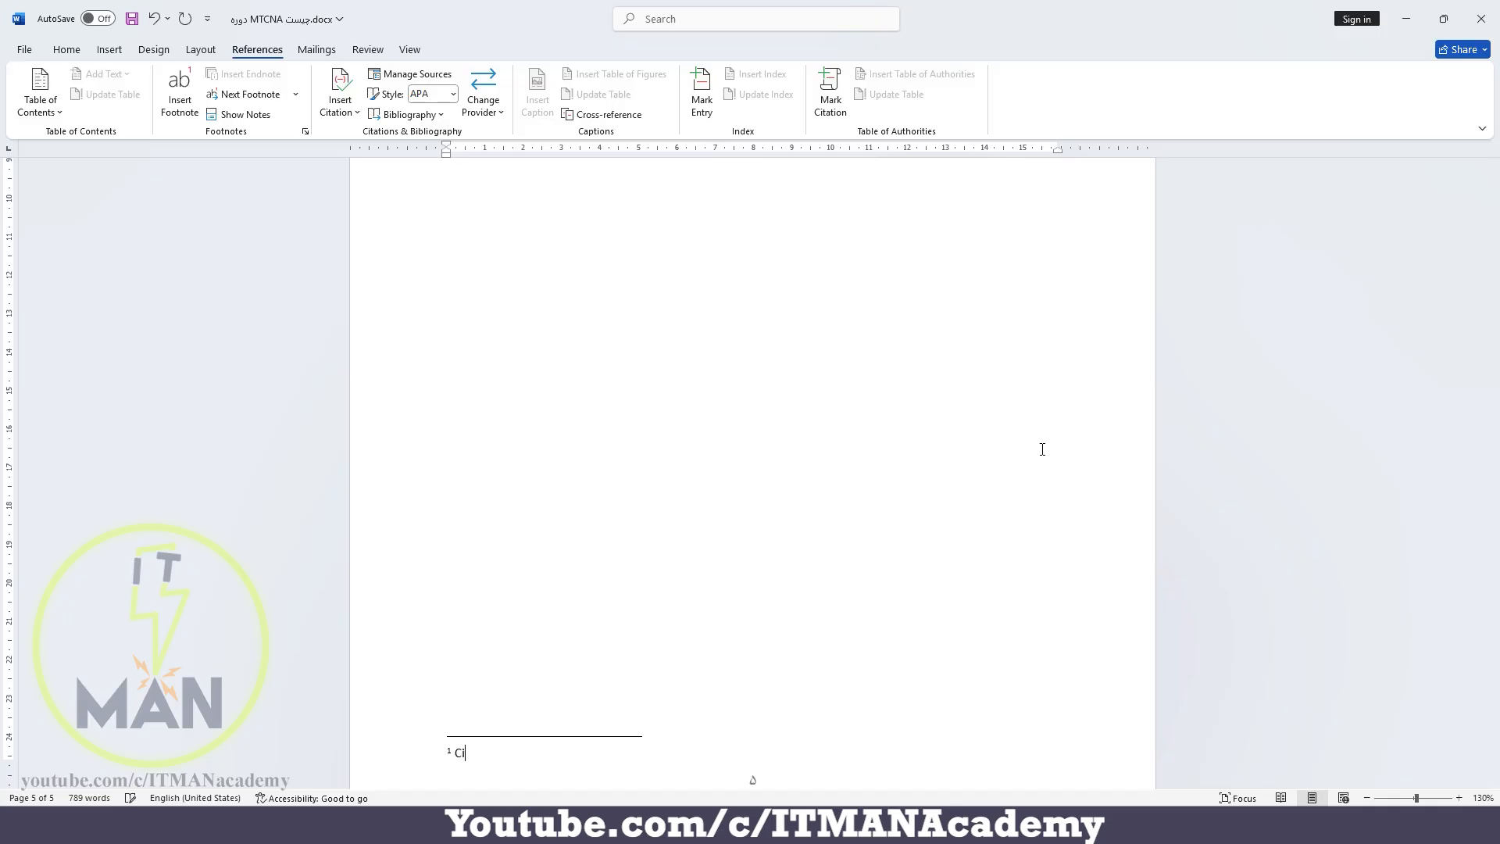
pyautogui.write('sco Certified Network Associate')
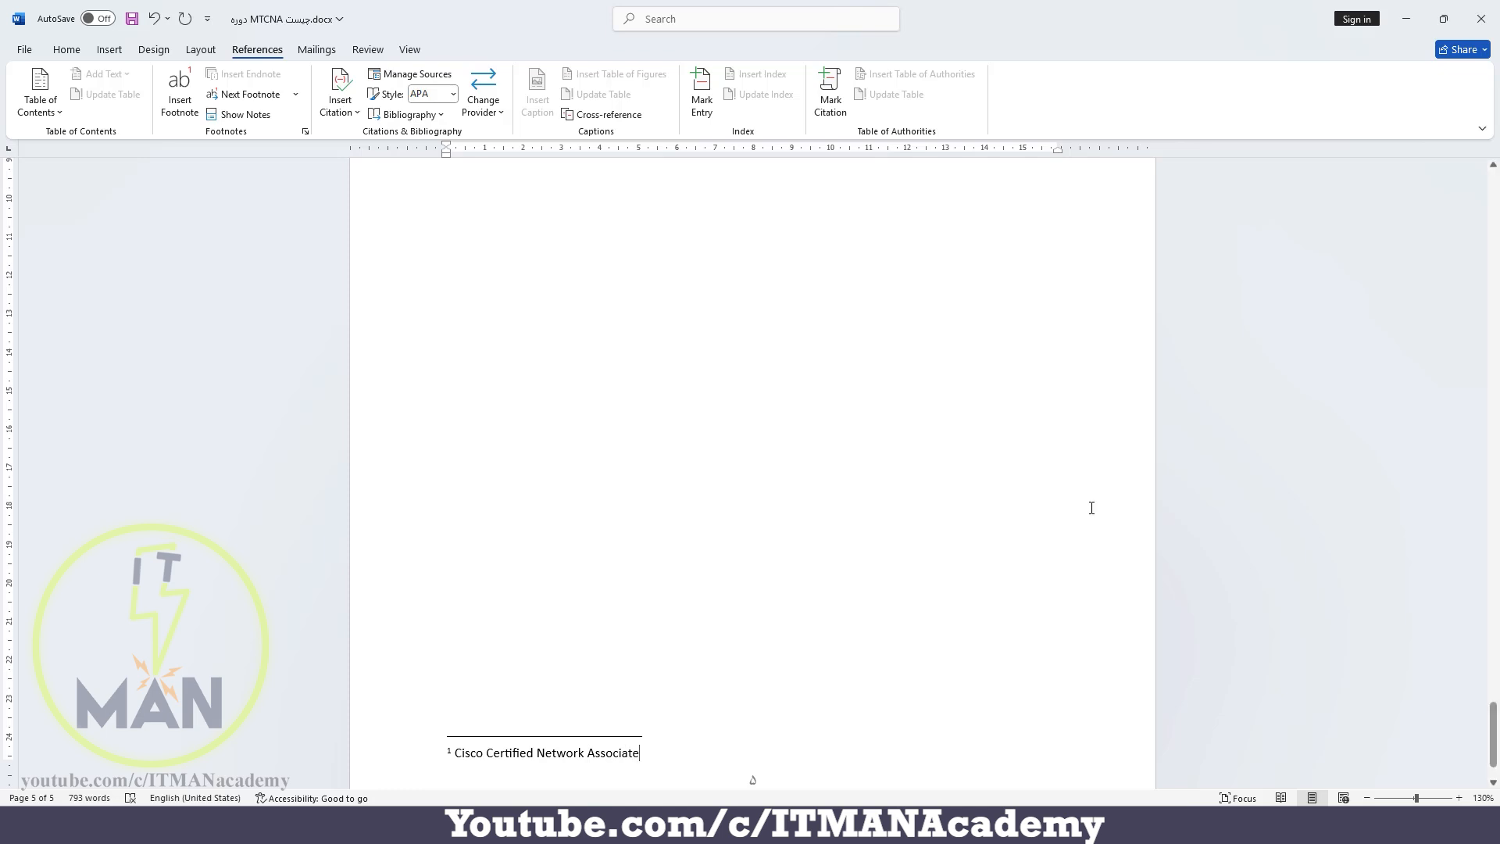
# Set the footnote location to Below text for the whole document and check the footnote placement on the last and earlier pages
pyautogui.click(306, 132)
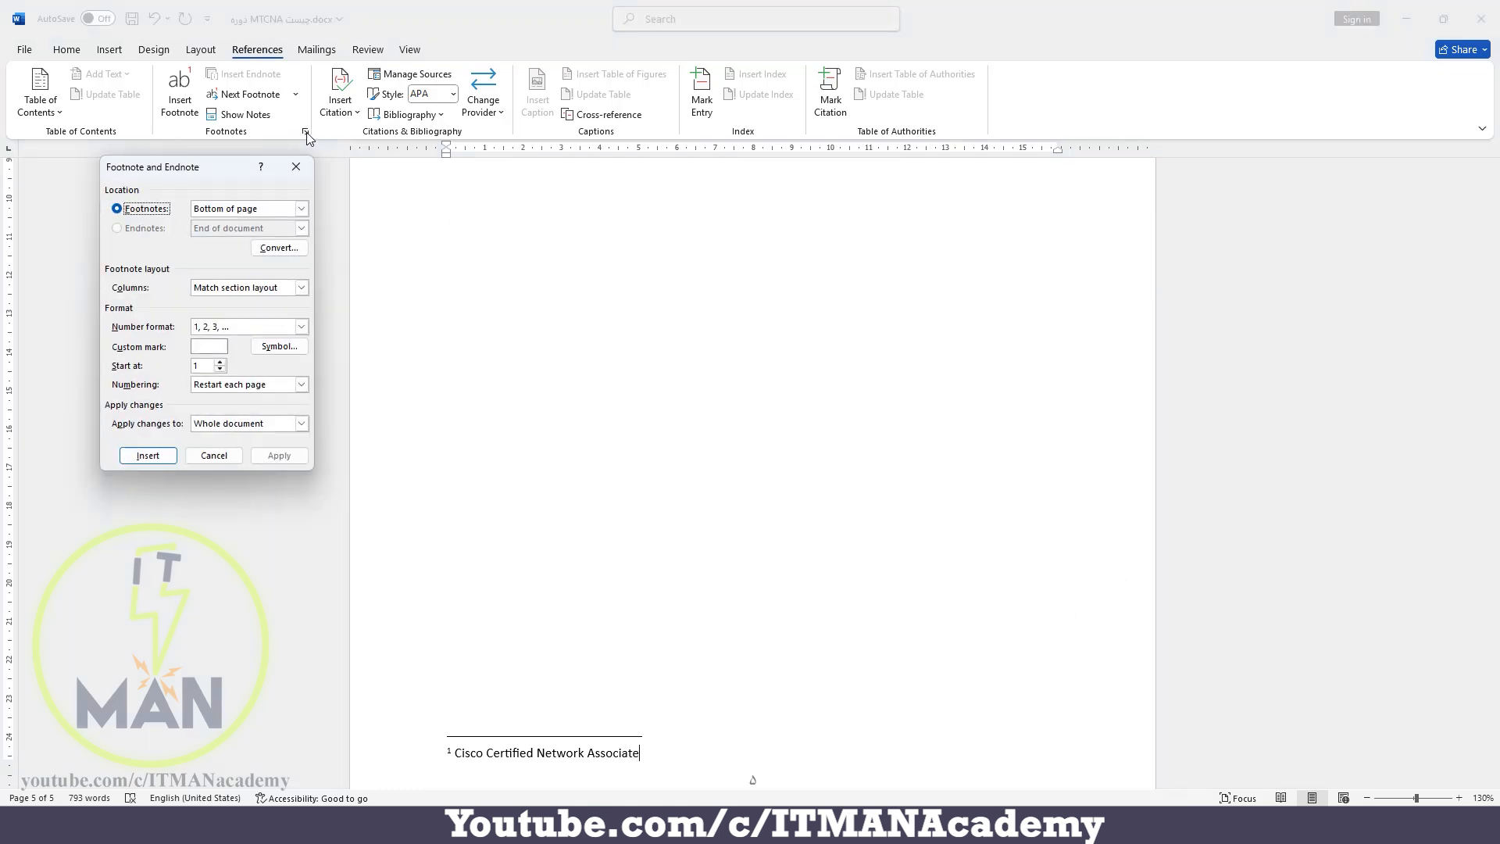
pyautogui.click(199, 209)
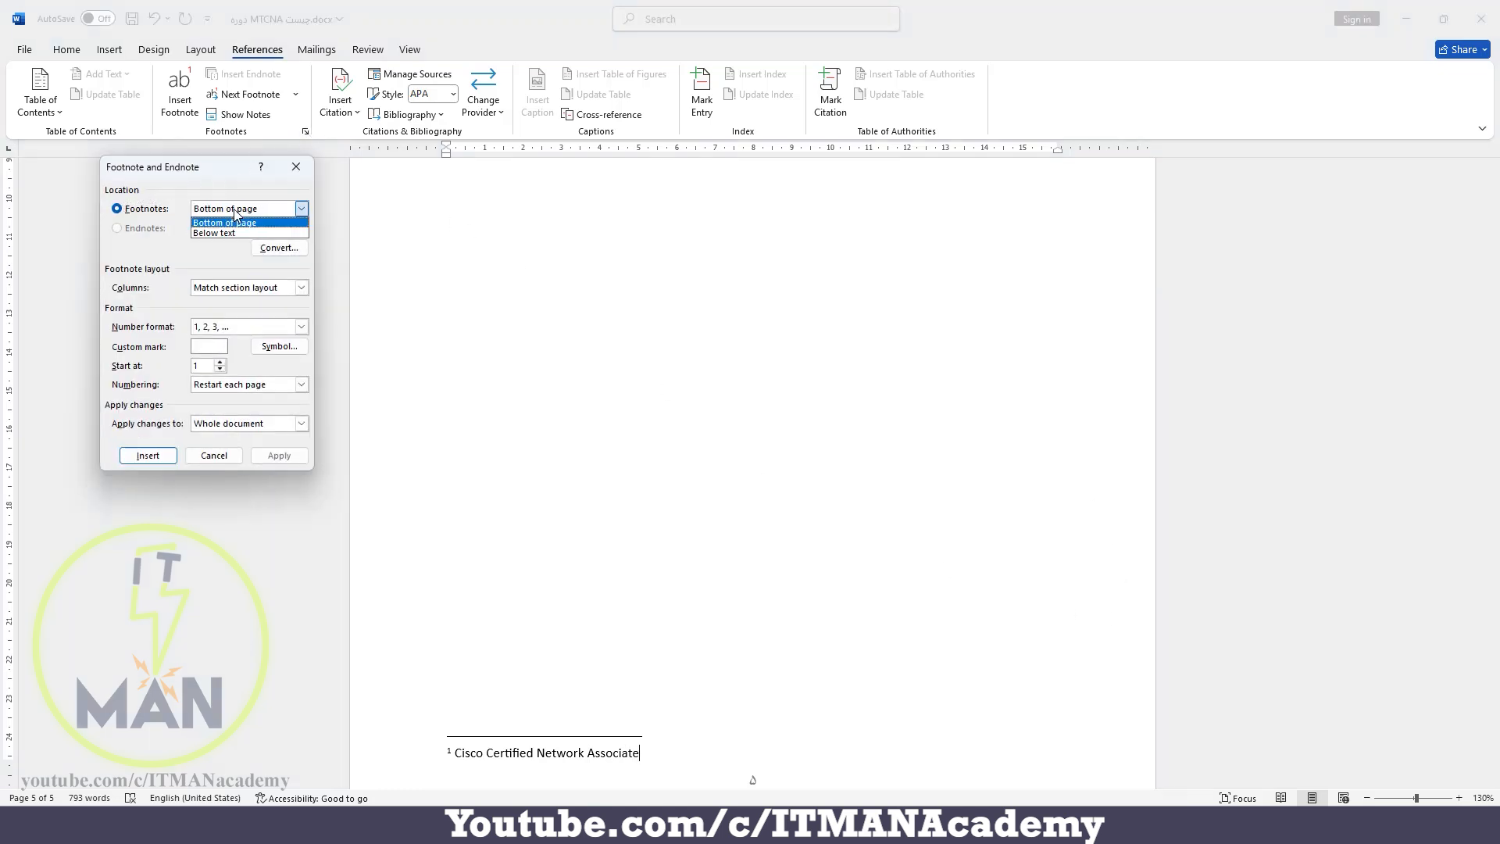
pyautogui.click(211, 233)
pyautogui.click(278, 457)
pyautogui.scroll(5, 621, 445)
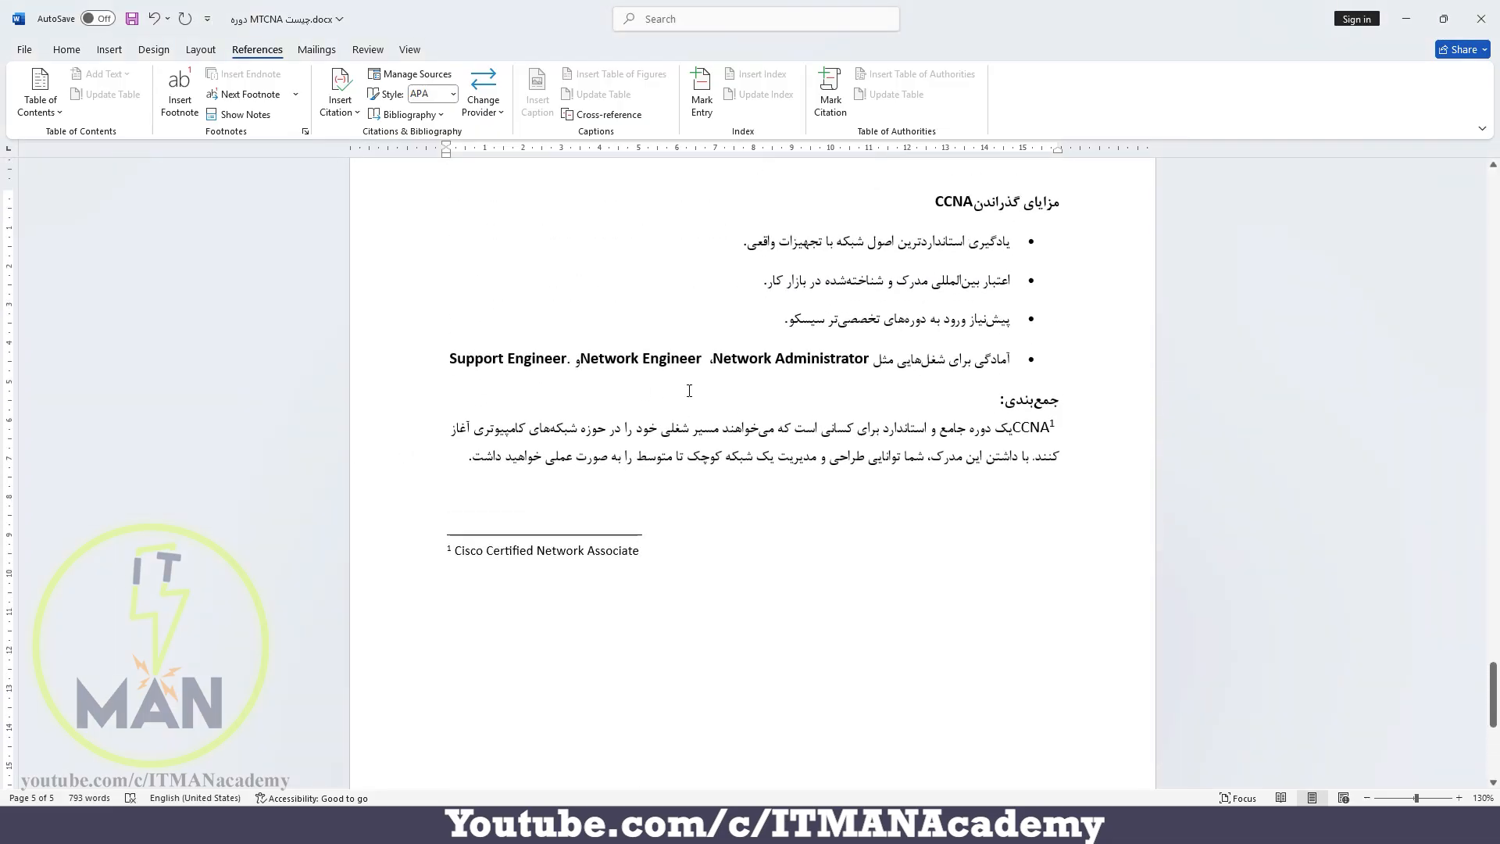
pyautogui.scroll(10, 613, 383)
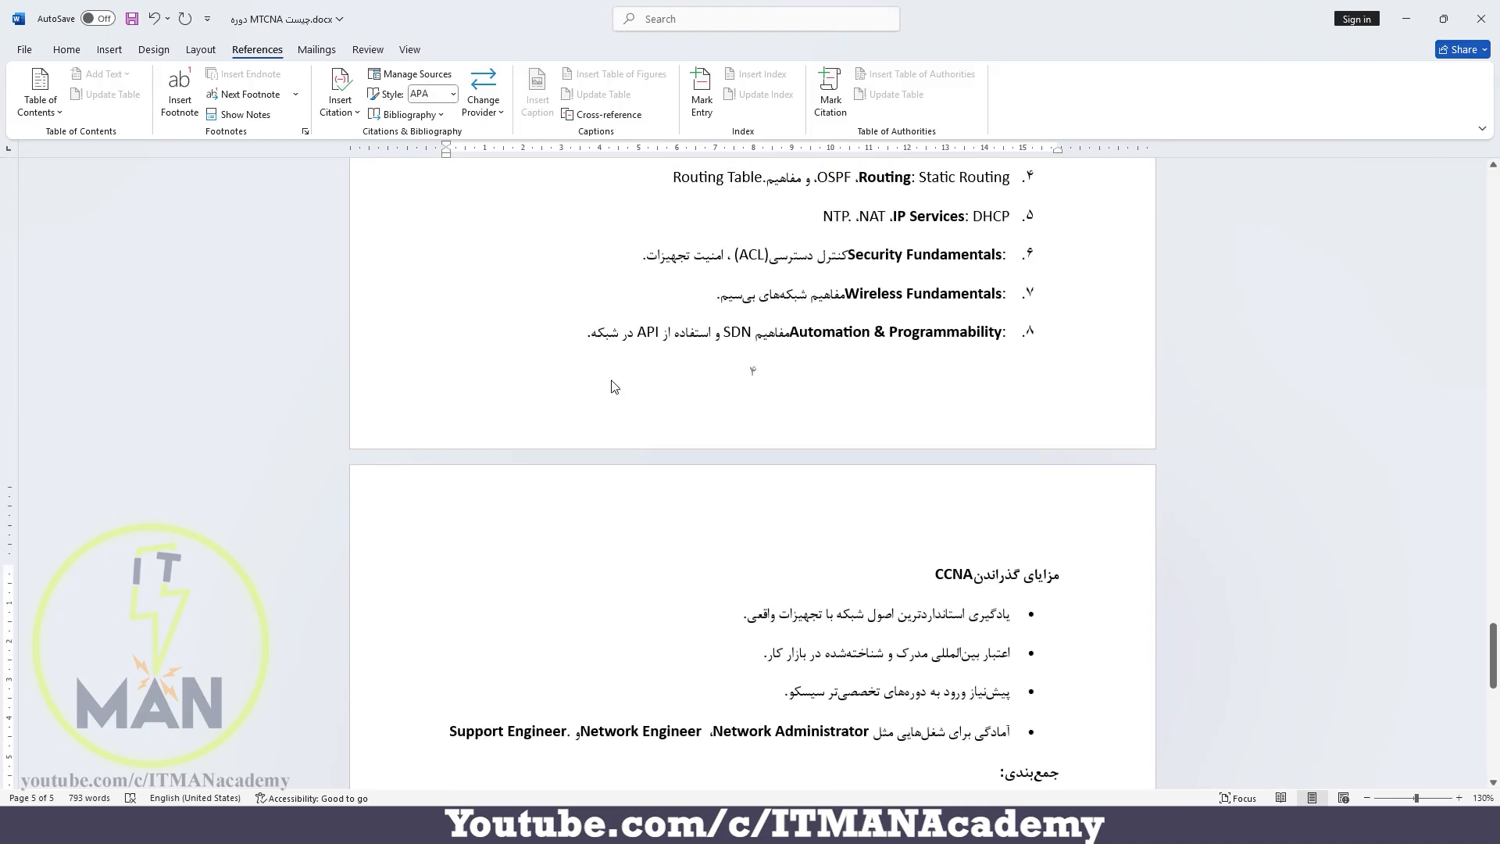
pyautogui.scroll(15, 613, 381)
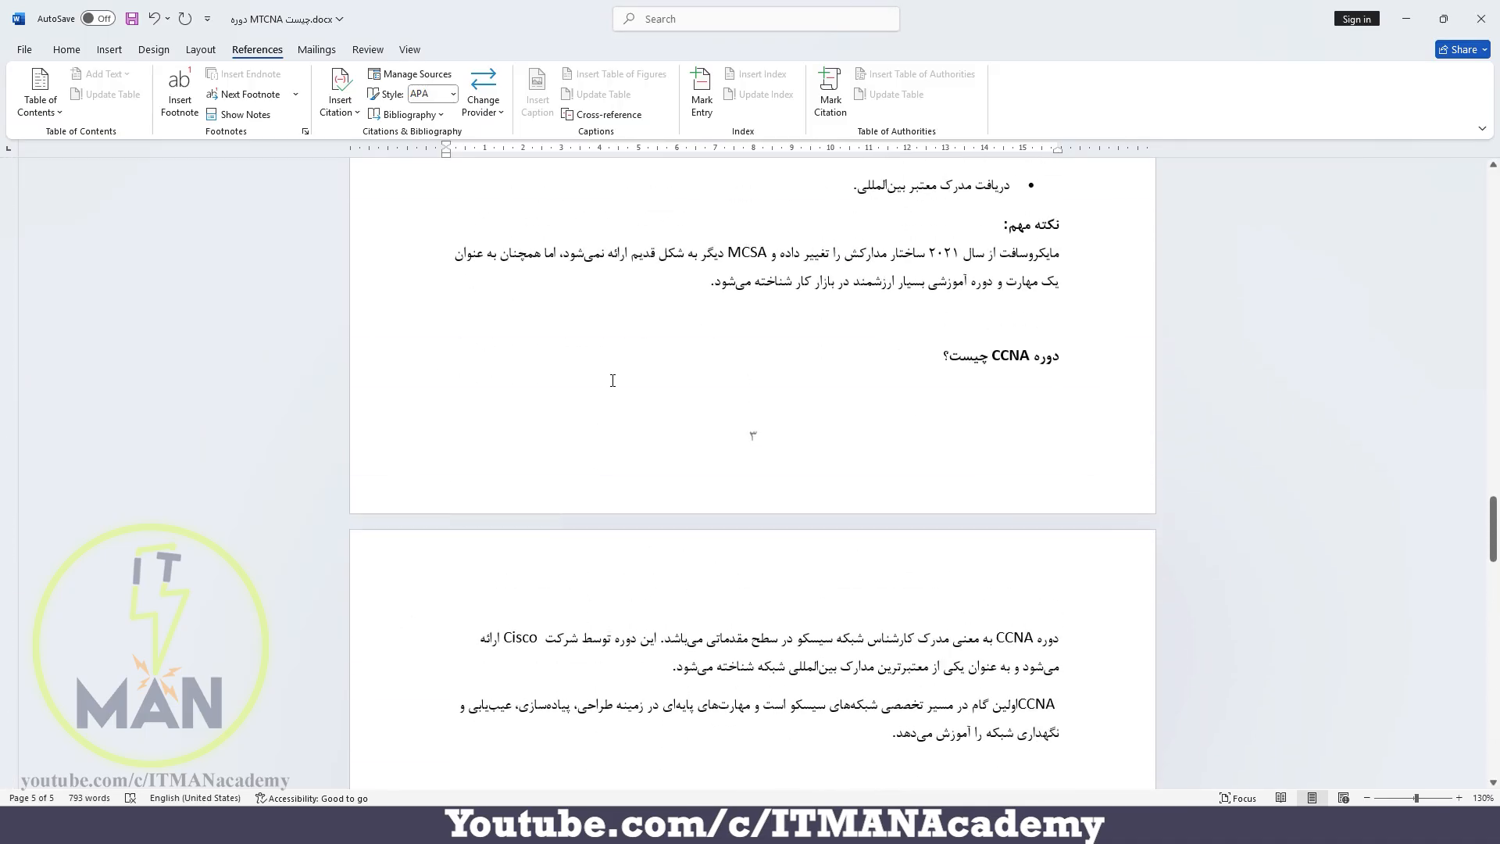
pyautogui.scroll(15, 613, 381)
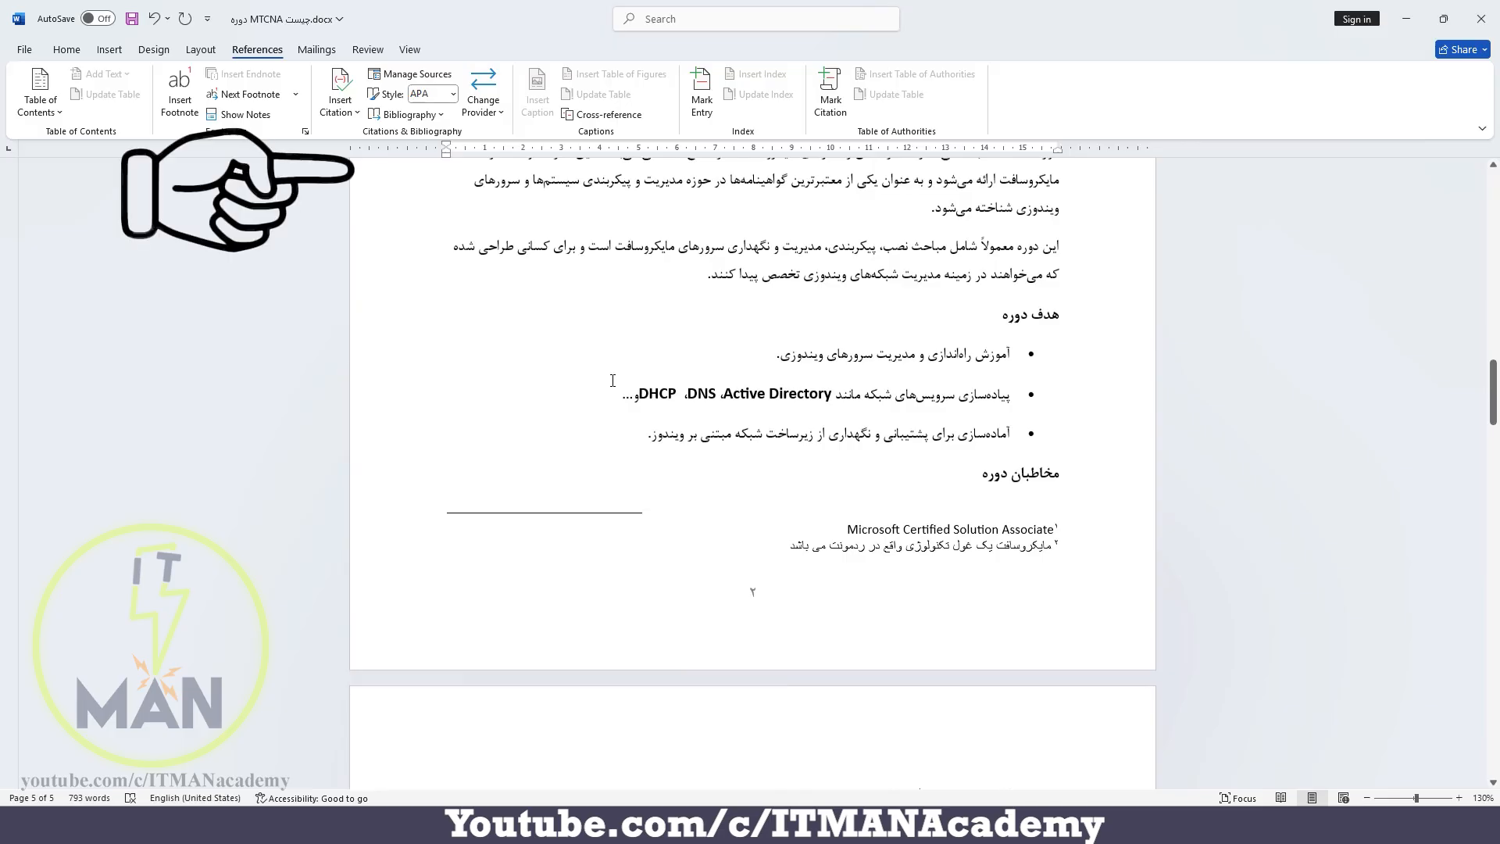
pyautogui.scroll(4, 909, 537)
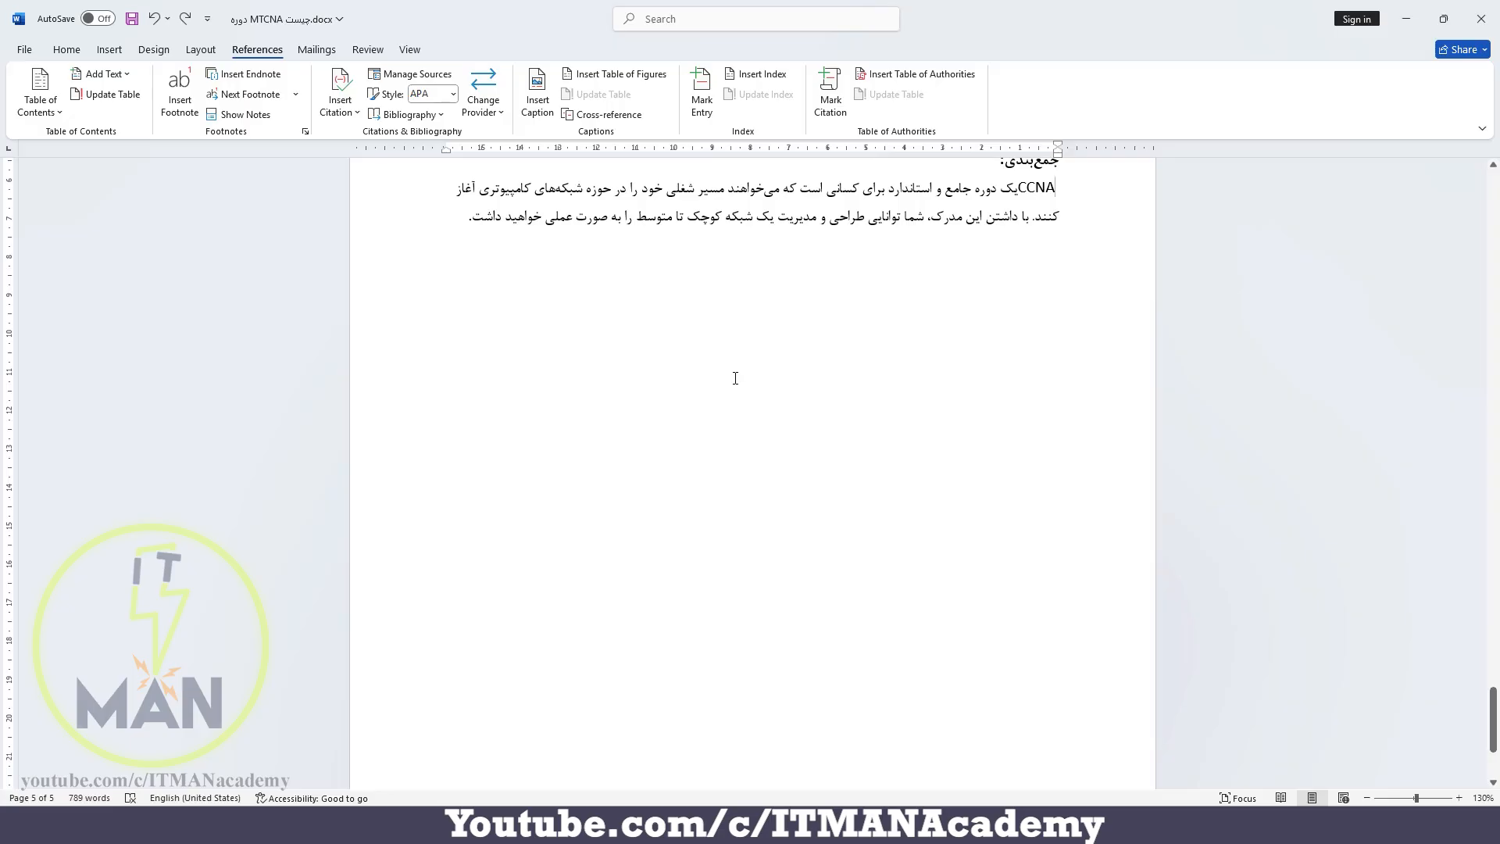
# Convert all footnotes to endnotes, check the notes at the end of the document, and undo the conversion
pyautogui.scroll(20, 735, 378)
pyautogui.scroll(15, 735, 382)
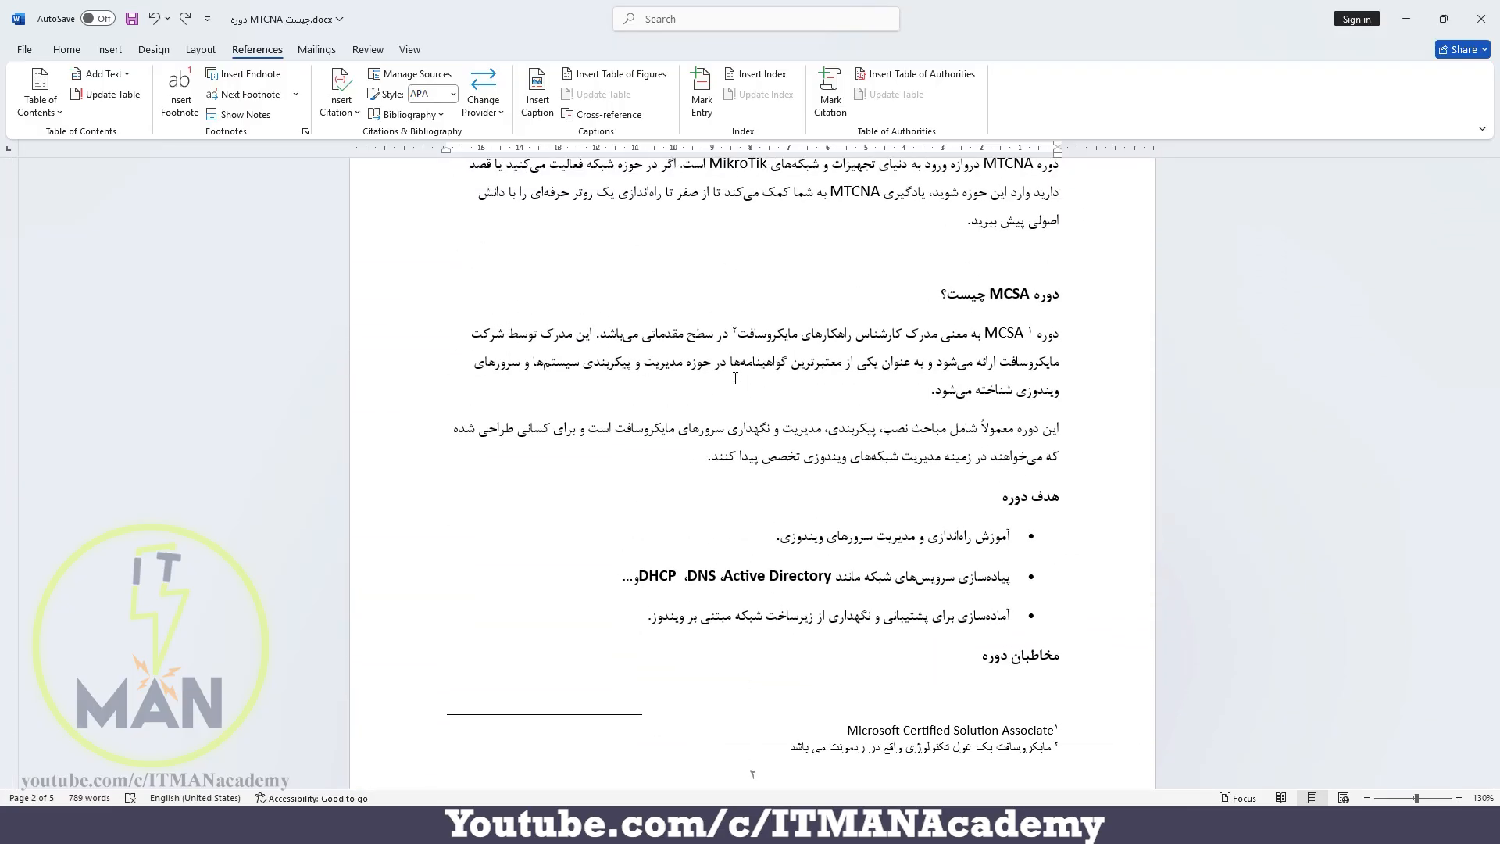
pyautogui.click(306, 132)
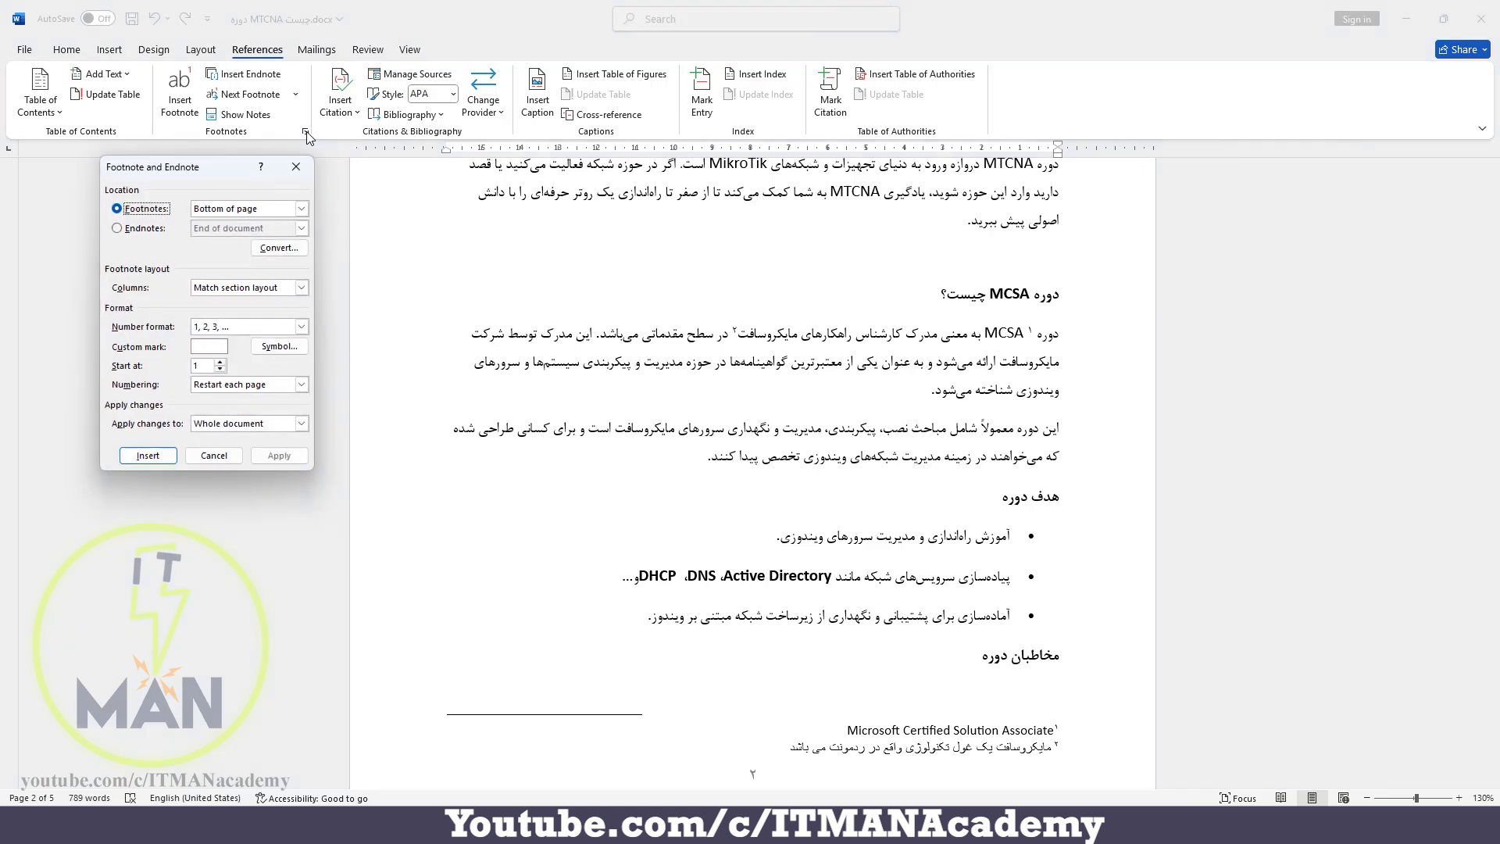
pyautogui.click(288, 248)
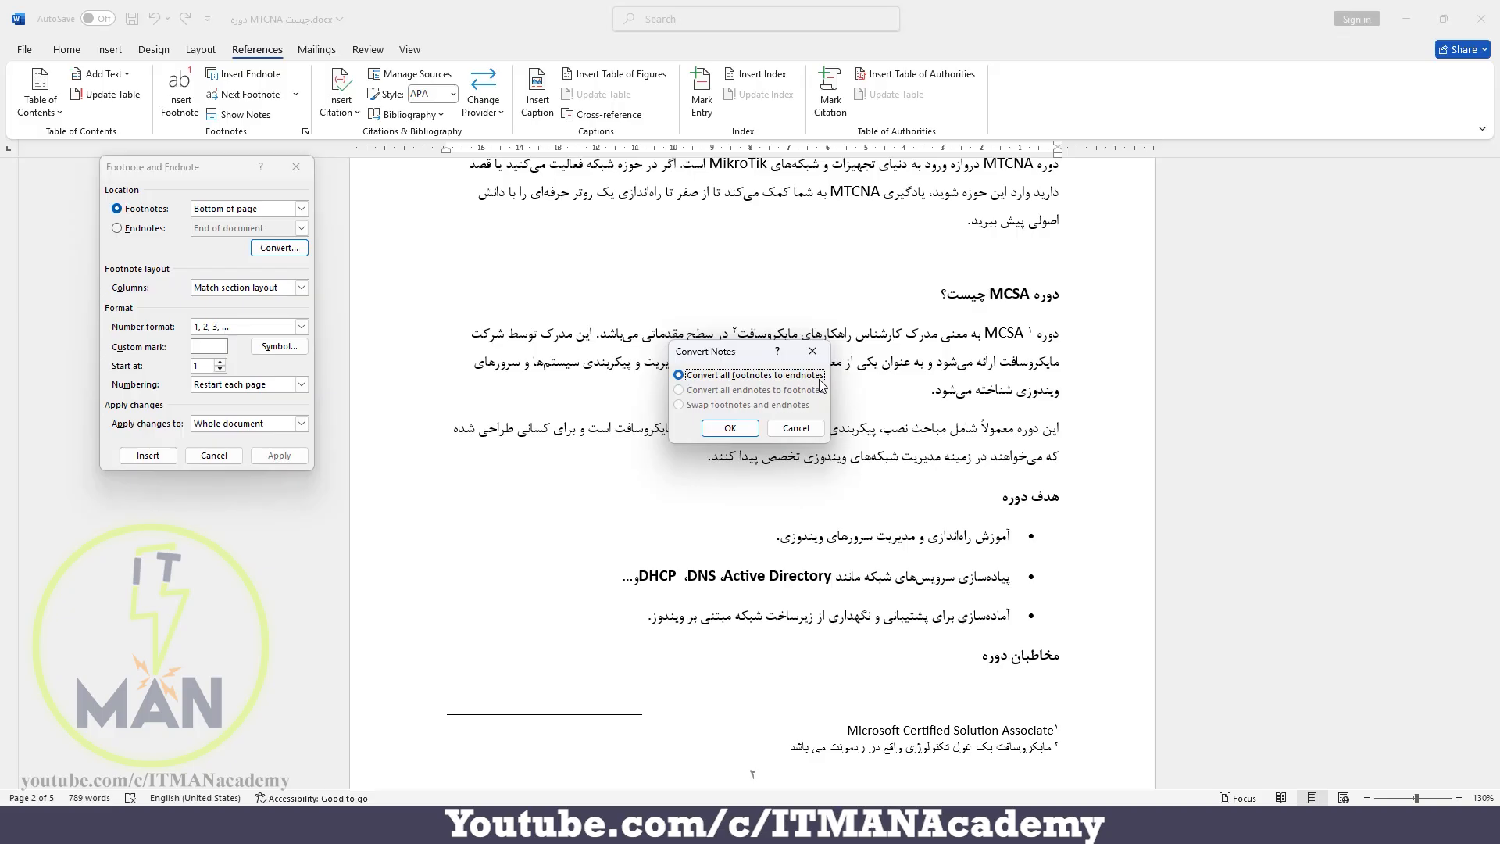
pyautogui.click(738, 429)
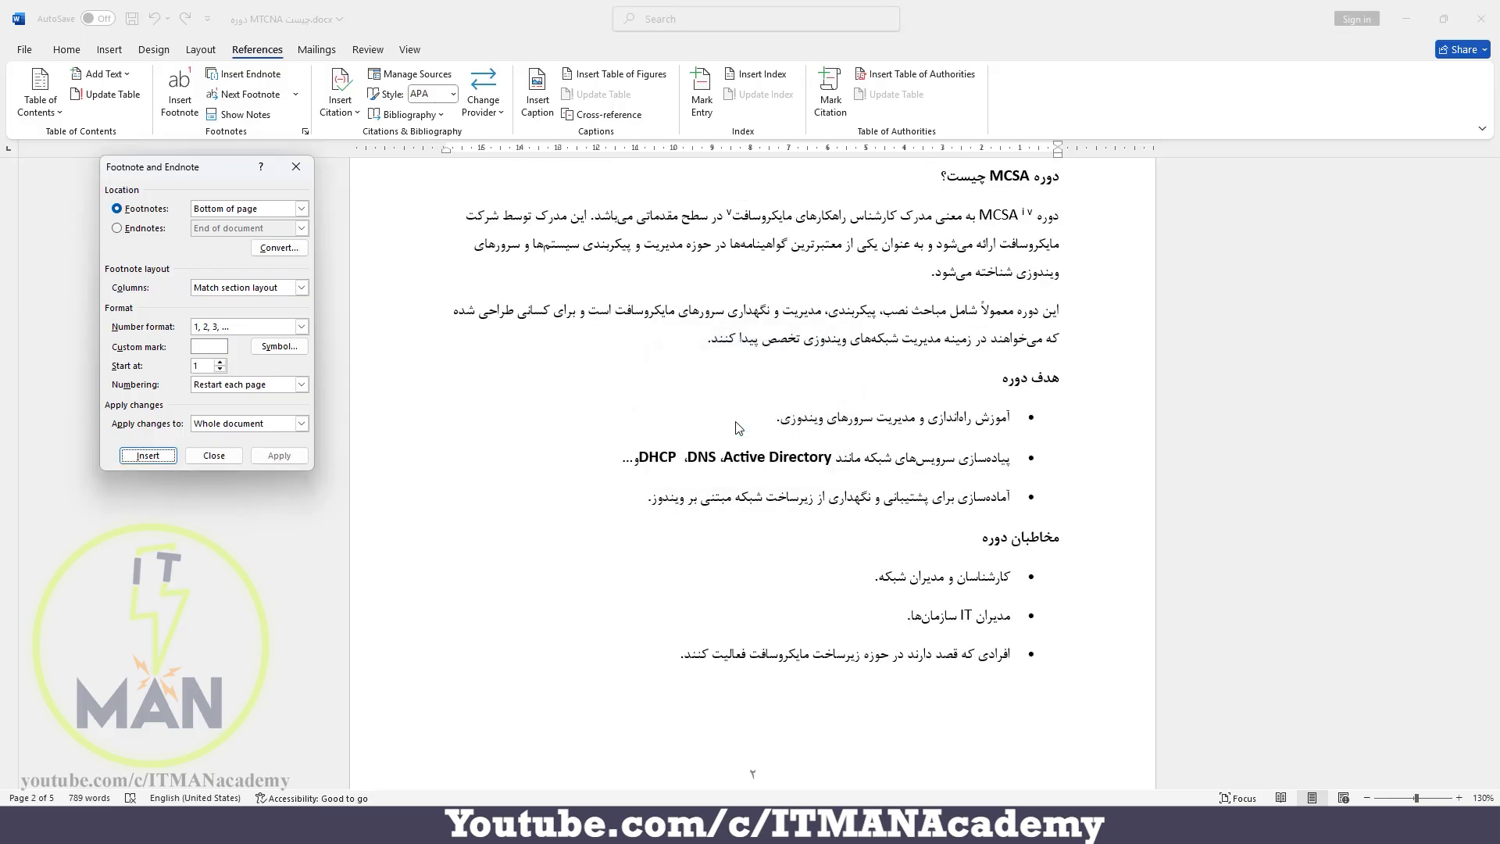
pyautogui.click(309, 165)
pyautogui.moveTo(1492, 373); pyautogui.dragTo(1495, 708)
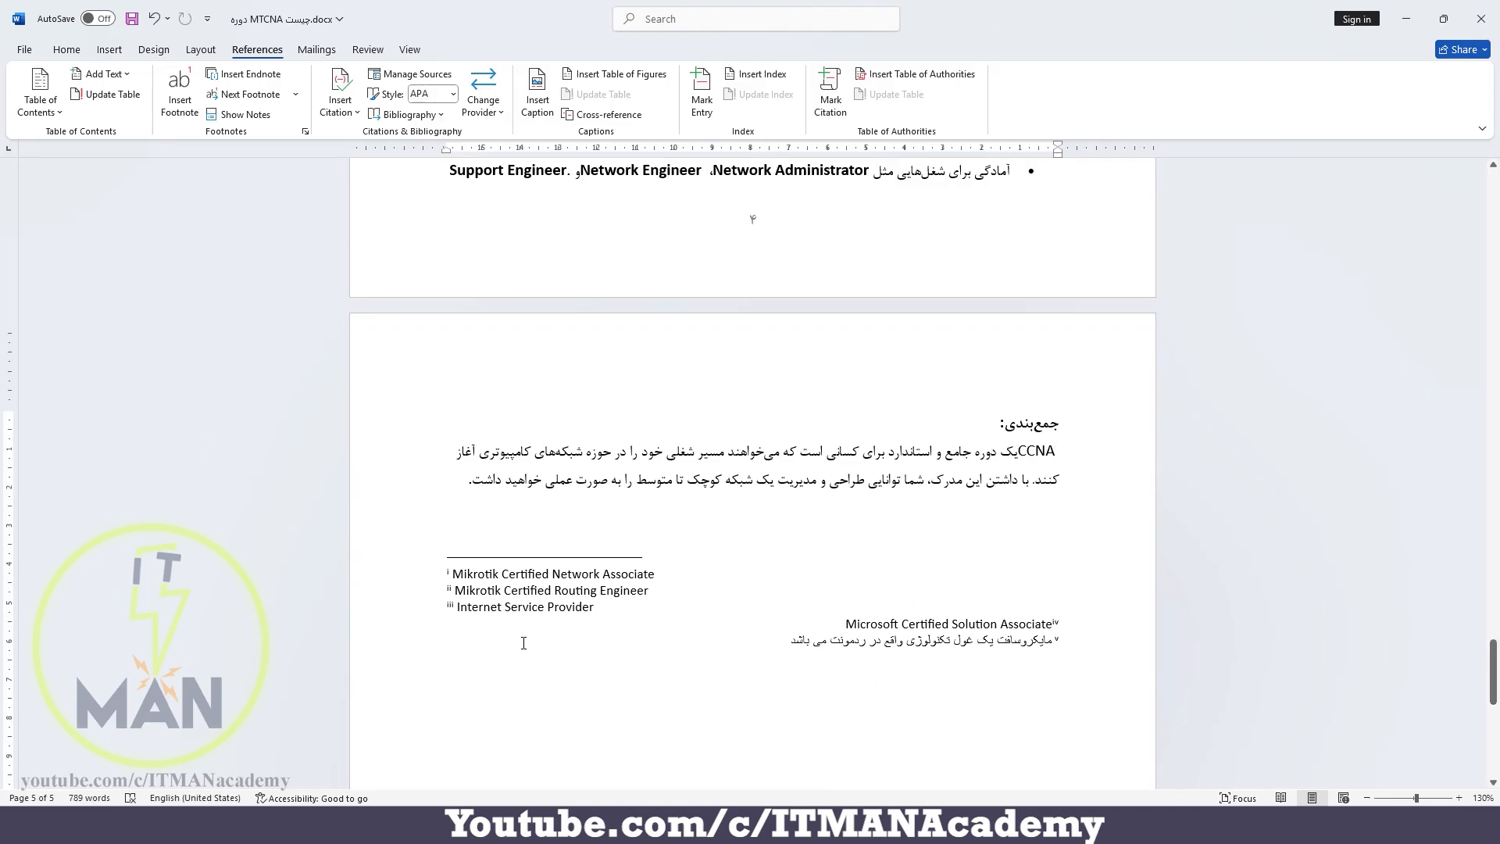
pyautogui.hotkey('ctrl', 'z')
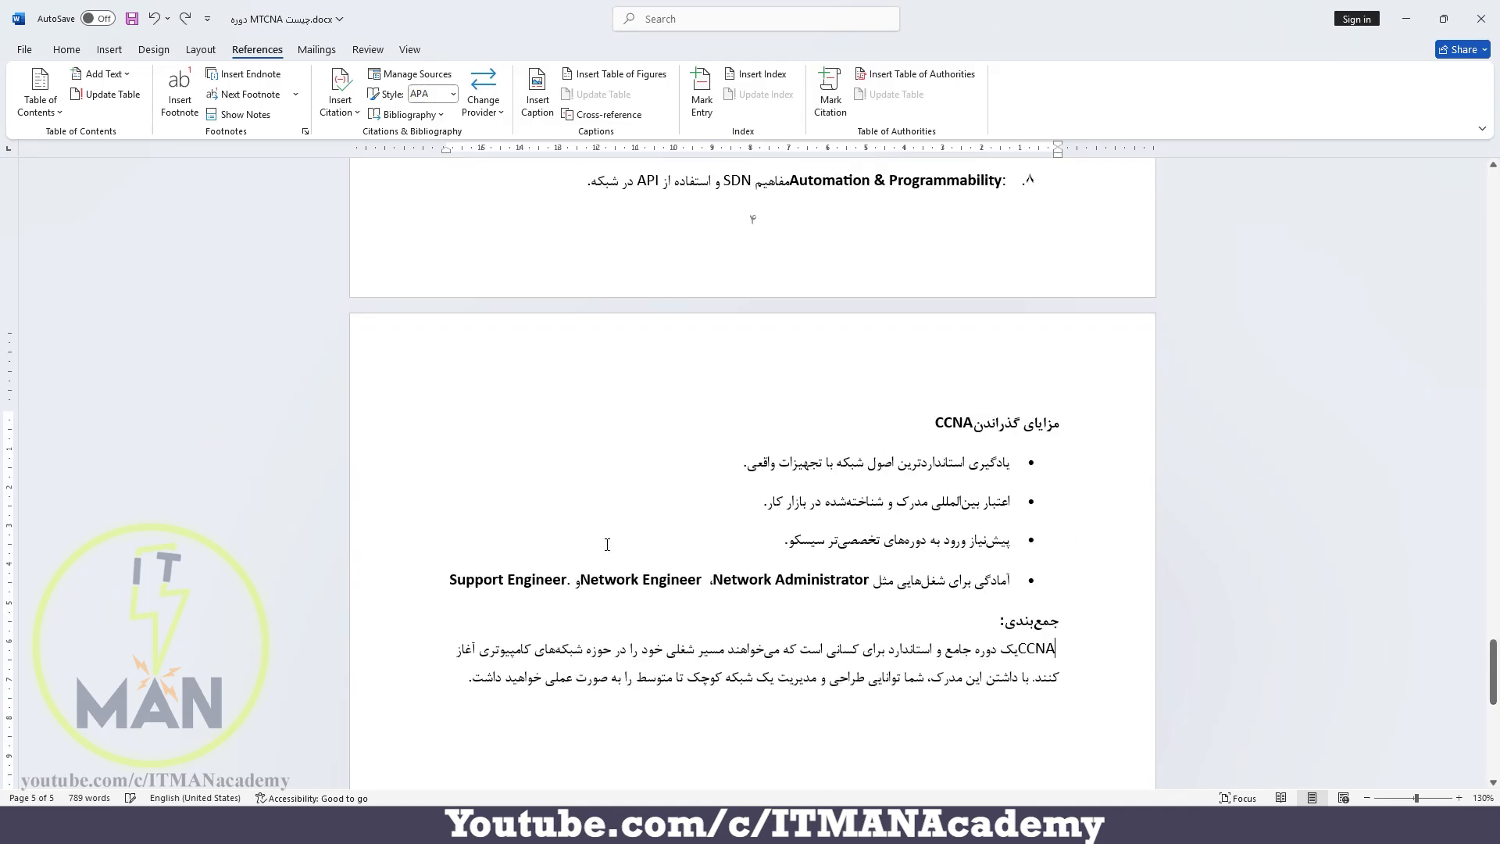
pyautogui.moveTo(1494, 670); pyautogui.dragTo(1479, 383)
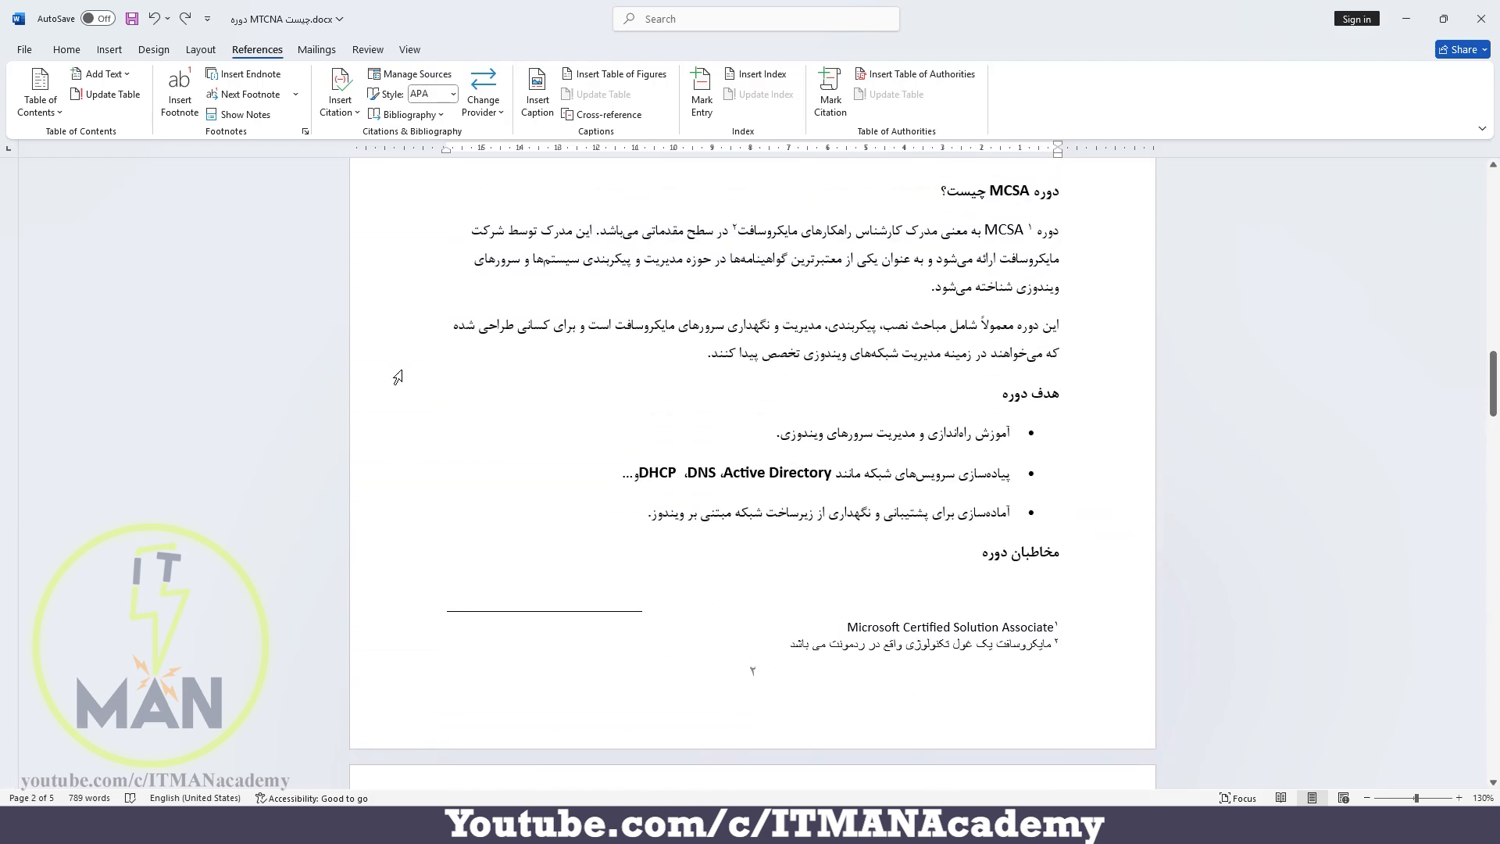
# Apply a 3 column footnote layout to the whole document, check the footnotes on pages 2 and 1, and undo the layout change
pyautogui.click(305, 132)
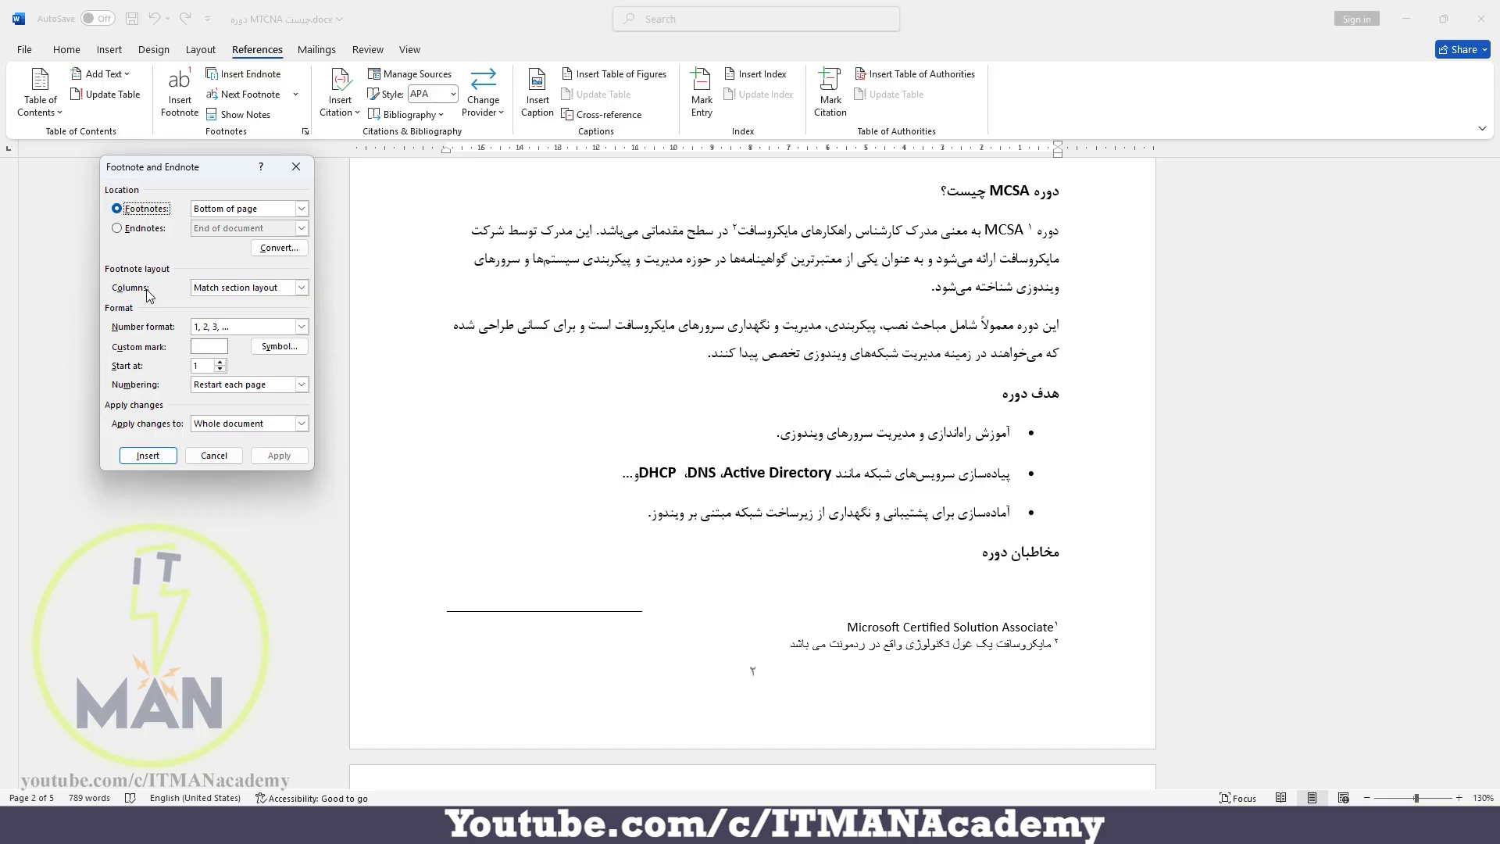
pyautogui.click(234, 289)
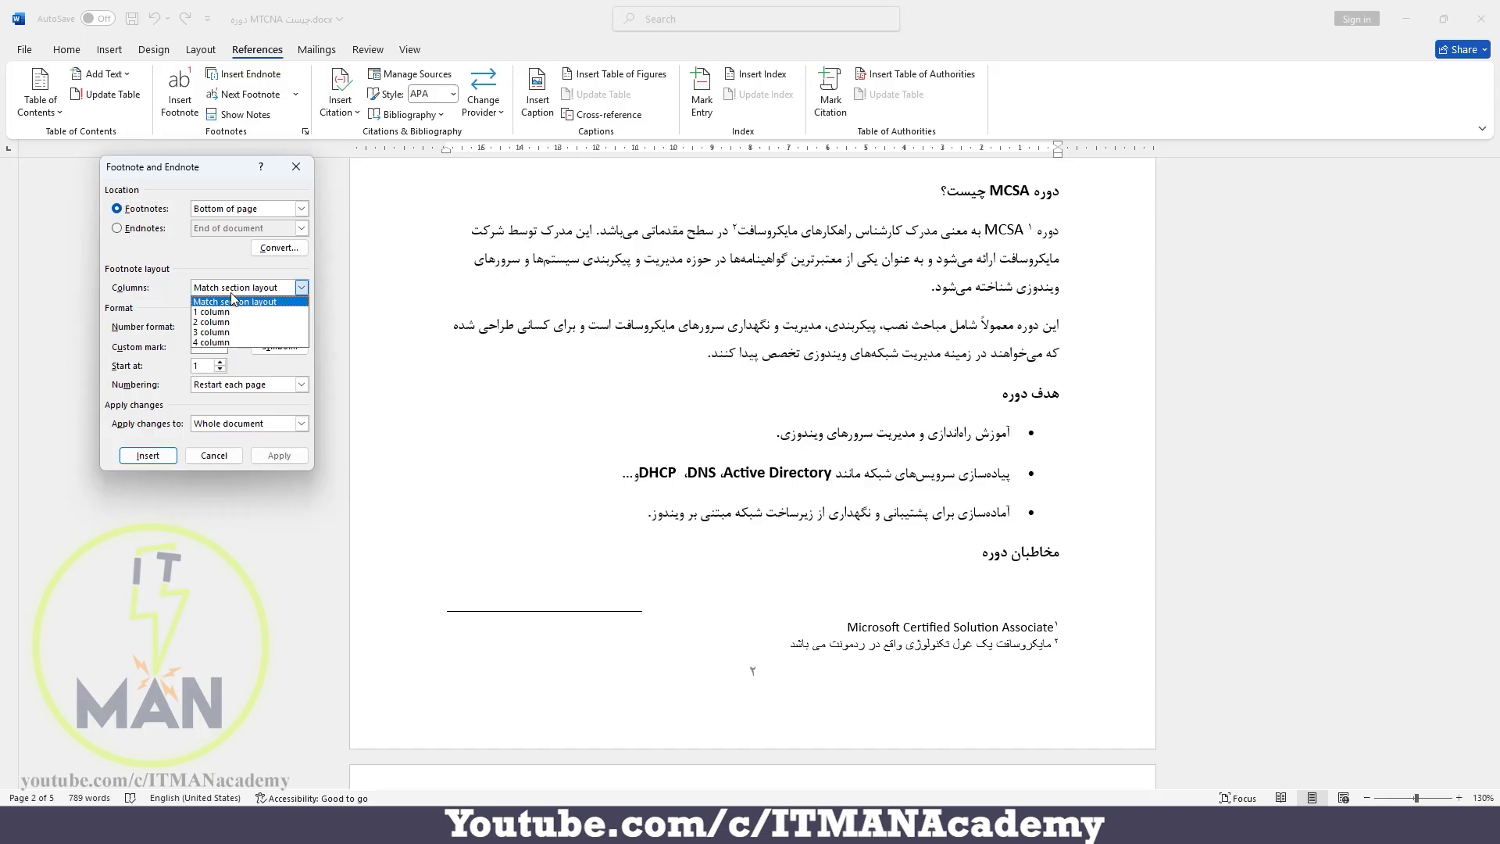
pyautogui.click(241, 336)
pyautogui.click(279, 456)
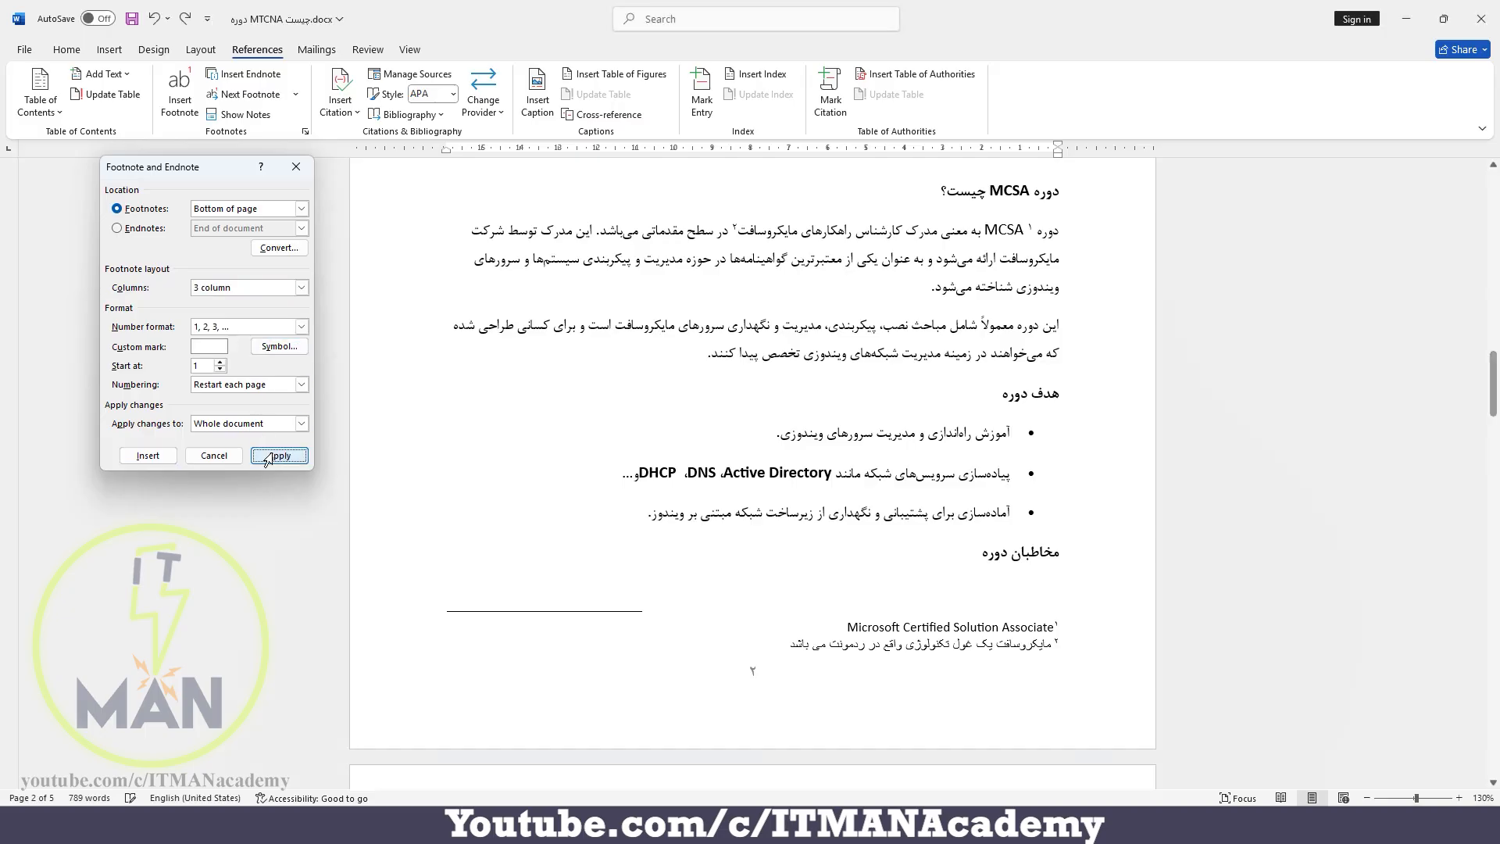
pyautogui.scroll(20, 711, 370)
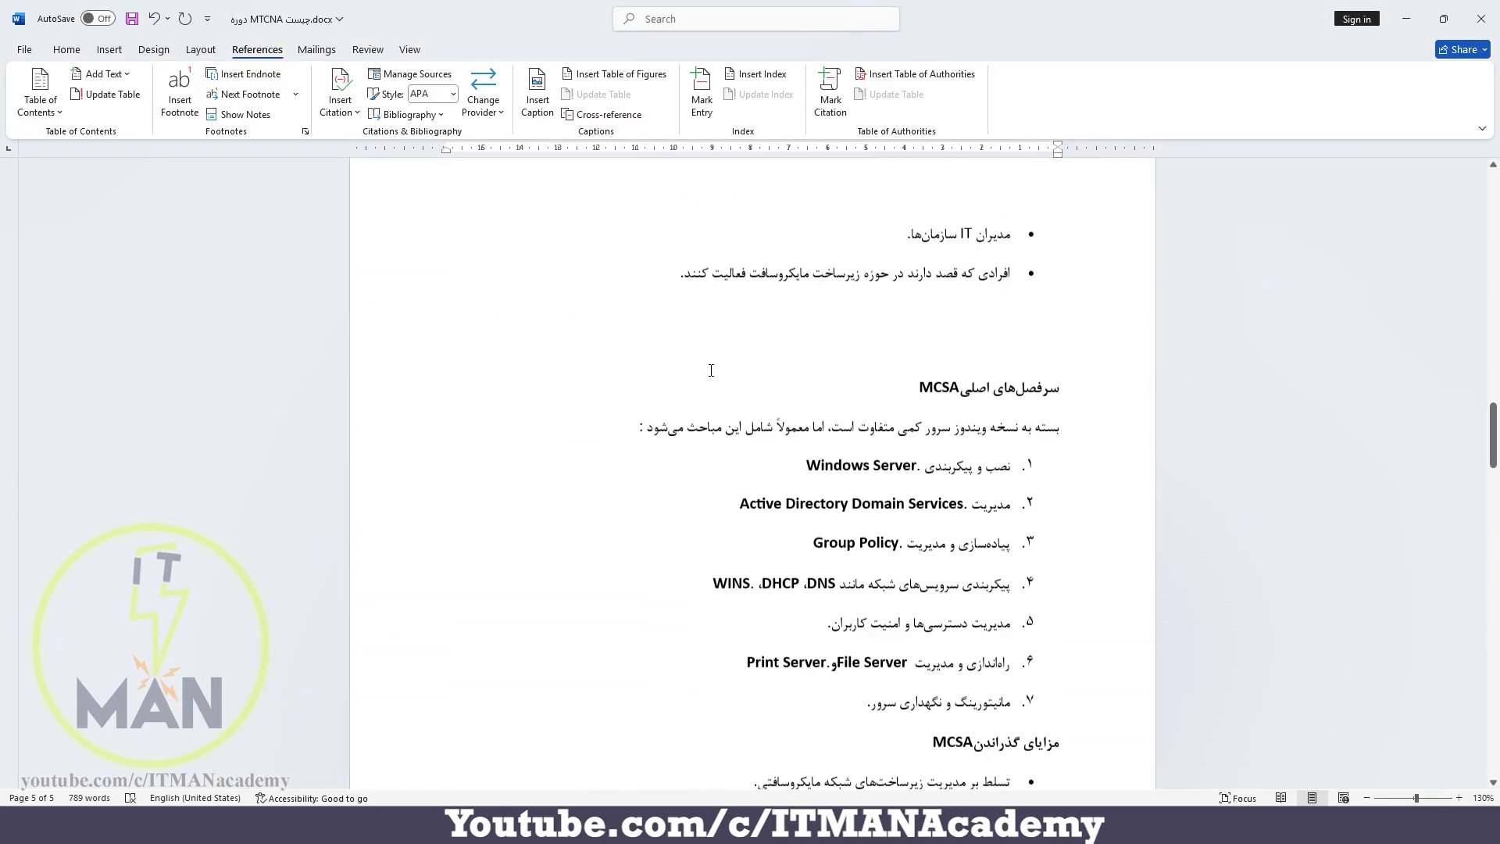
pyautogui.scroll(1, 711, 370)
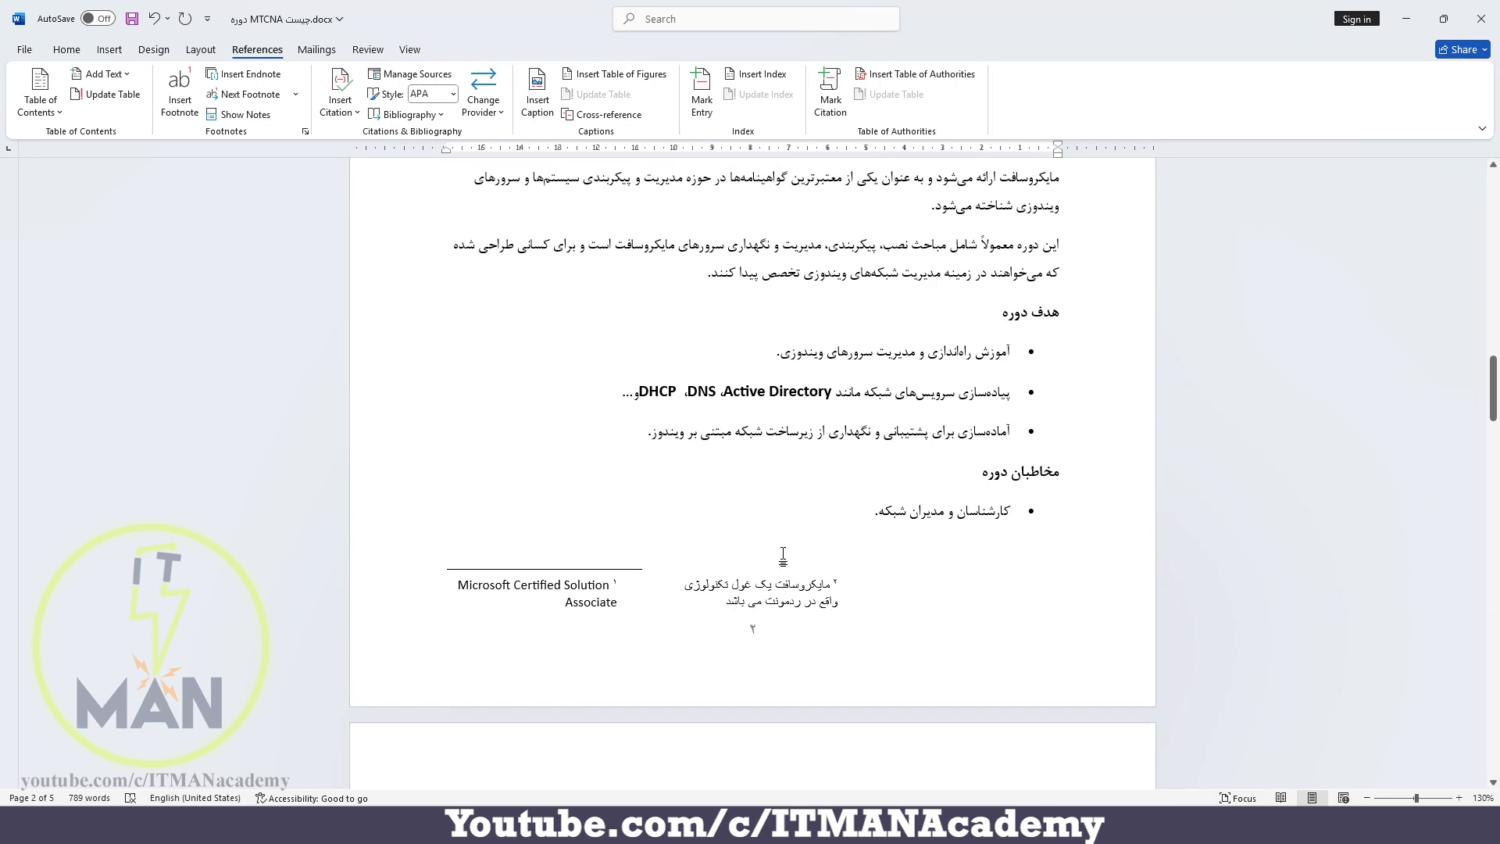
pyautogui.scroll(15, 783, 555)
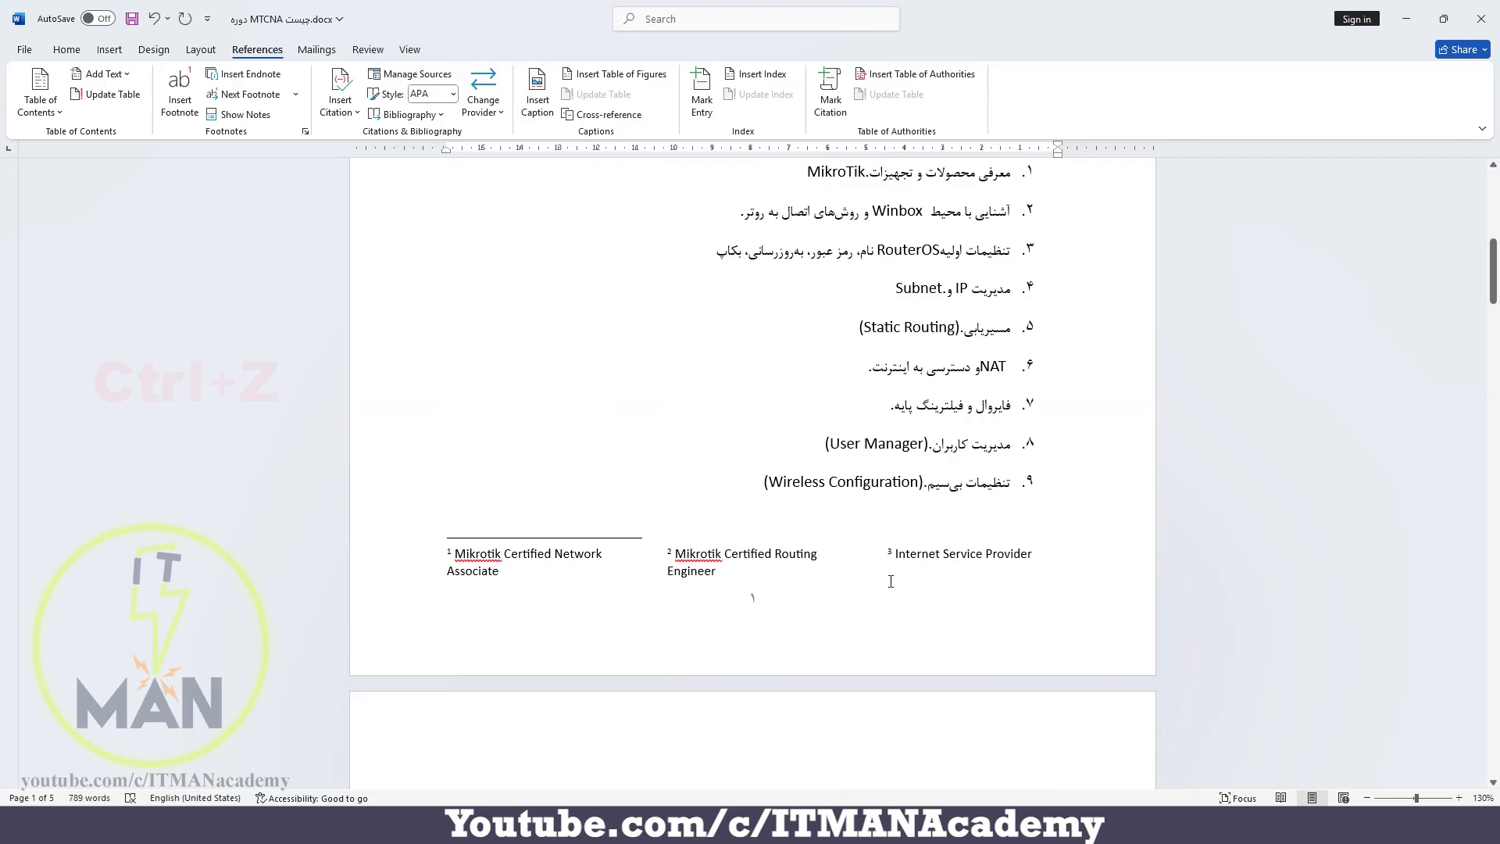
pyautogui.hotkey('ctrl', 'z')
pyautogui.scroll(20, 890, 583)
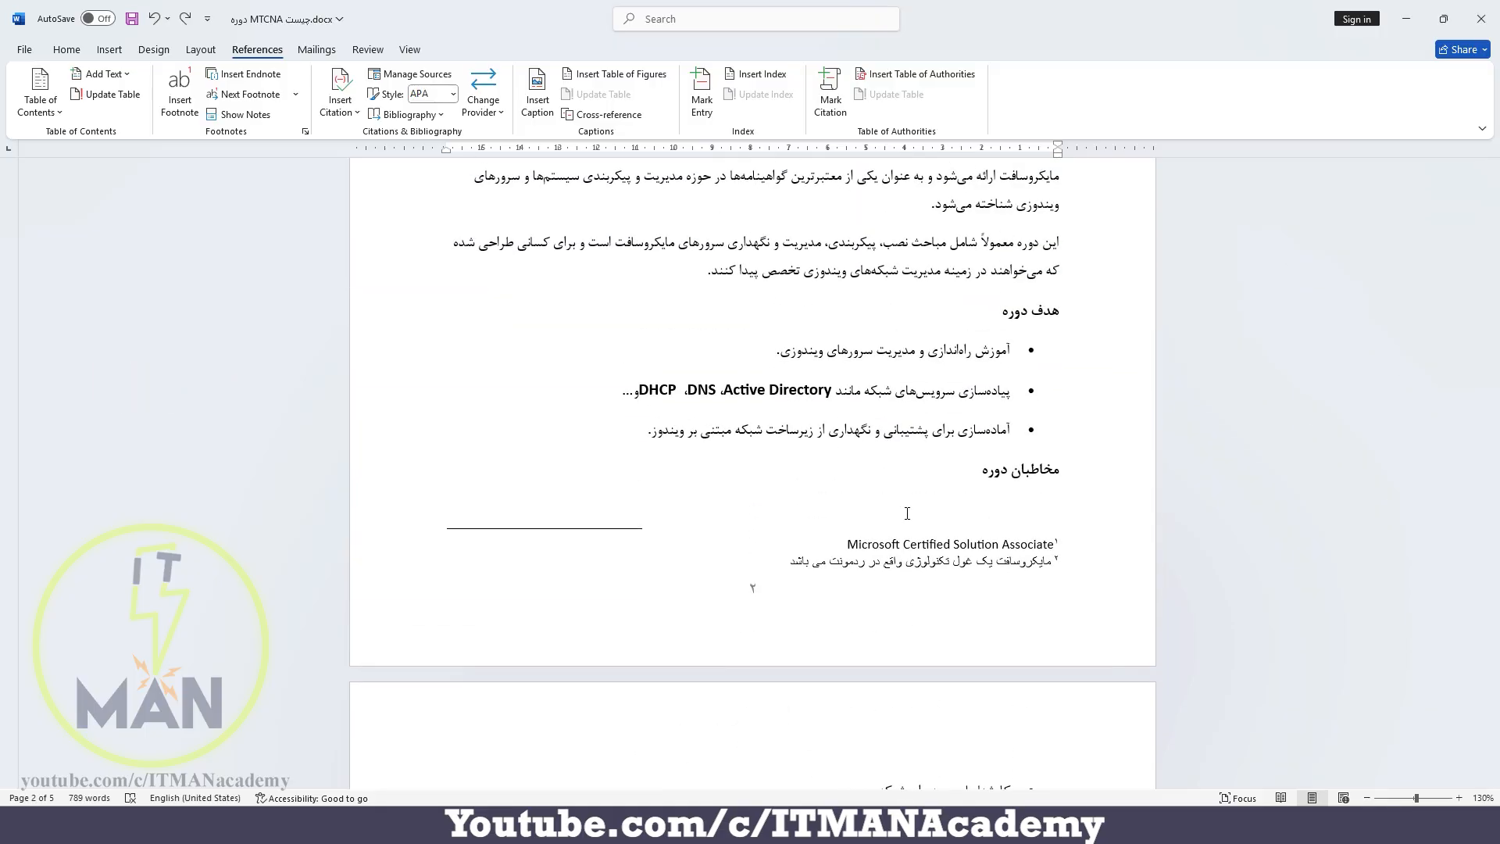
# Look at the footnote number formats and the symbols available for a custom mark without choosing any
pyautogui.click(305, 133)
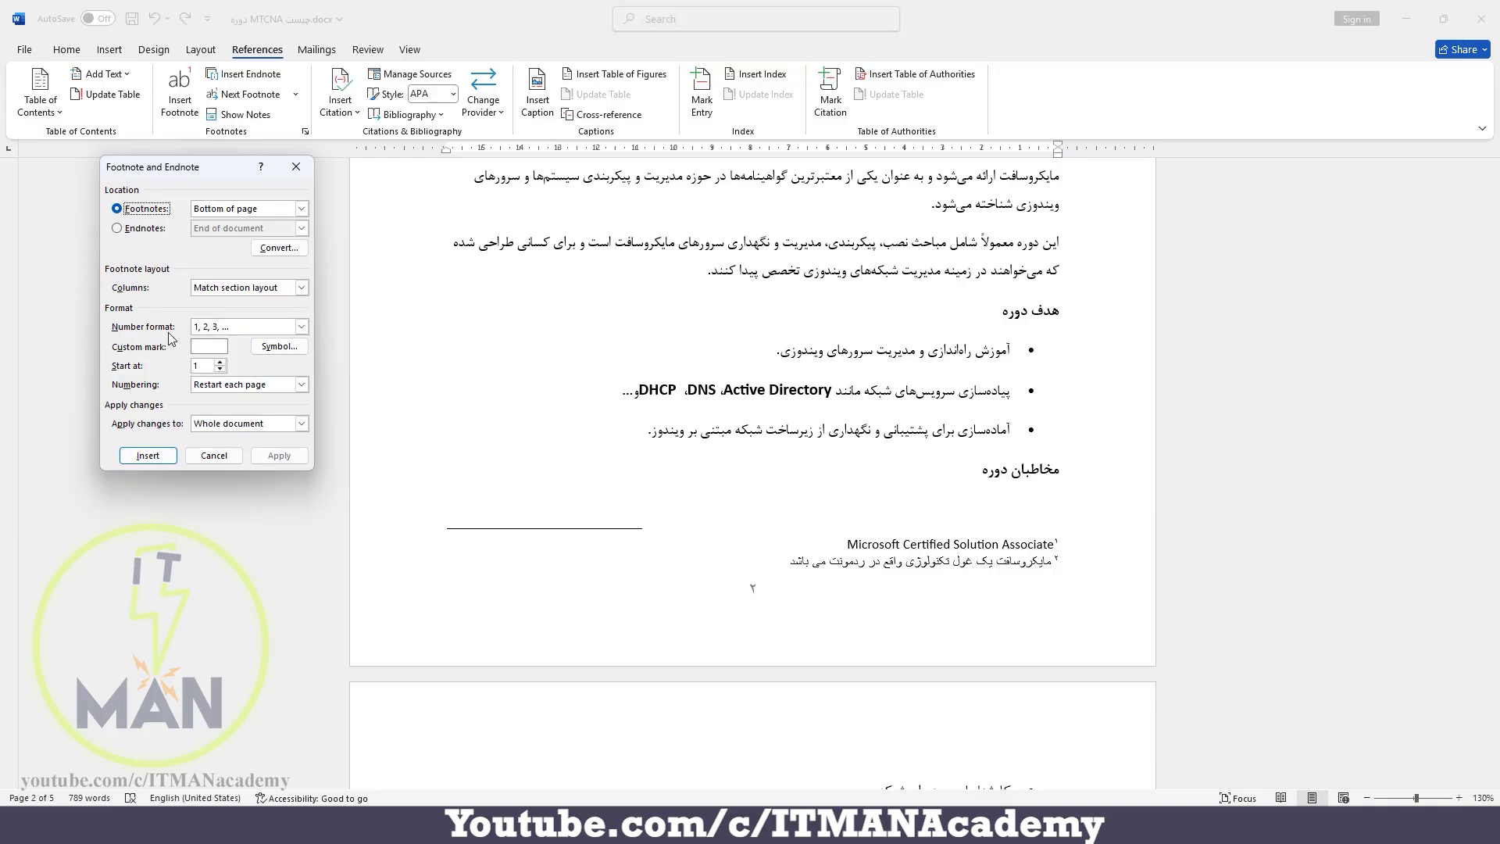
pyautogui.click(301, 326)
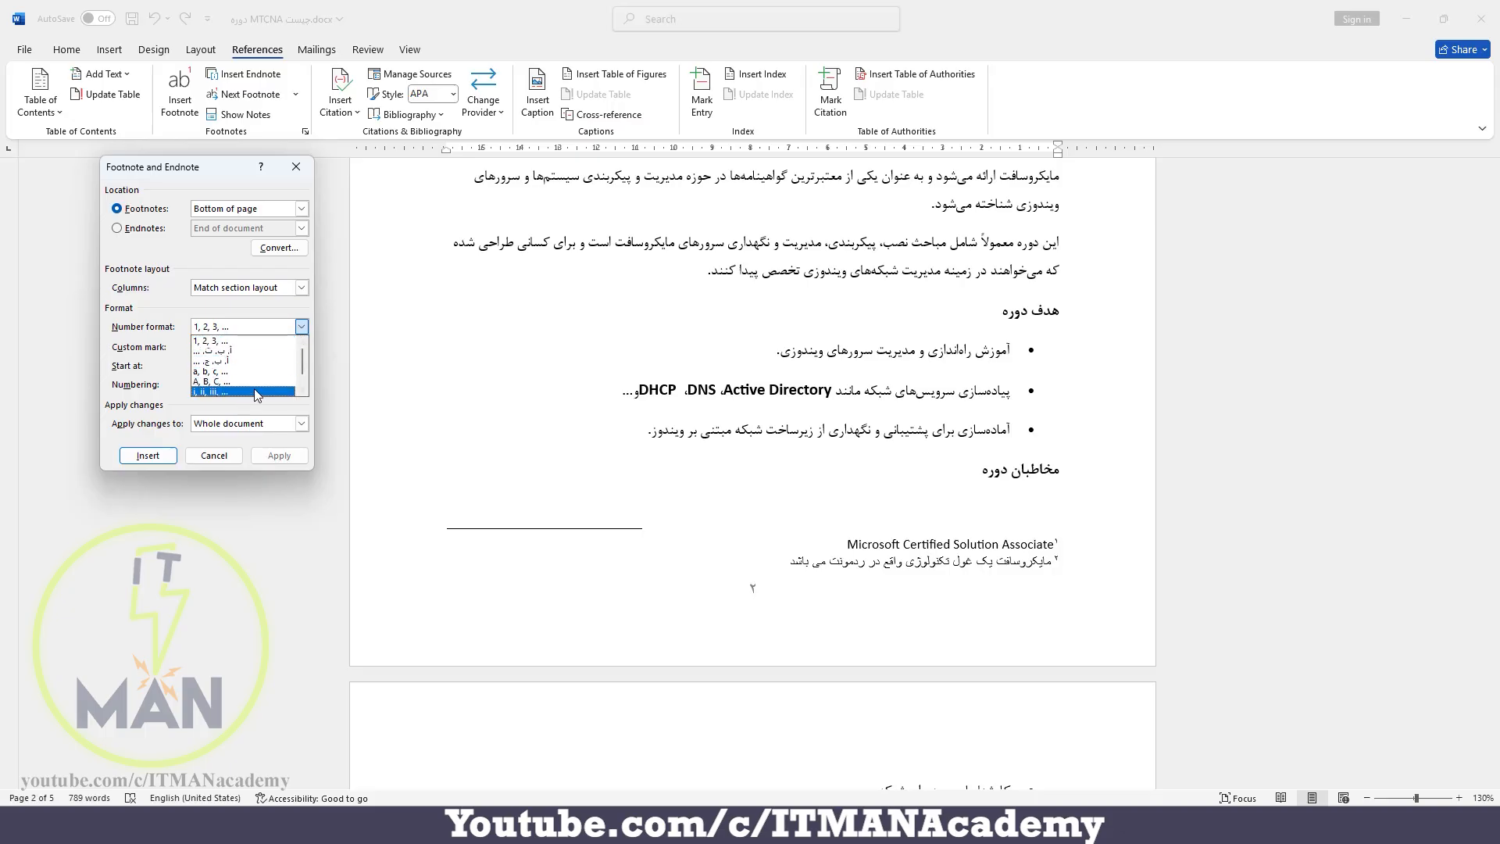
pyautogui.click(297, 307)
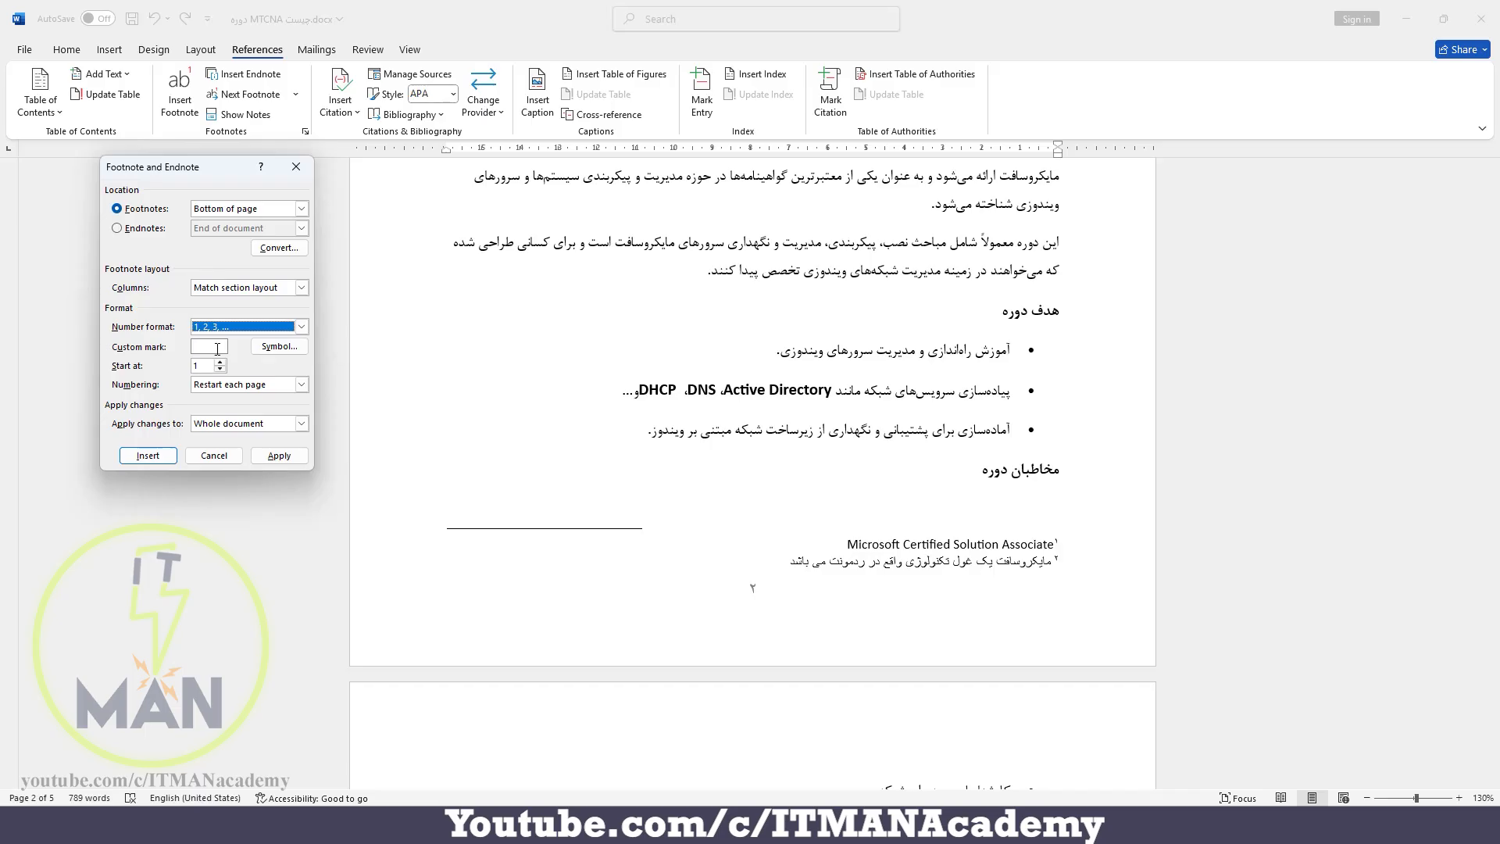
pyautogui.click(279, 347)
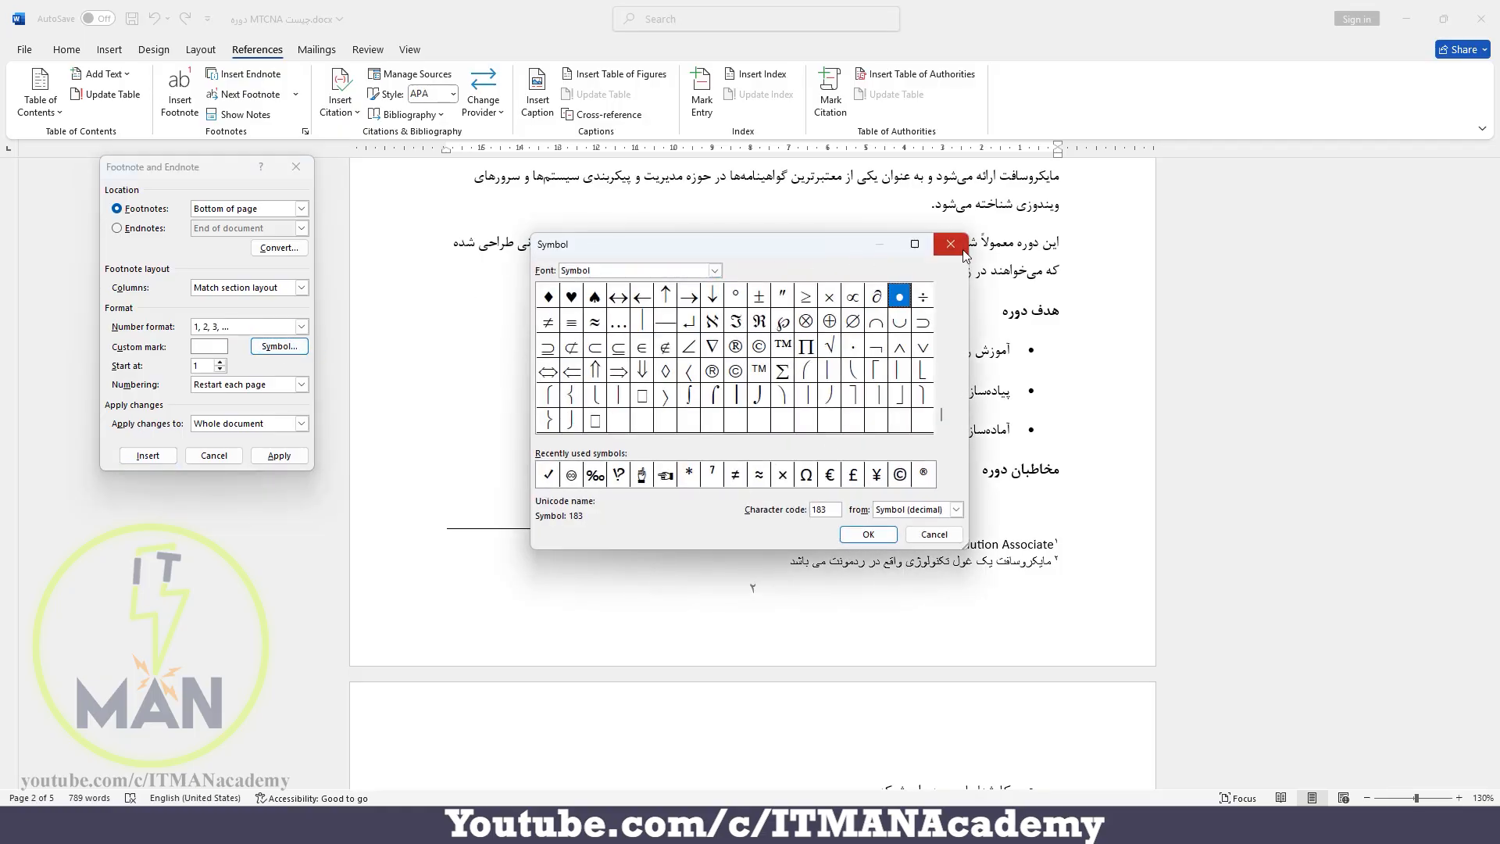
pyautogui.click(950, 244)
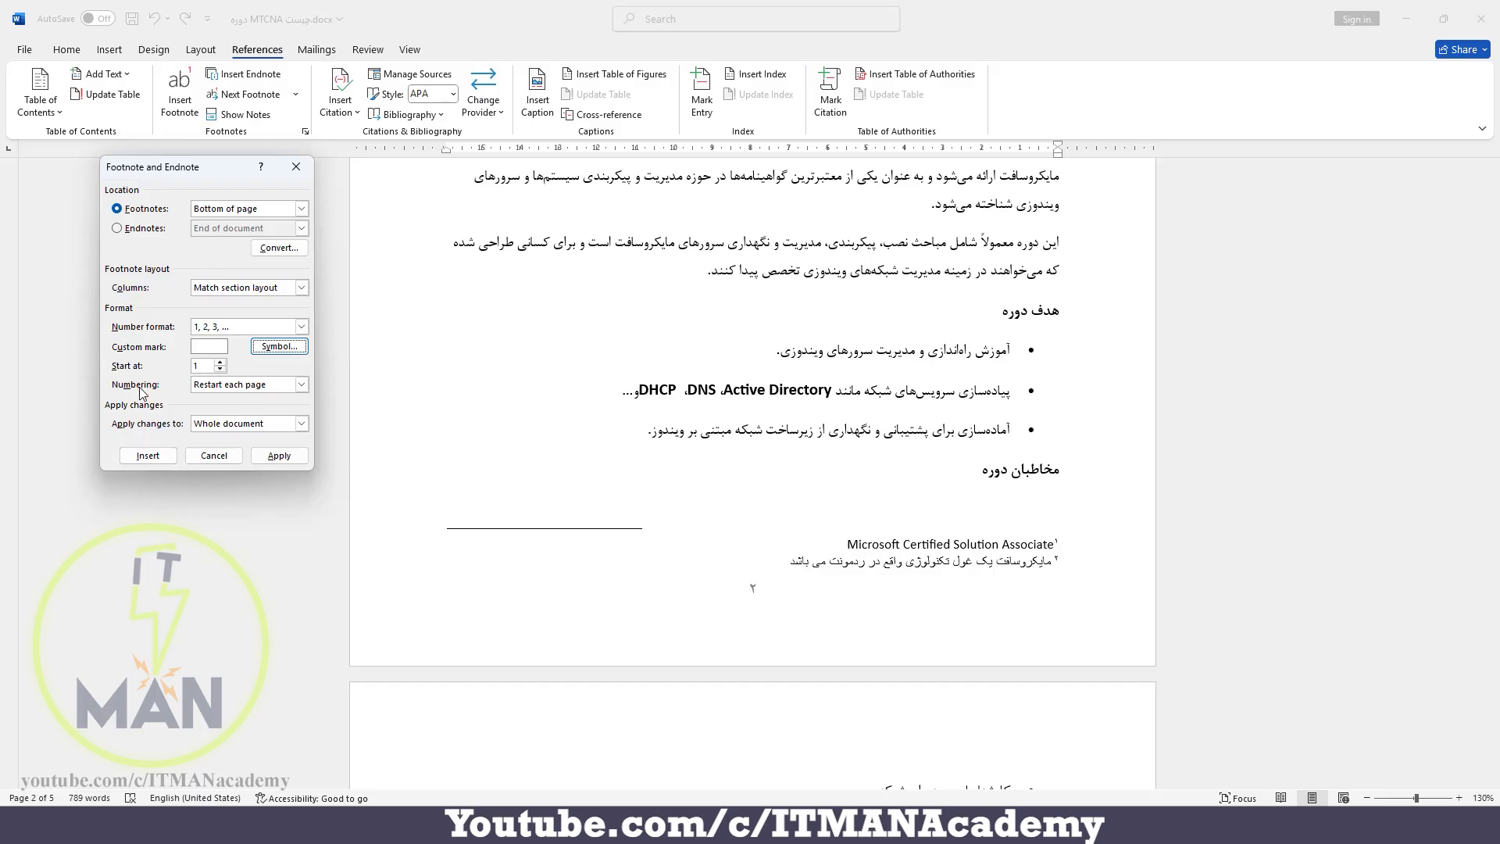
# Look at the footnote numbering choices, close the settings without applying changes, and return to the start of the document
pyautogui.click(256, 385)
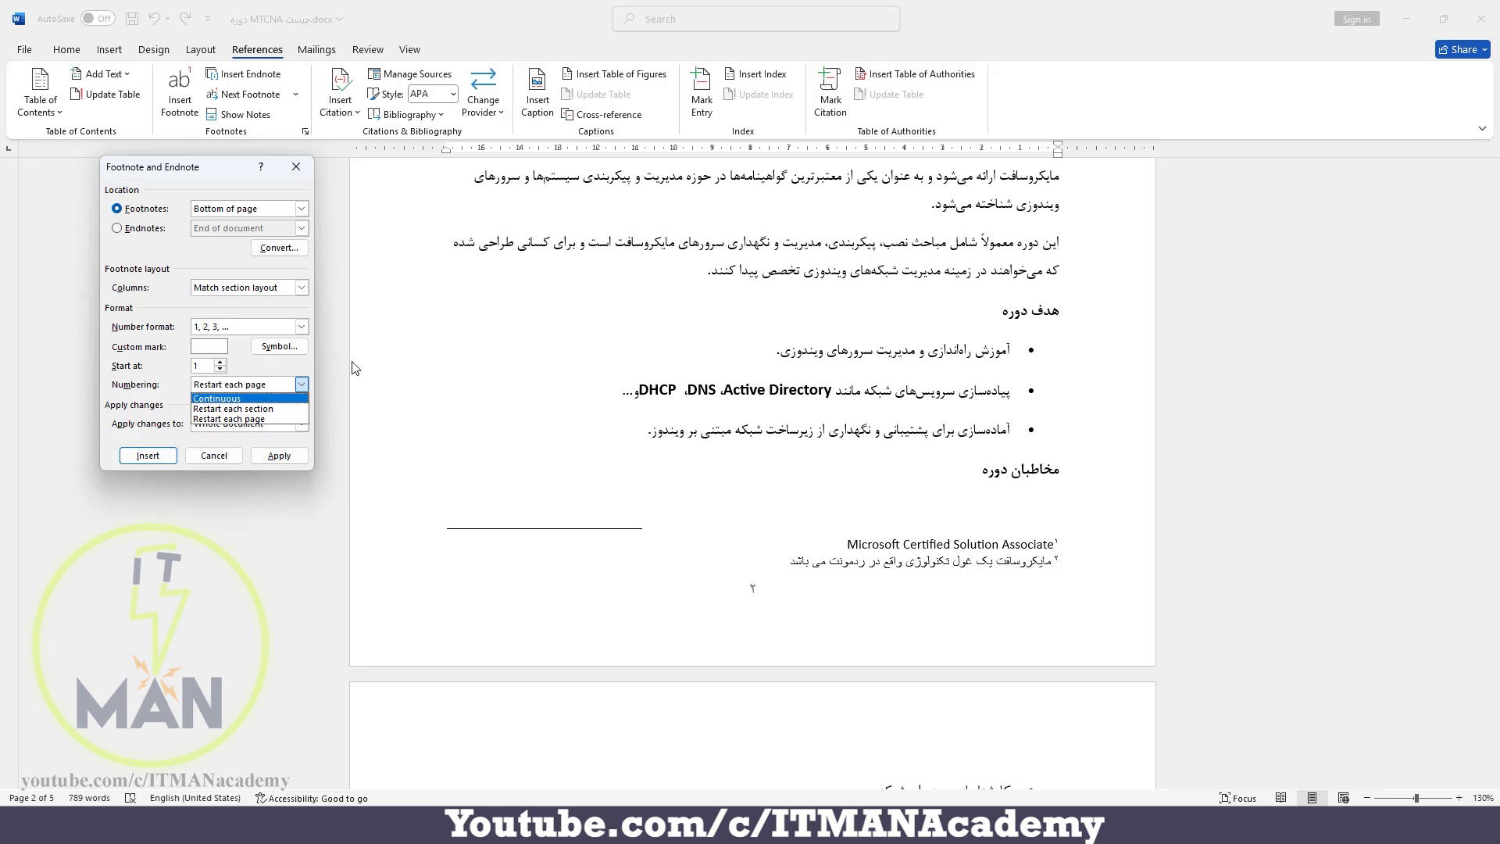
pyautogui.click(291, 364)
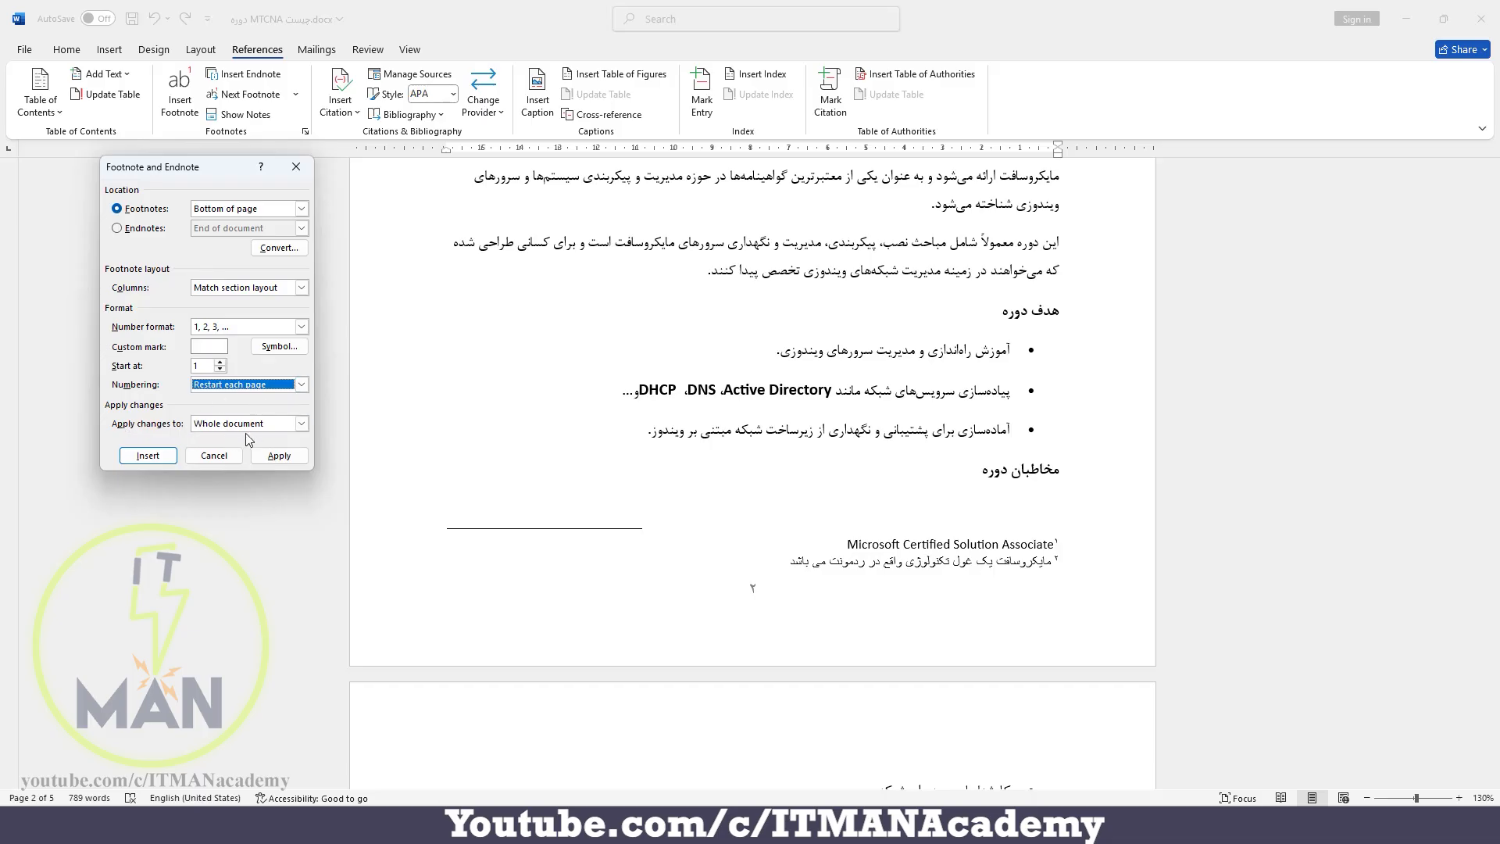
pyautogui.click(296, 166)
pyautogui.hotkey('ctrl', 'Home')
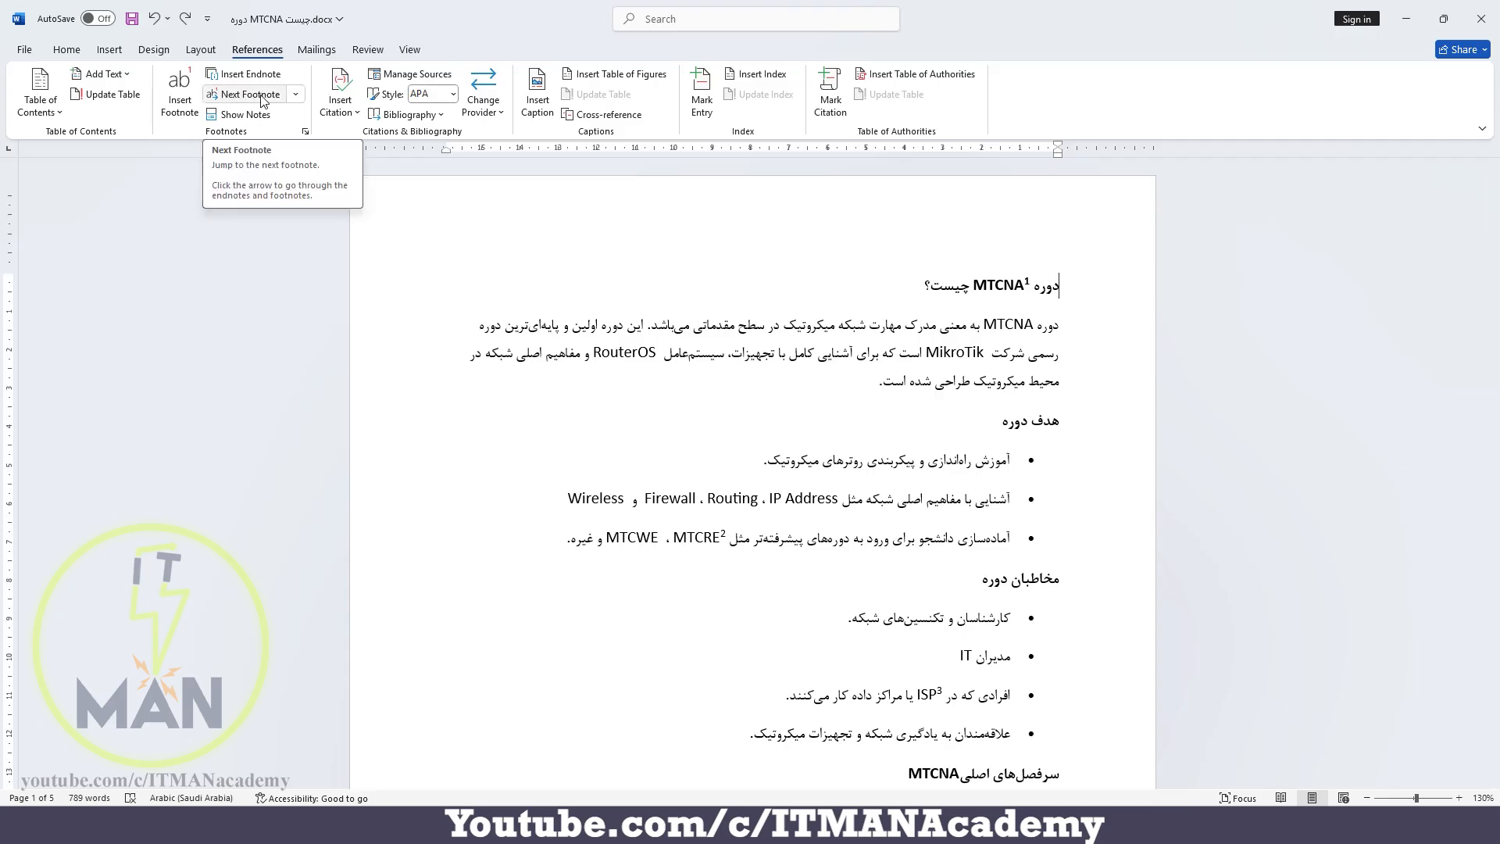
# Step forward through the footnote references from the MTCNA title to the first MCSA footnote on page 2
pyautogui.click(262, 97)
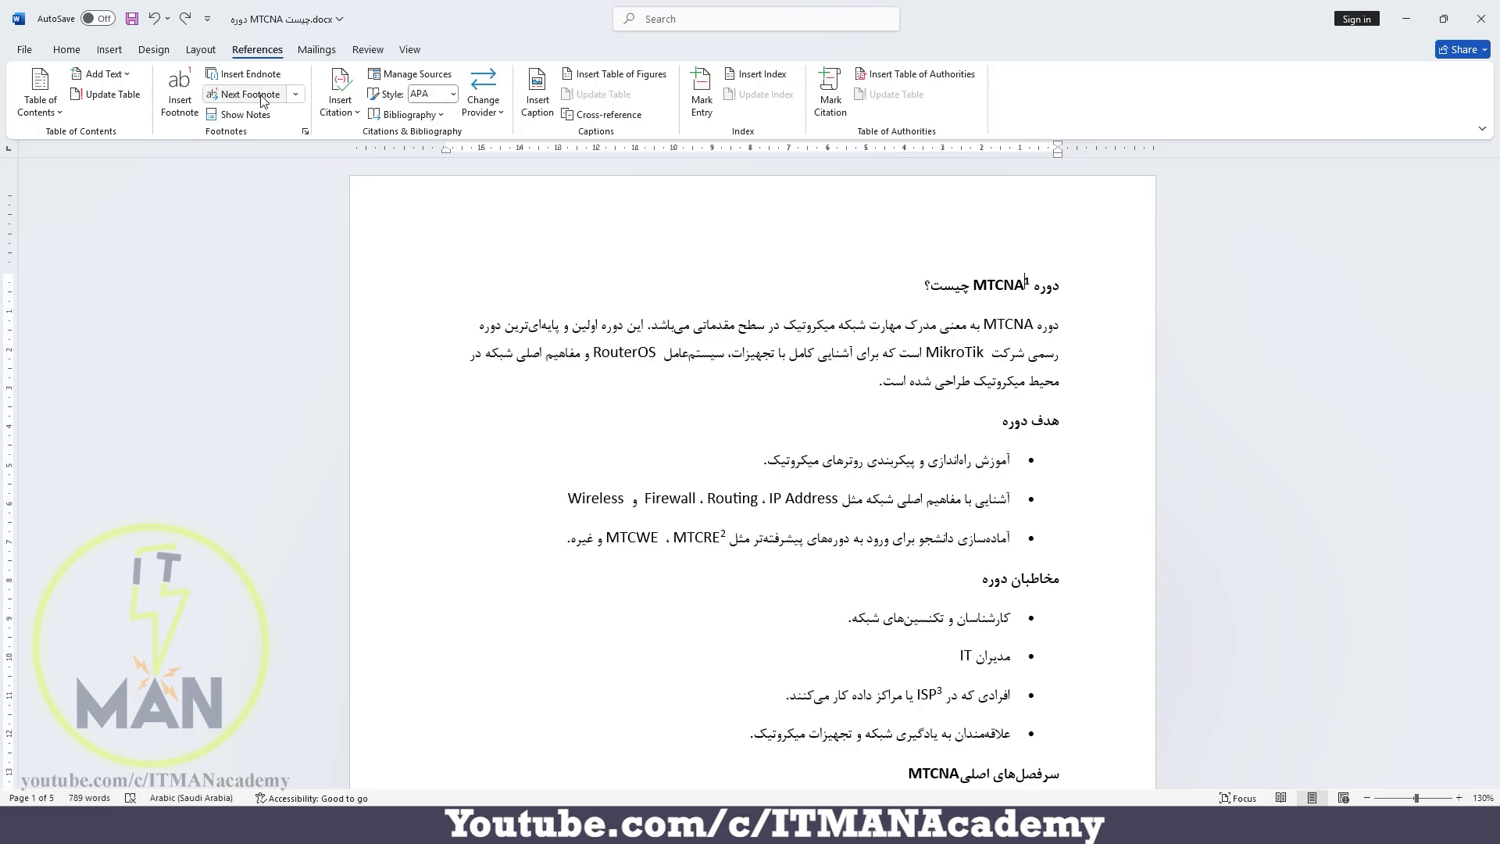
pyautogui.click(262, 97)
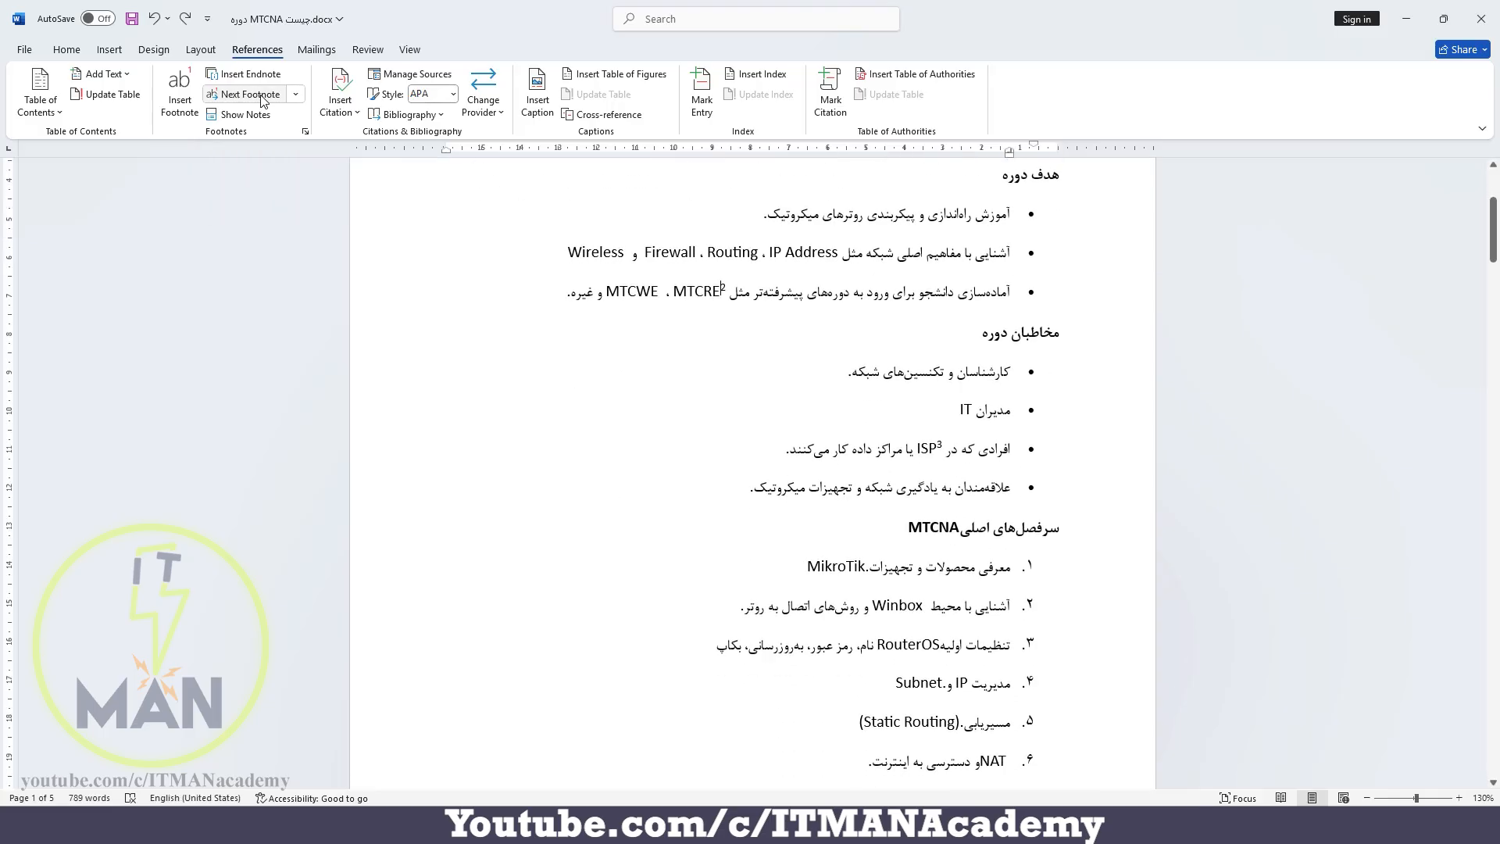
pyautogui.click(262, 97)
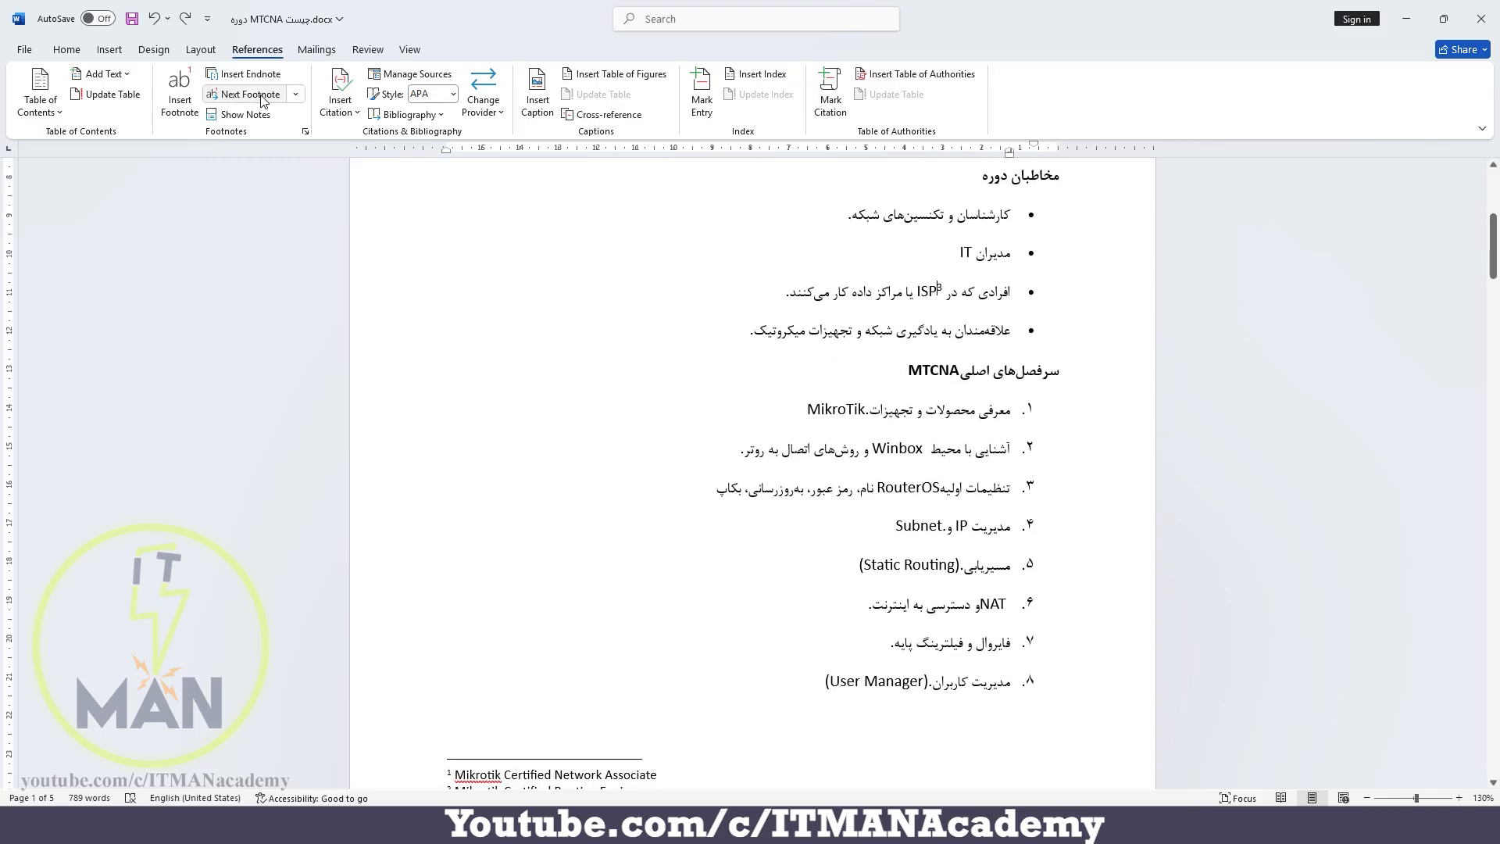
pyautogui.click(296, 94)
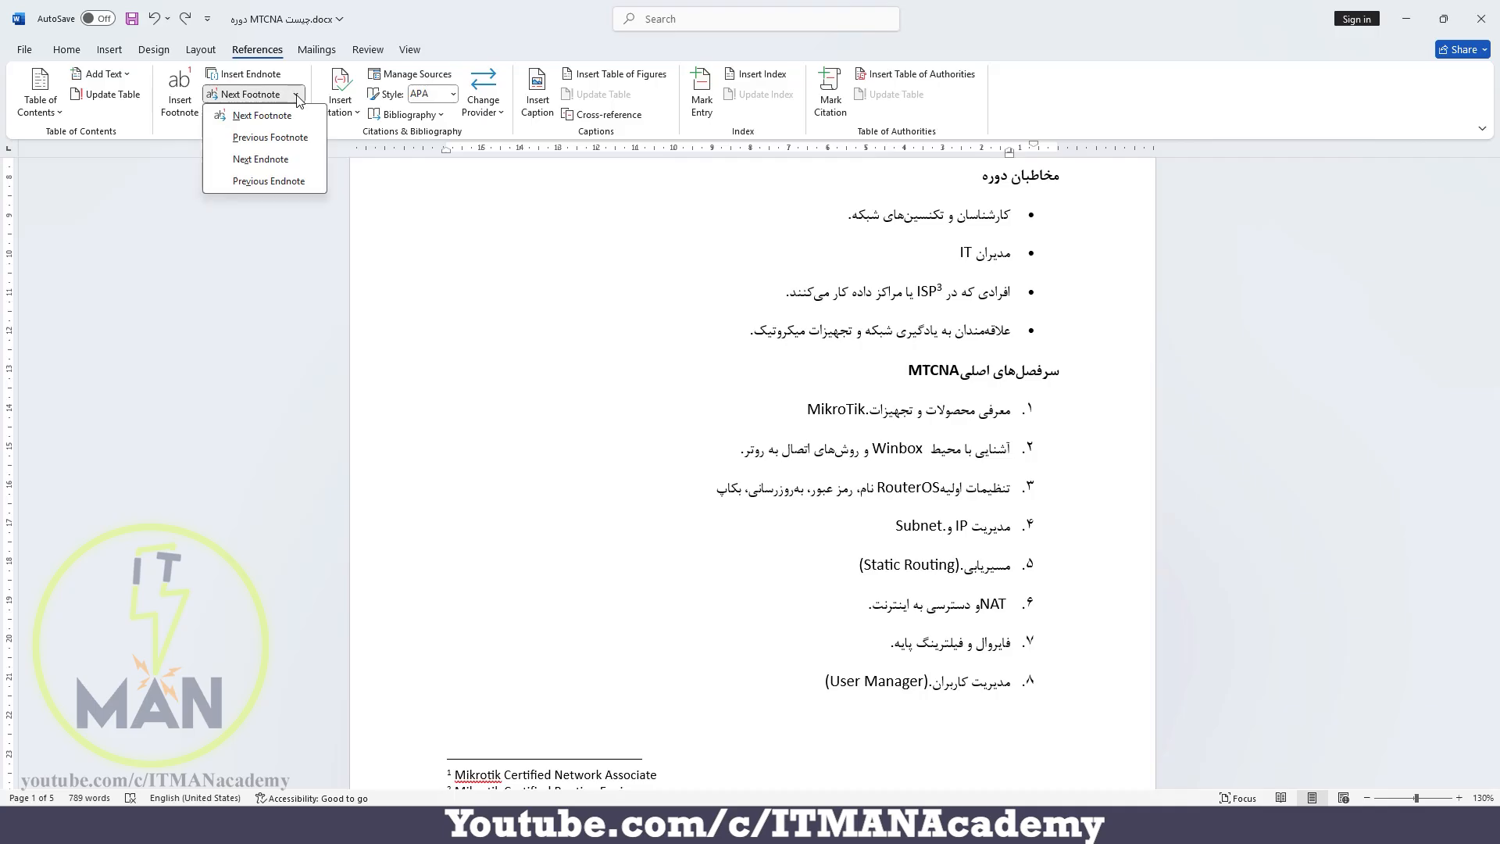
pyautogui.click(263, 117)
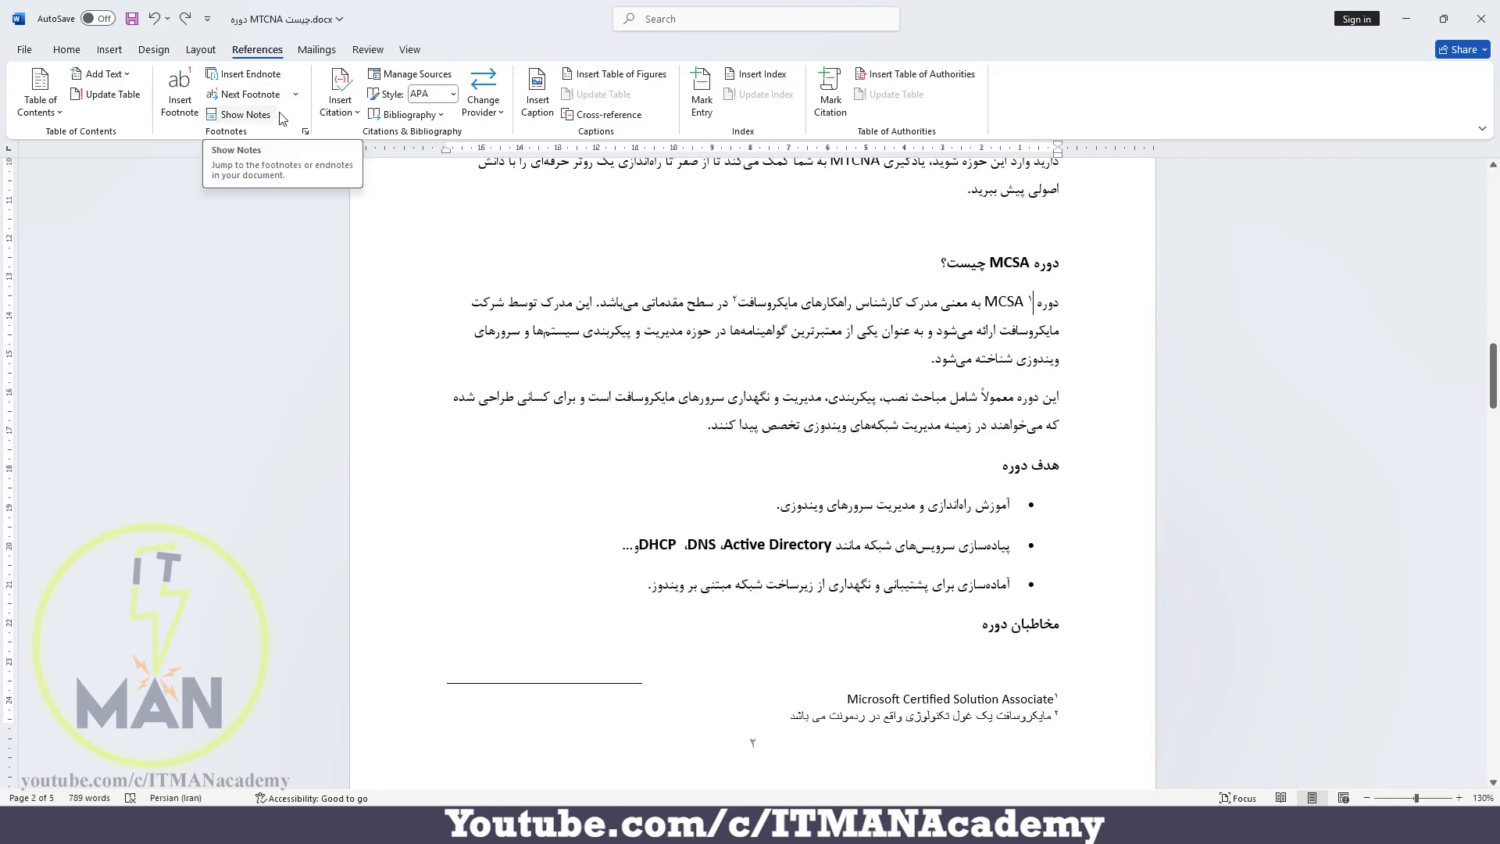
# Go back to the previous footnote reference at ISP and look at the endnote navigation choices without using them
pyautogui.click(296, 95)
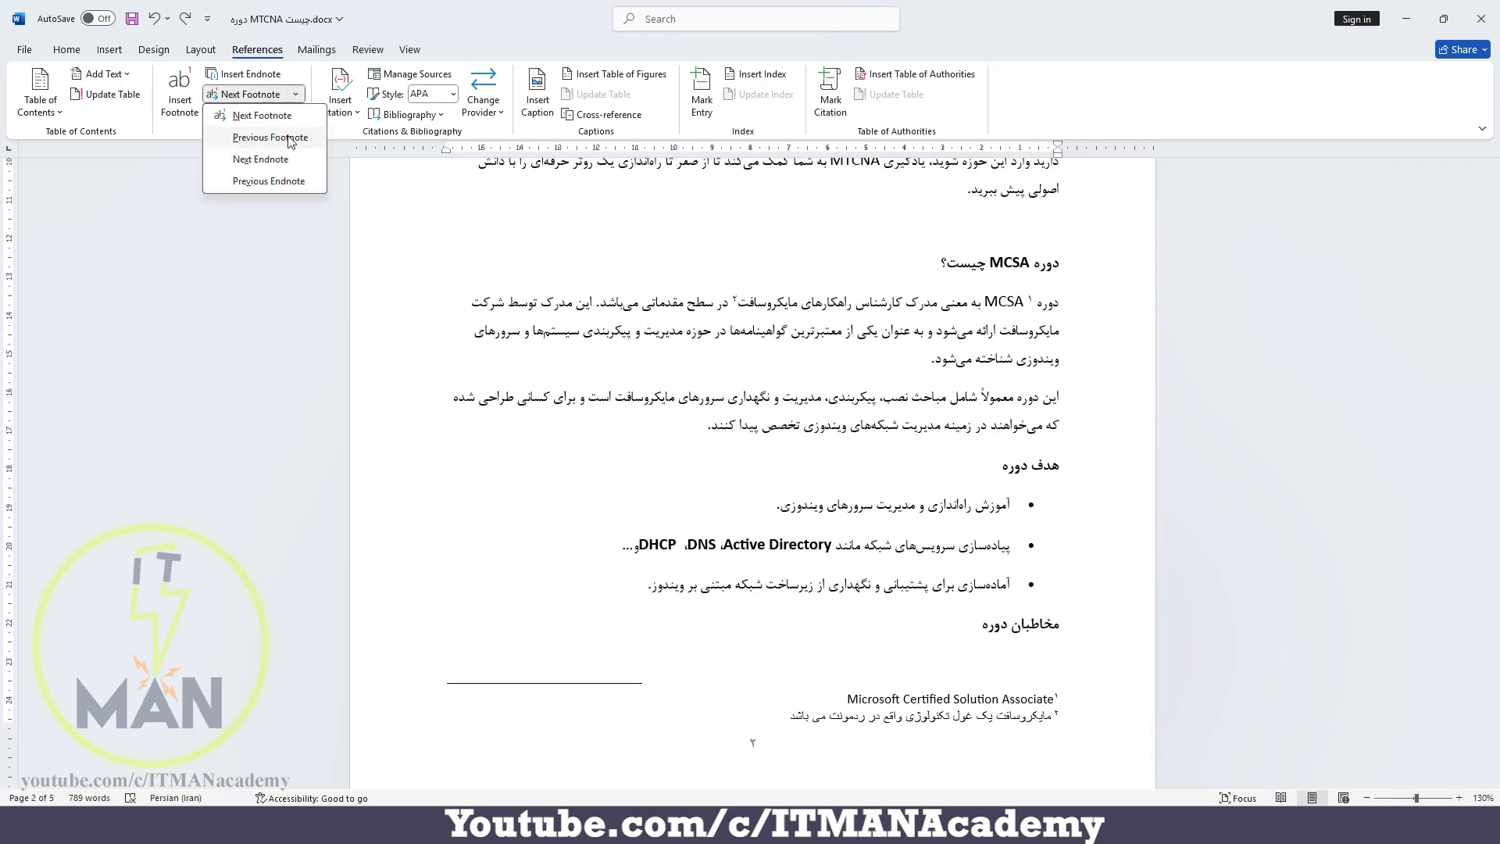
pyautogui.click(288, 136)
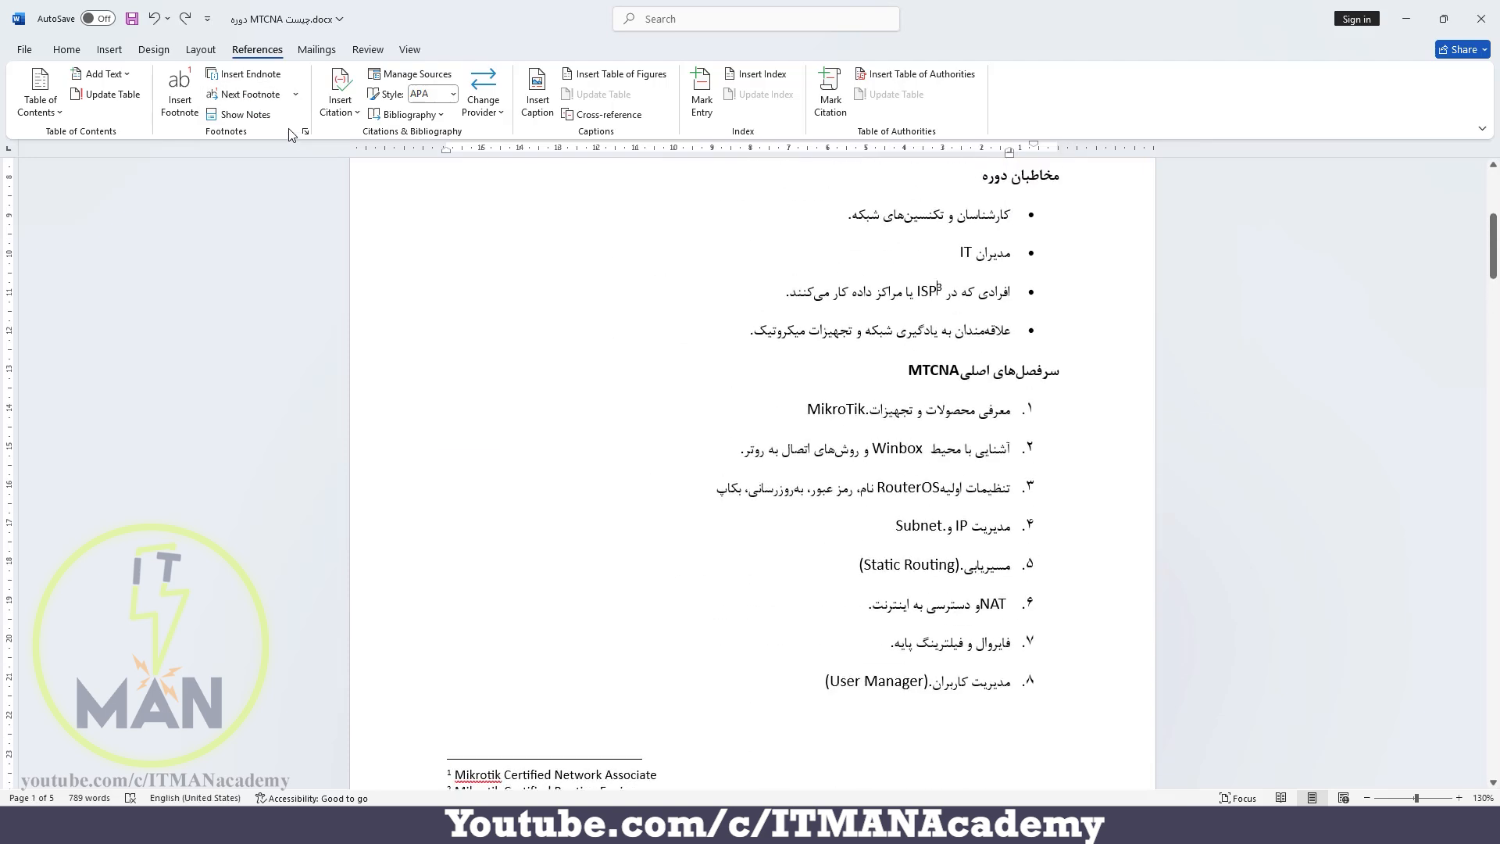
pyautogui.click(295, 94)
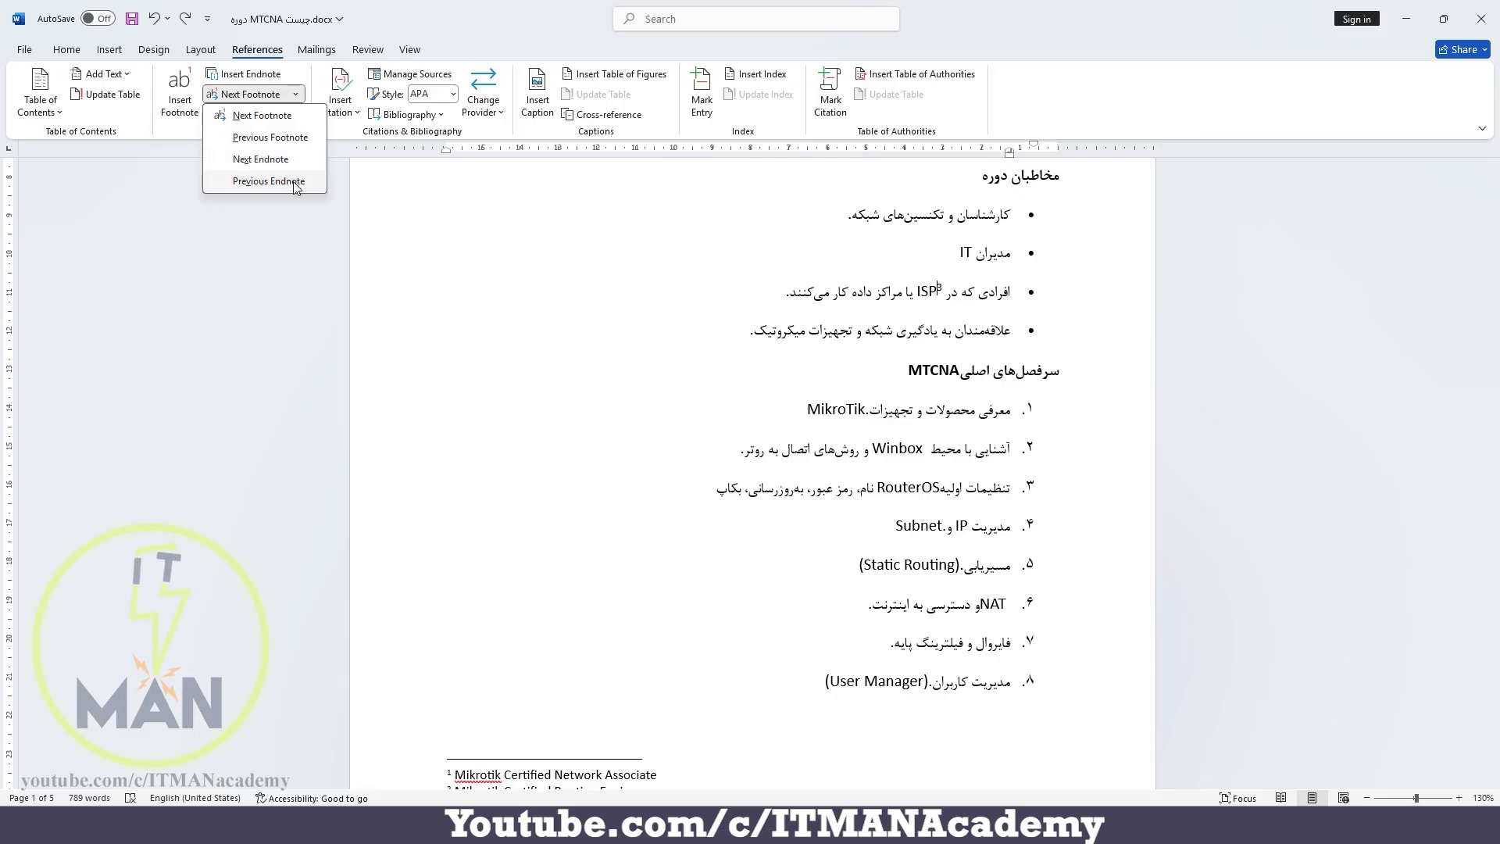
pyautogui.click(417, 203)
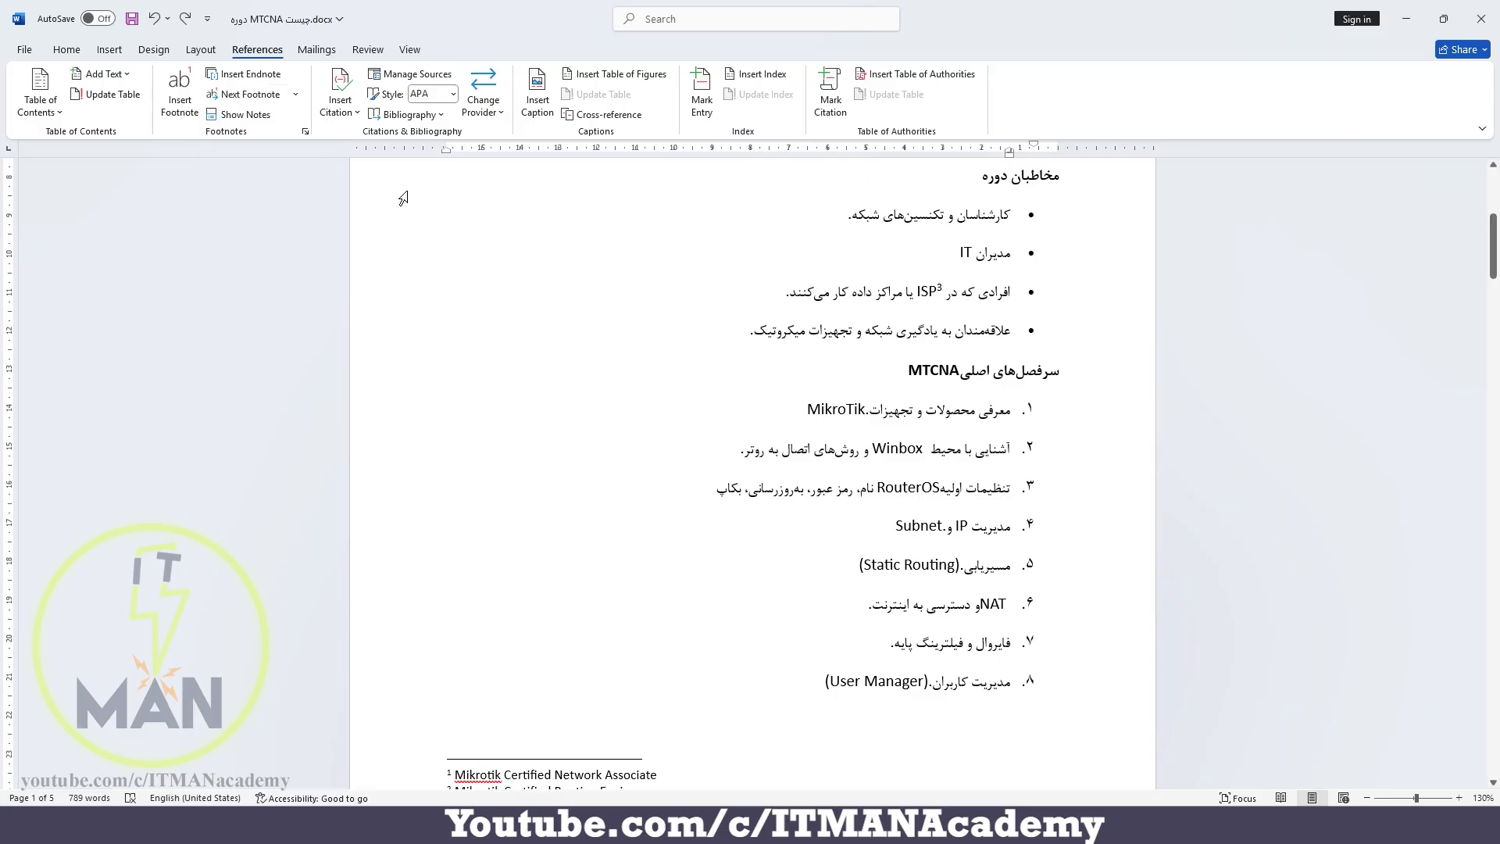
# Show the note text belonging to the ISP reference on page 1 and return to the start of the document
pyautogui.click(260, 116)
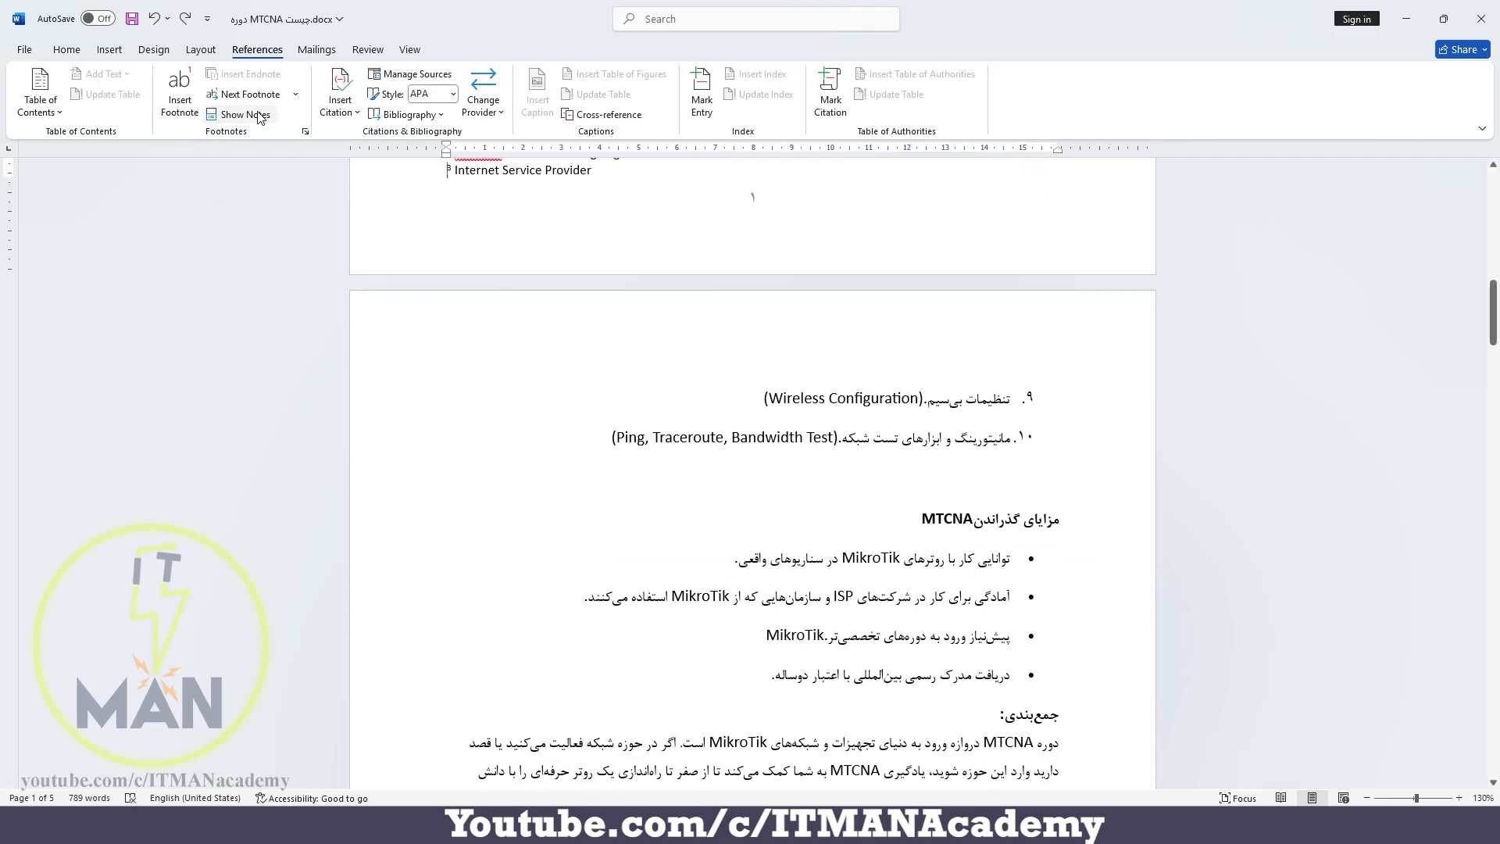
pyautogui.scroll(2, 469, 261)
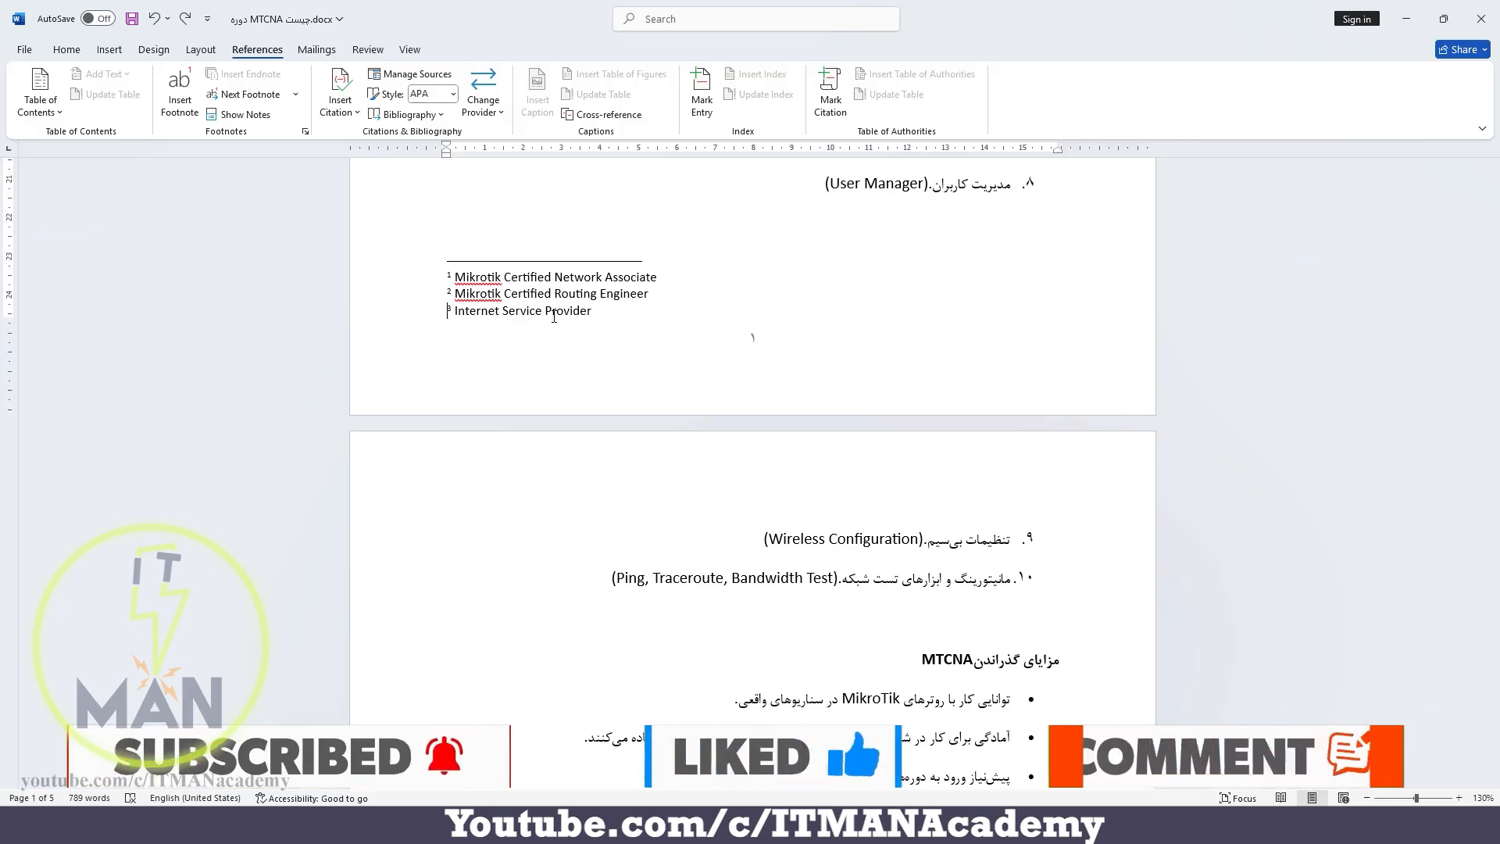
pyautogui.scroll(10, 717, 303)
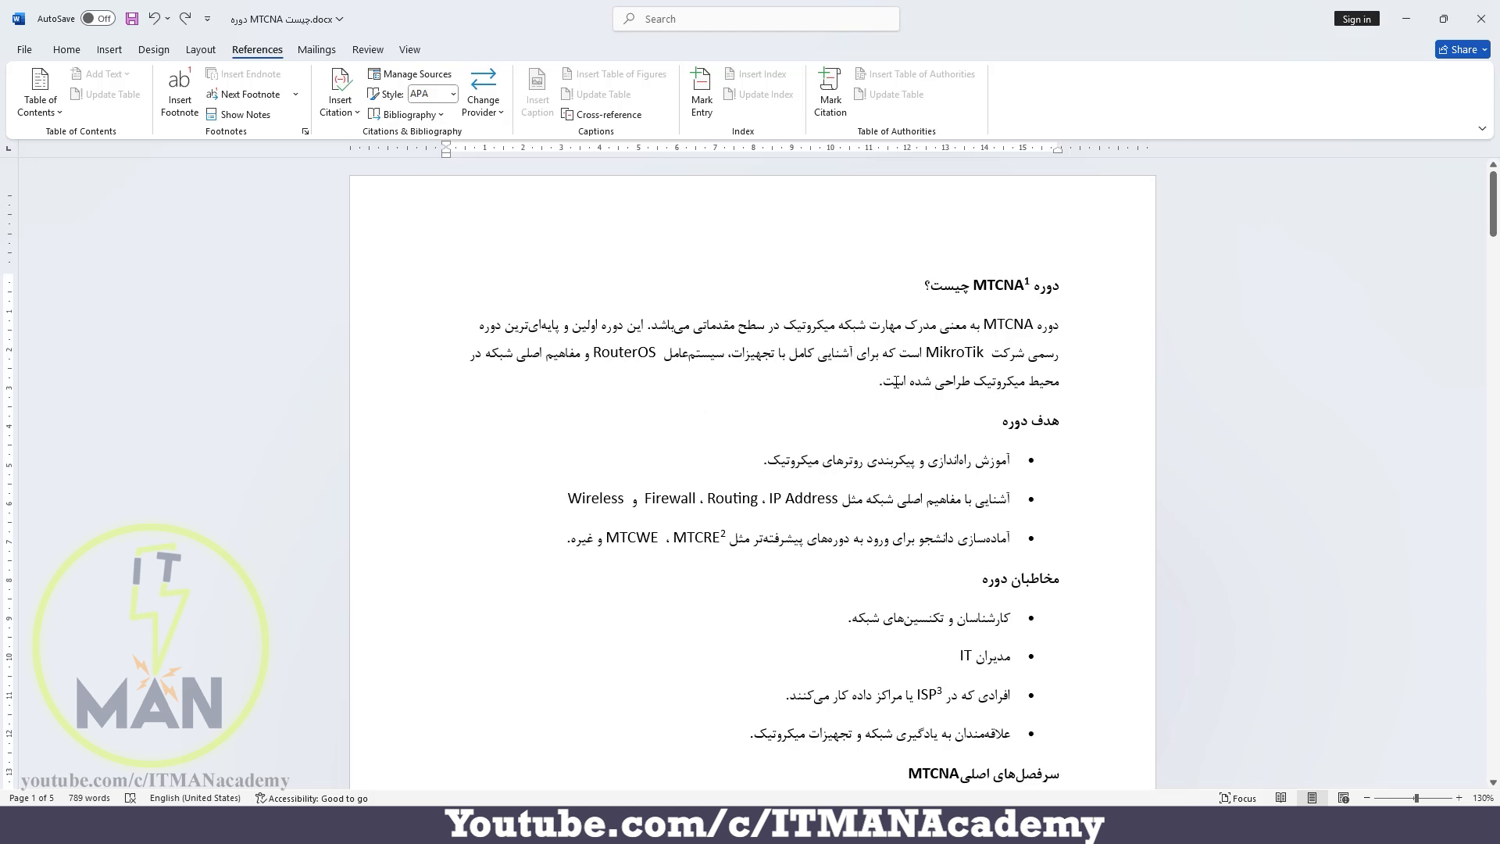
# Insert an endnote at the end of the opening MTCNA paragraph and fill it with the MikroTik training page address copied from the browser
pyautogui.click(850, 384)
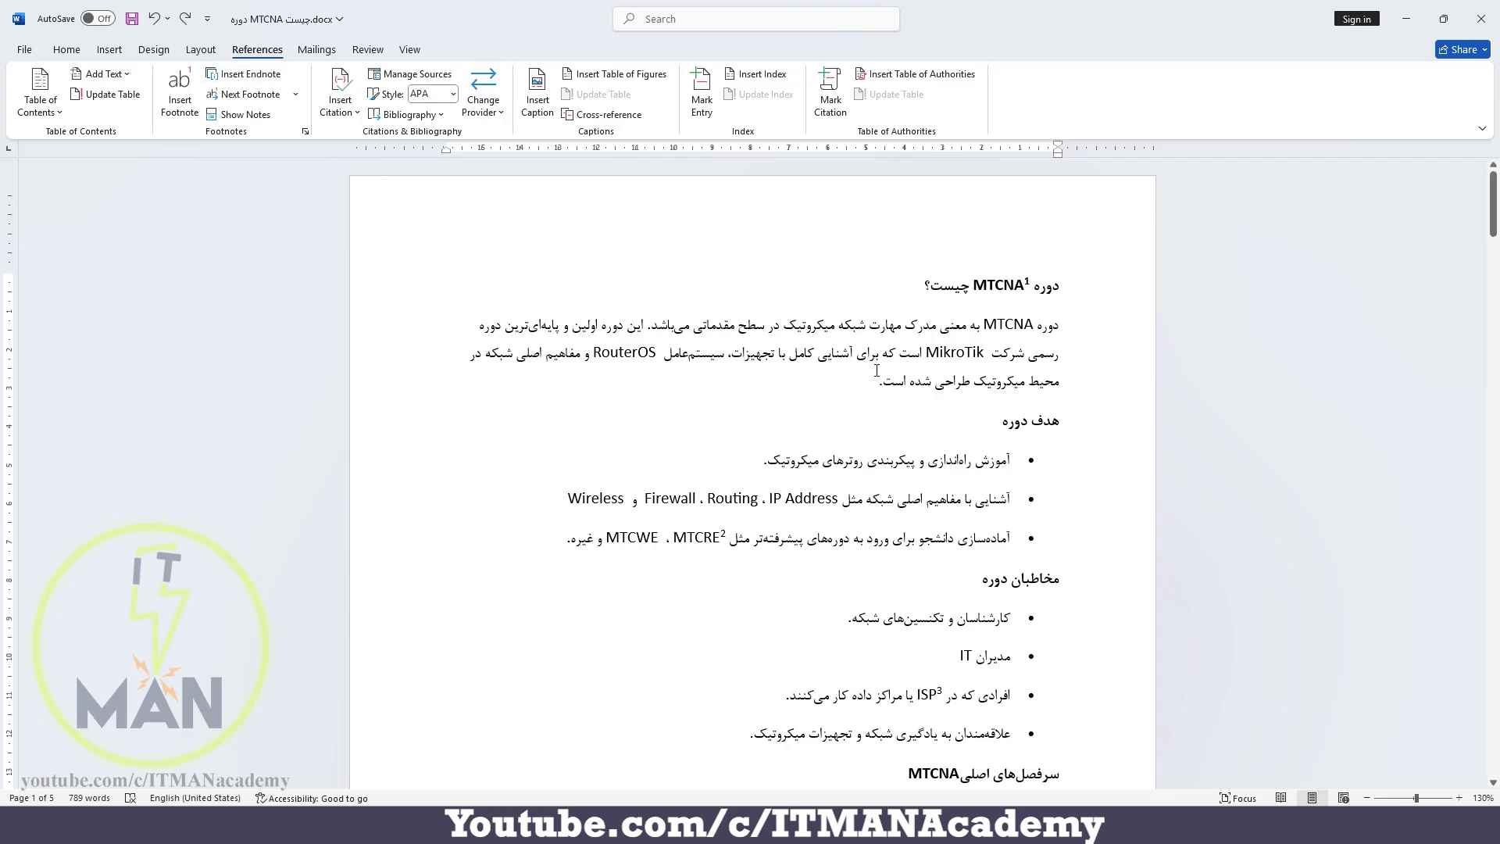
pyautogui.click(237, 75)
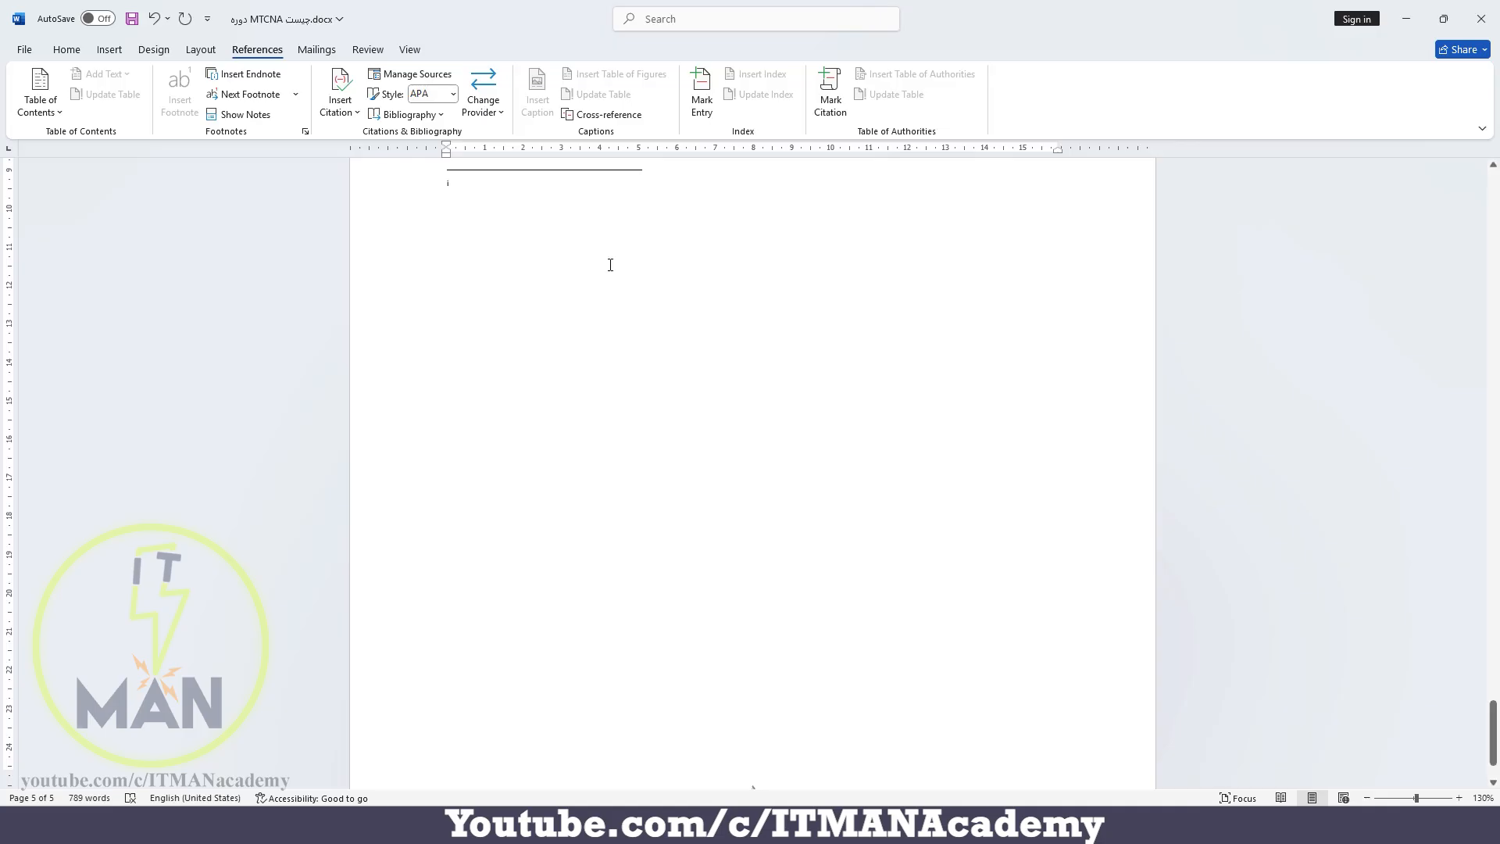
pyautogui.click(562, 825)
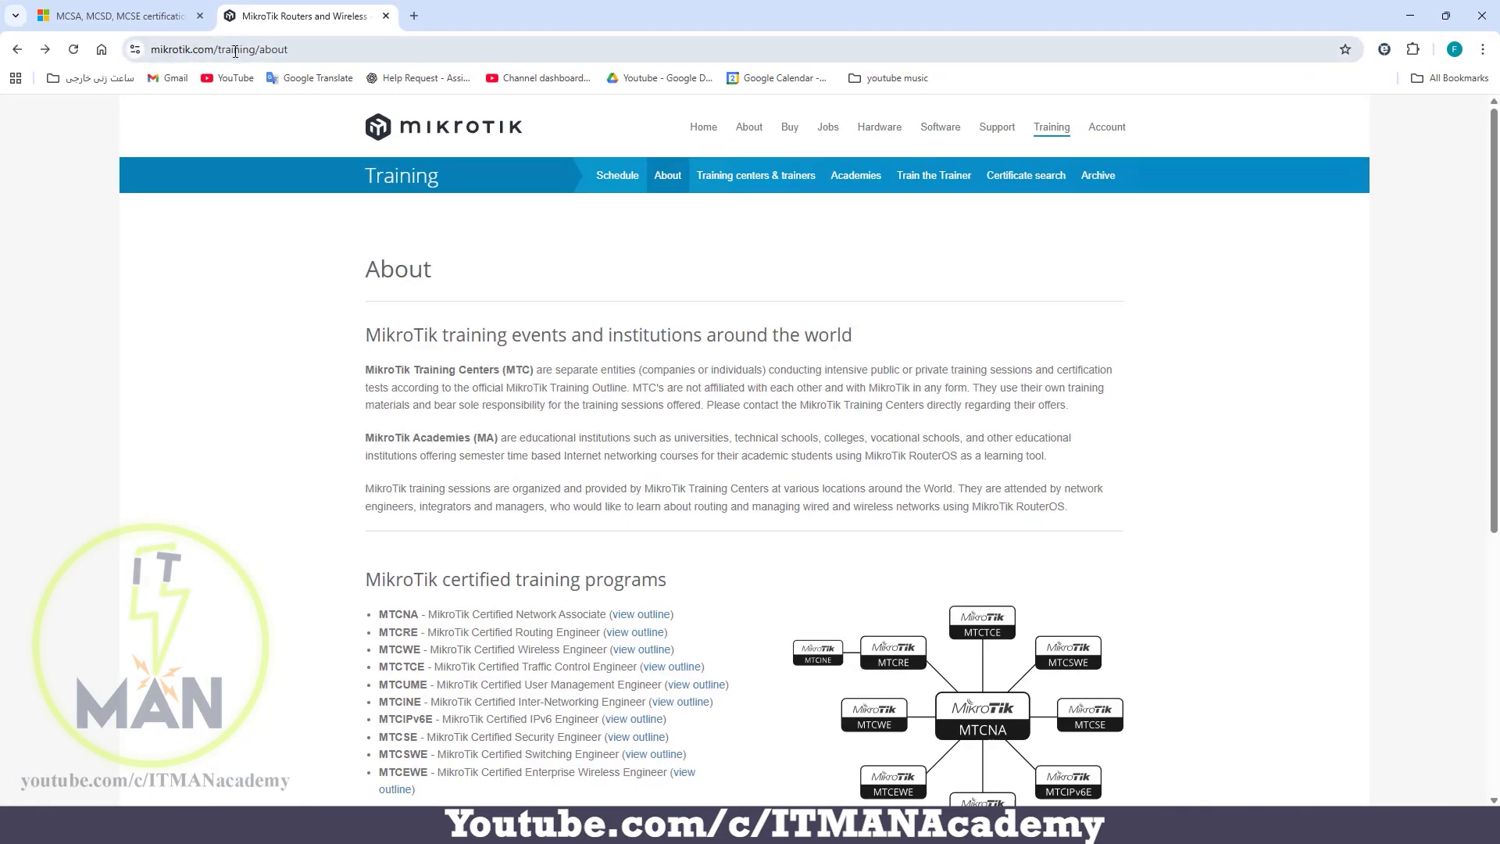
pyautogui.click(282, 50)
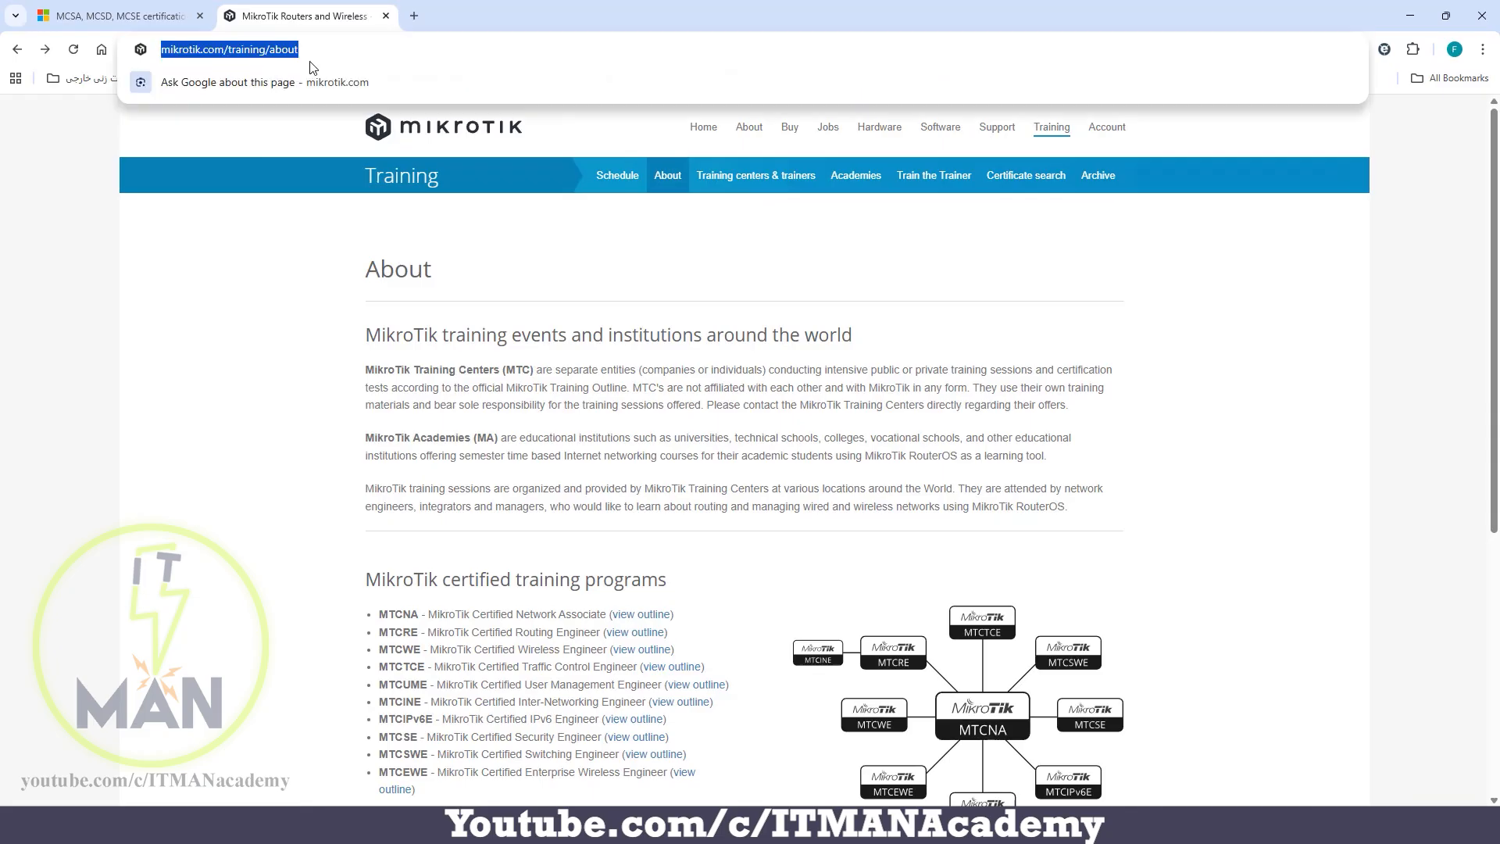
pyautogui.rightClick(272, 53)
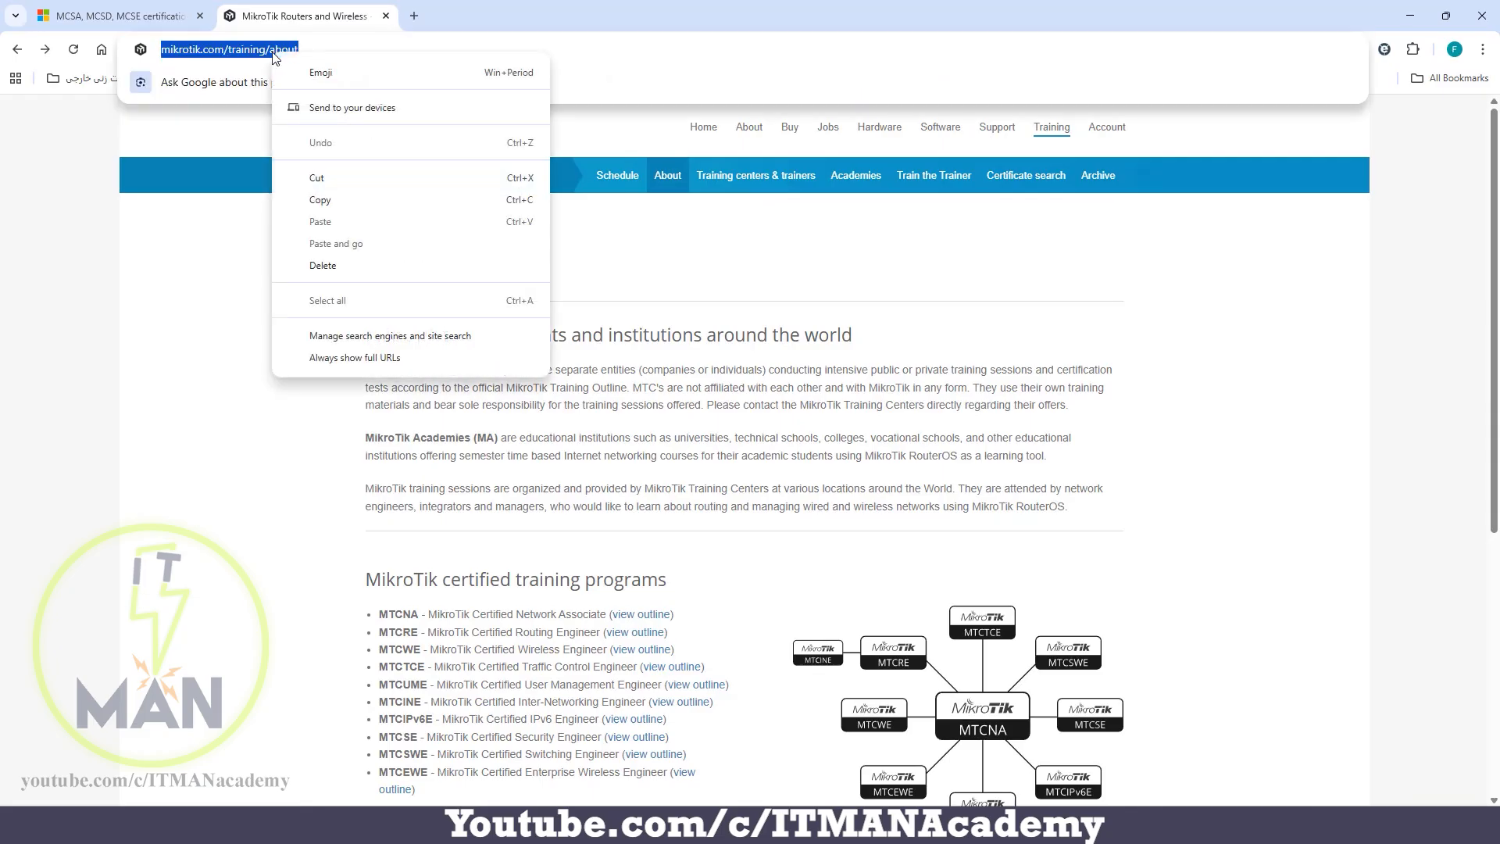
pyautogui.click(344, 206)
pyautogui.hotkey('alt', 'Tab')
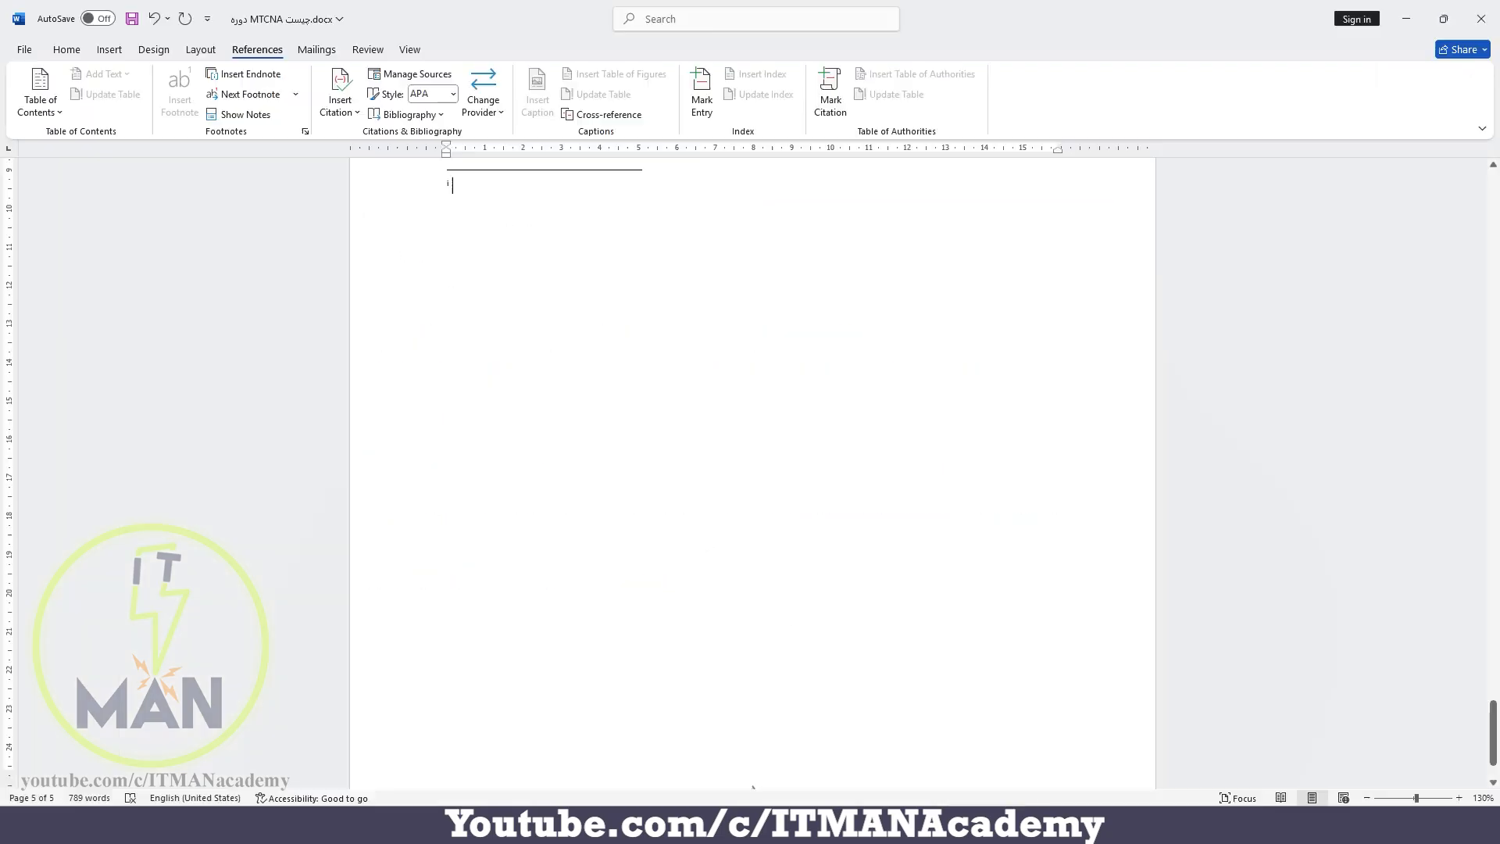
pyautogui.rightClick(473, 188)
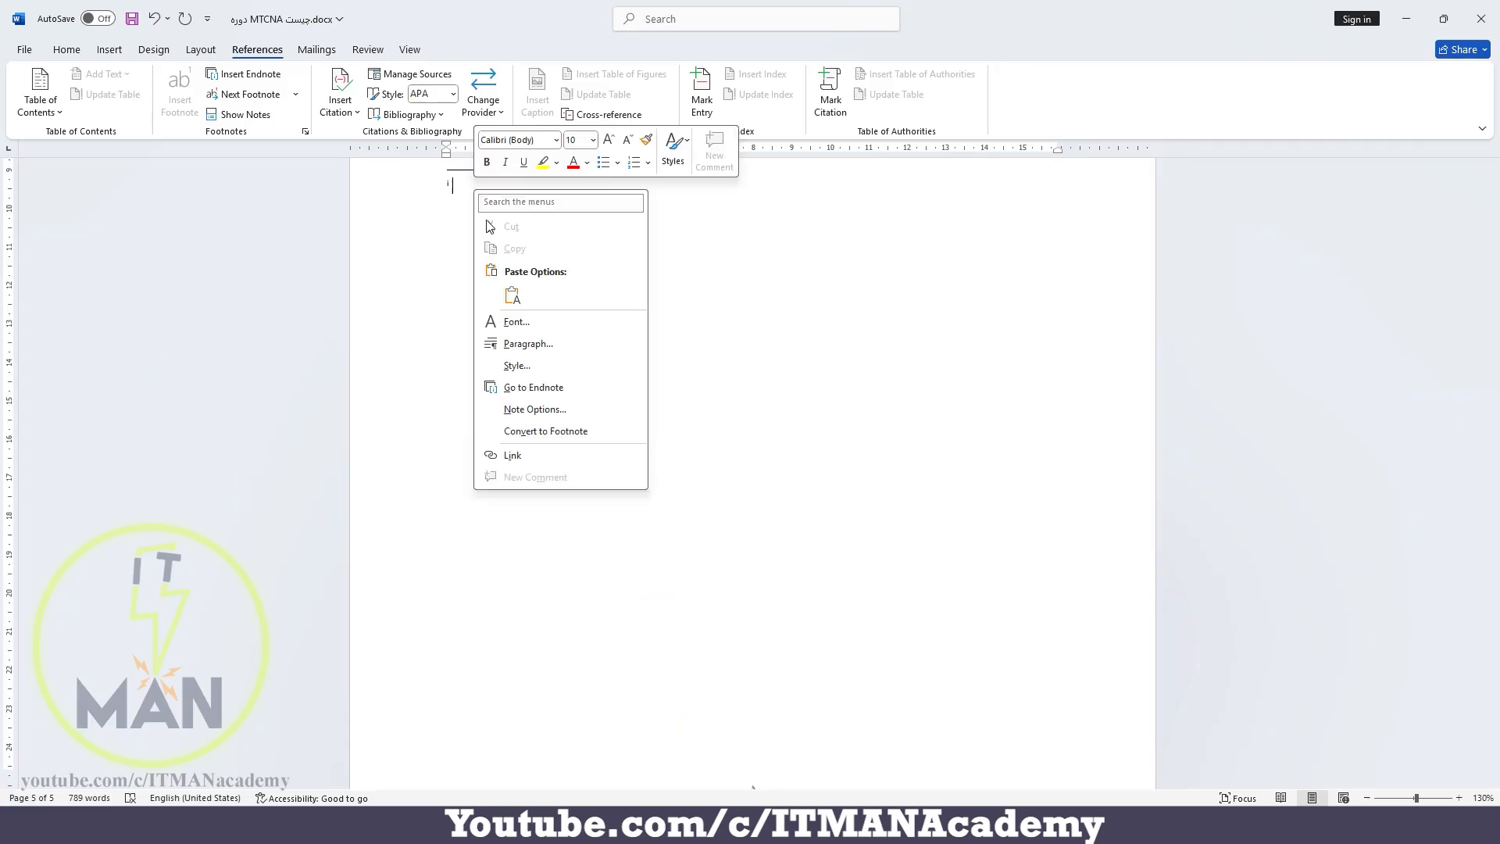
pyautogui.click(512, 295)
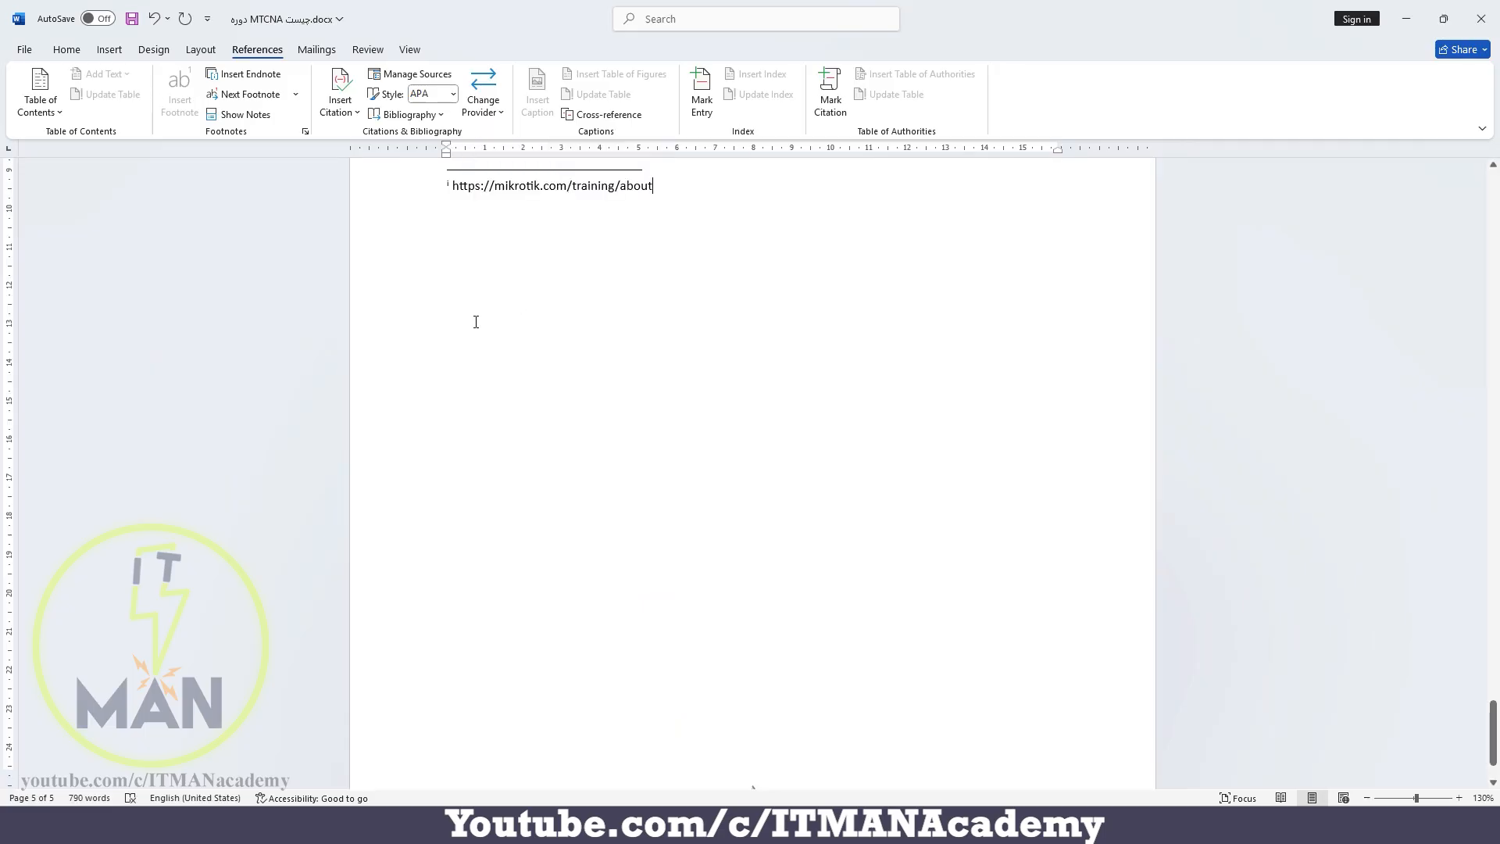
# Insert a second endnote at the end of the first paragraph under the MCSA heading on page 2
pyautogui.scroll(20, 476, 322)
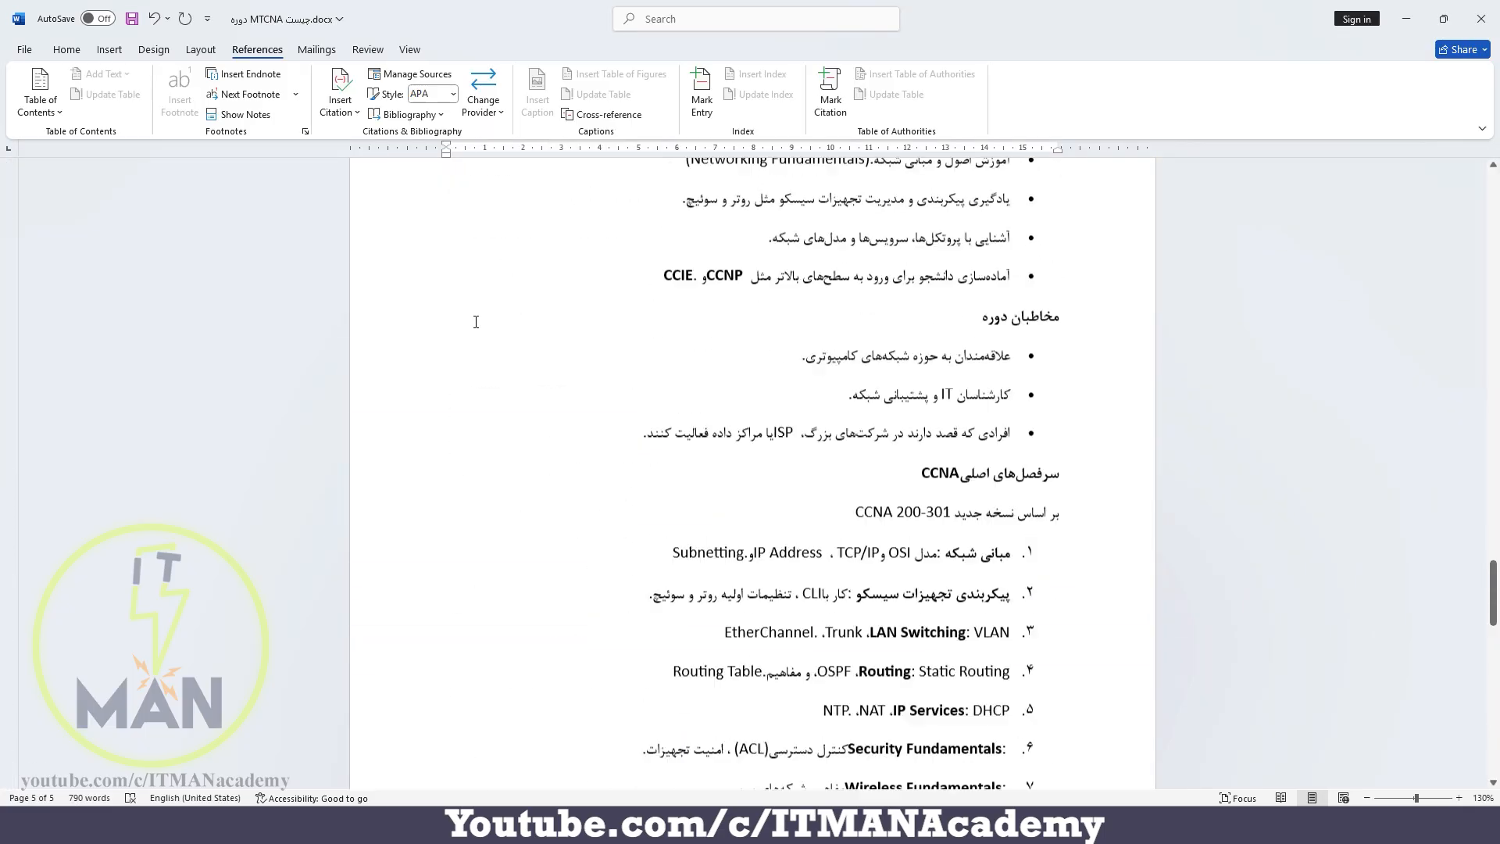
pyautogui.scroll(20, 476, 322)
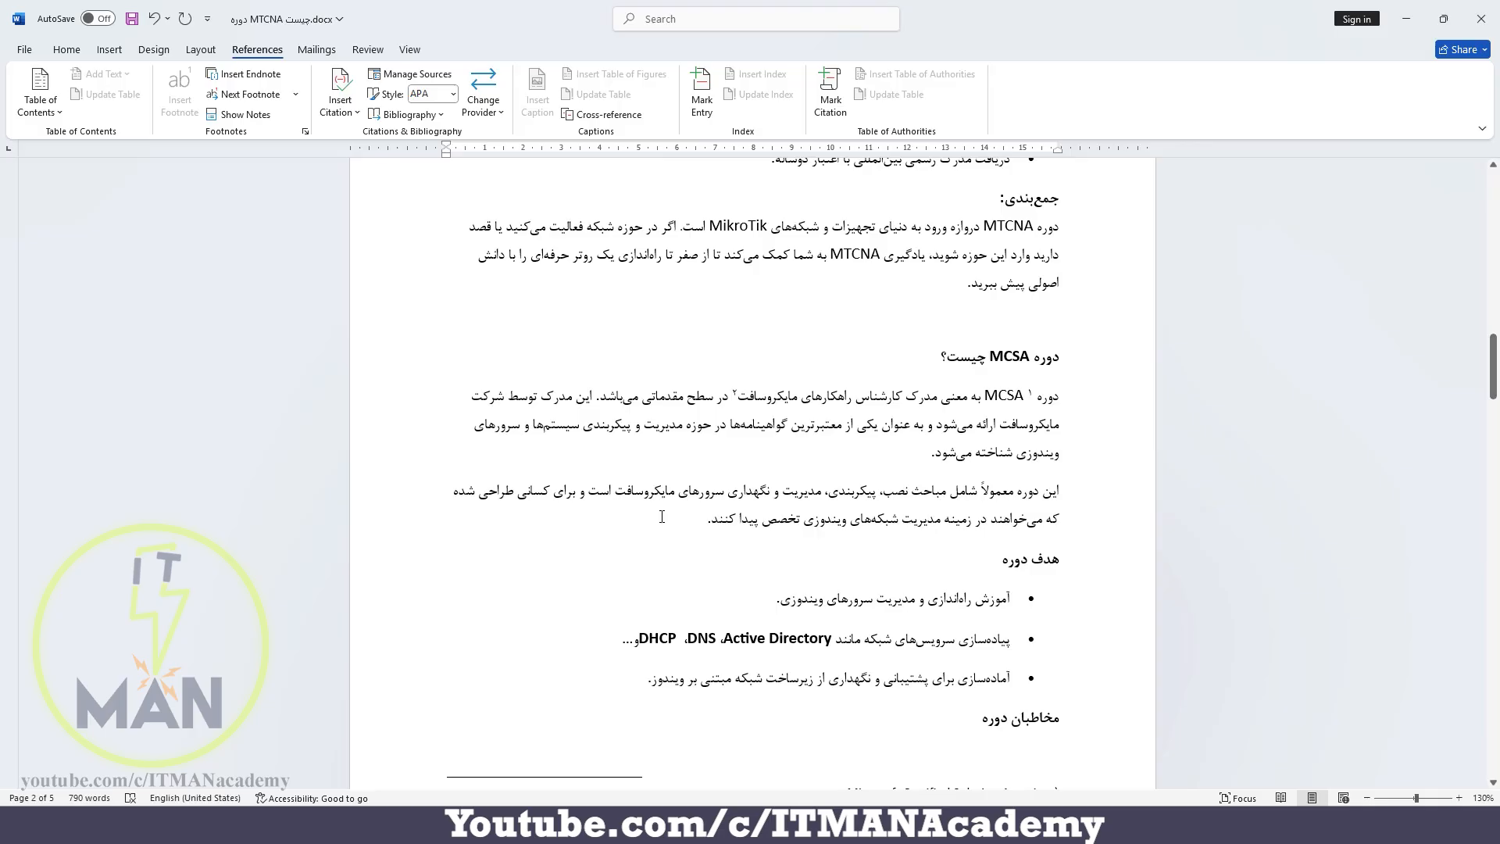
pyautogui.click(868, 466)
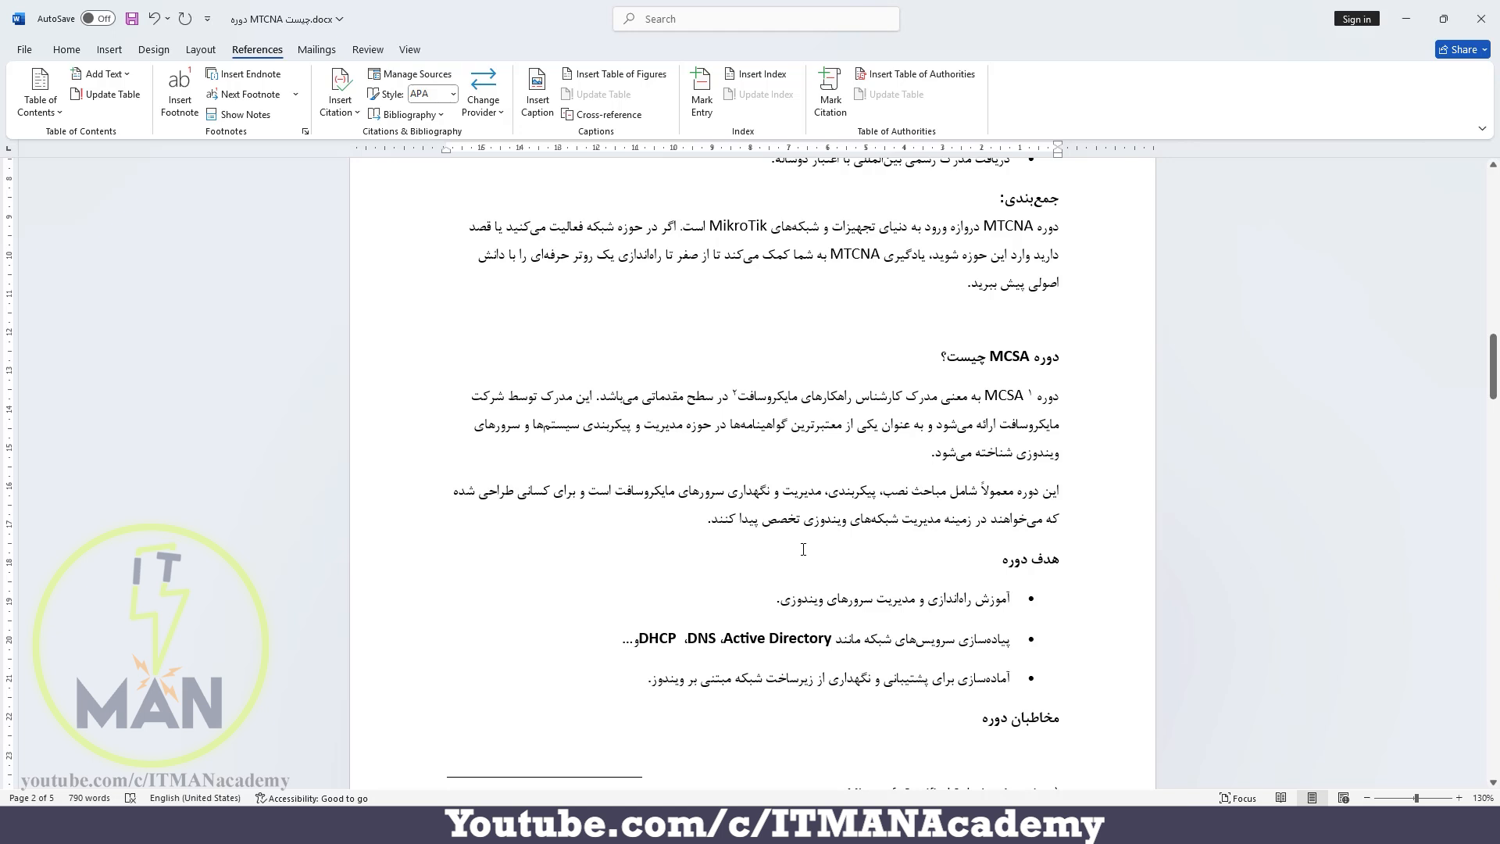
pyautogui.hotkey('ctrl', 'alt', 'd')
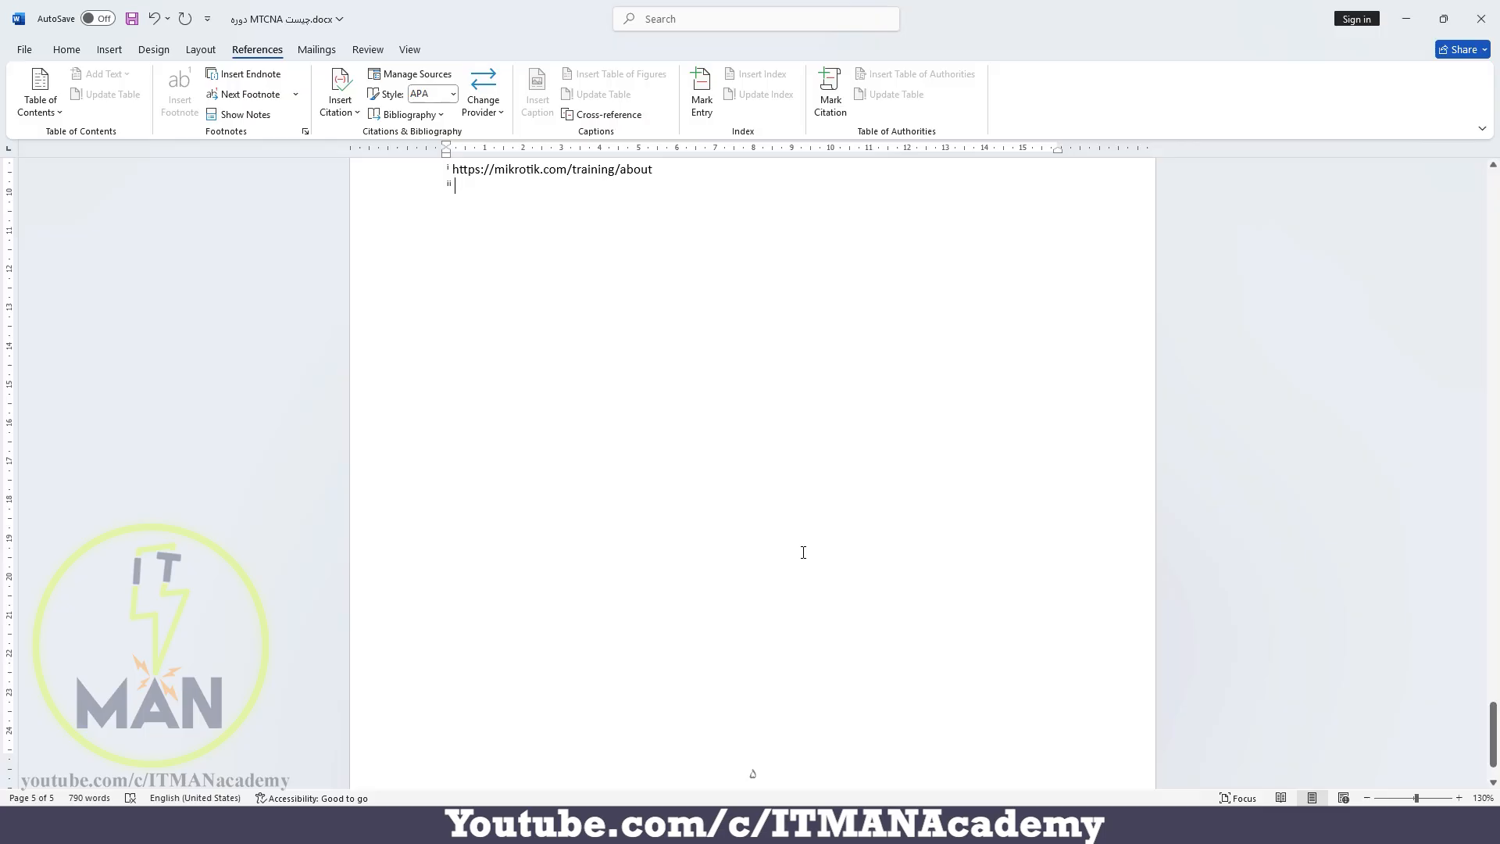
# Copy the address of the Microsoft Learn MCSA certification article from the browser and paste it as the second endnote's text in Word
pyautogui.hotkey('alt', 'Tab')
pyautogui.click(175, 14)
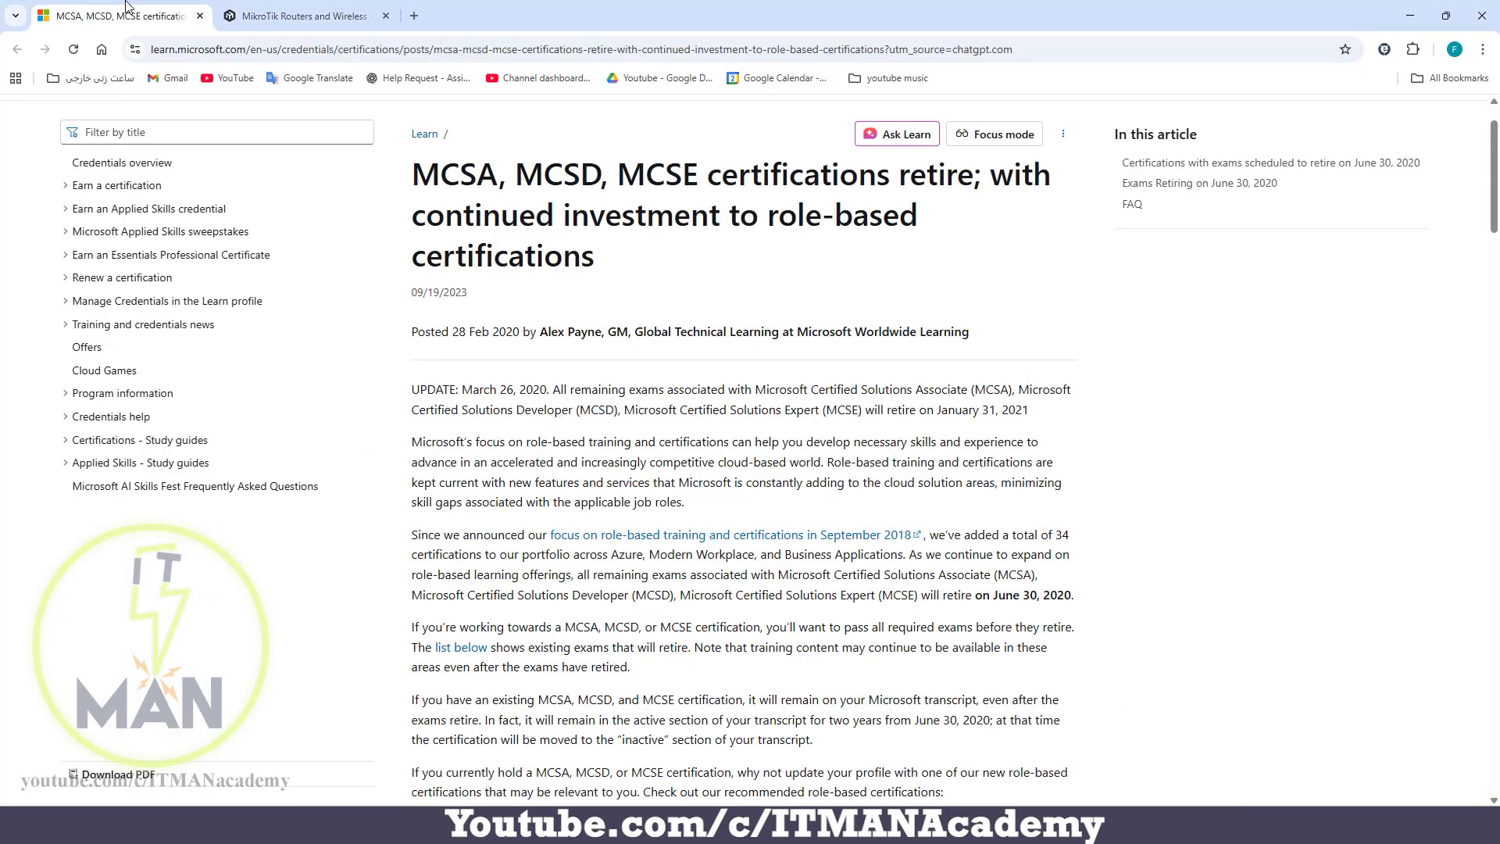
pyautogui.click(1036, 49)
pyautogui.rightClick(919, 53)
pyautogui.click(970, 200)
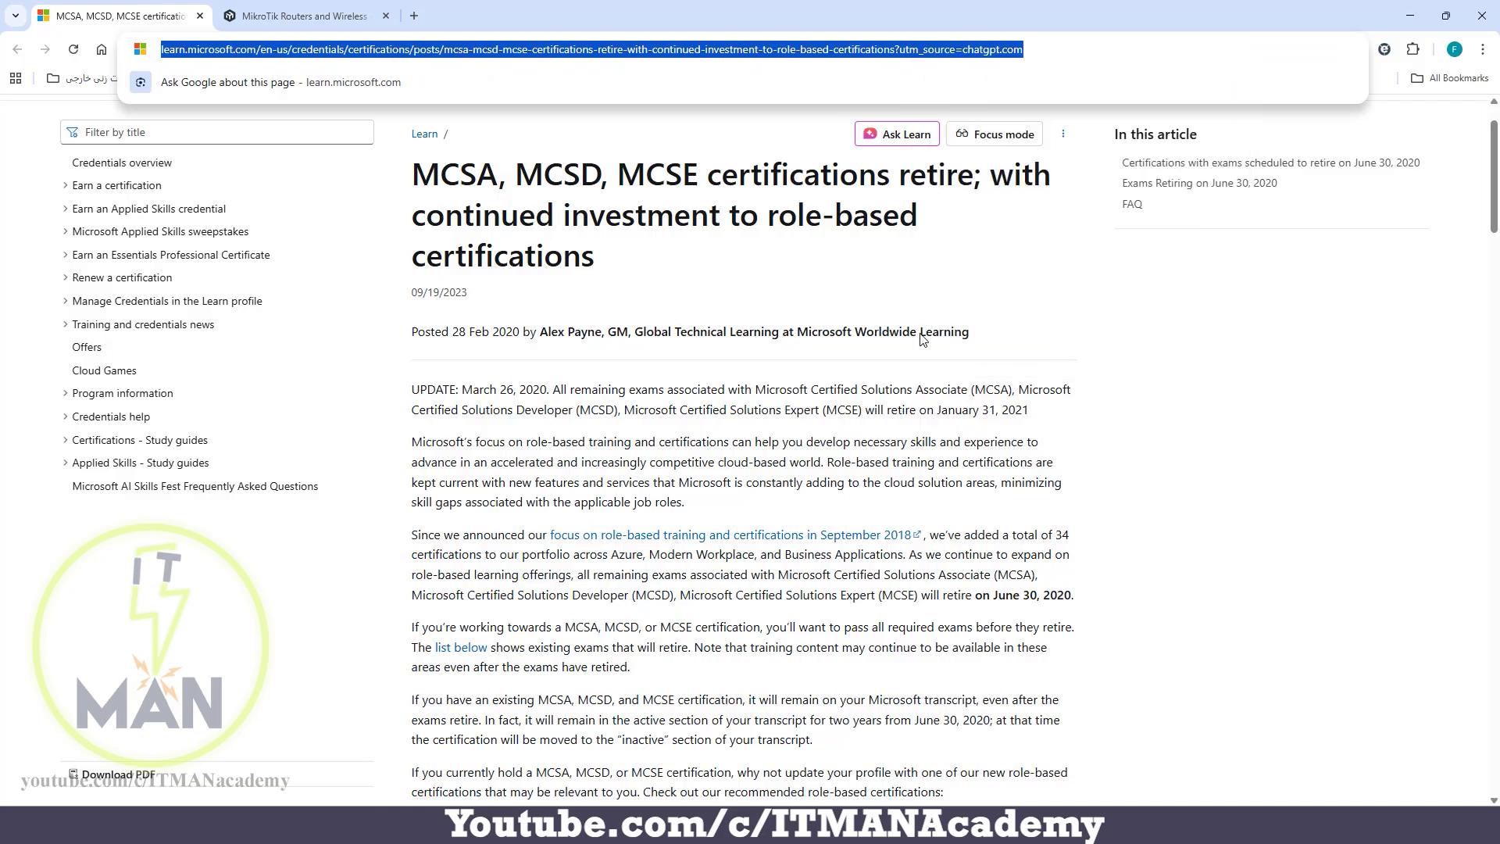
pyautogui.click(968, 825)
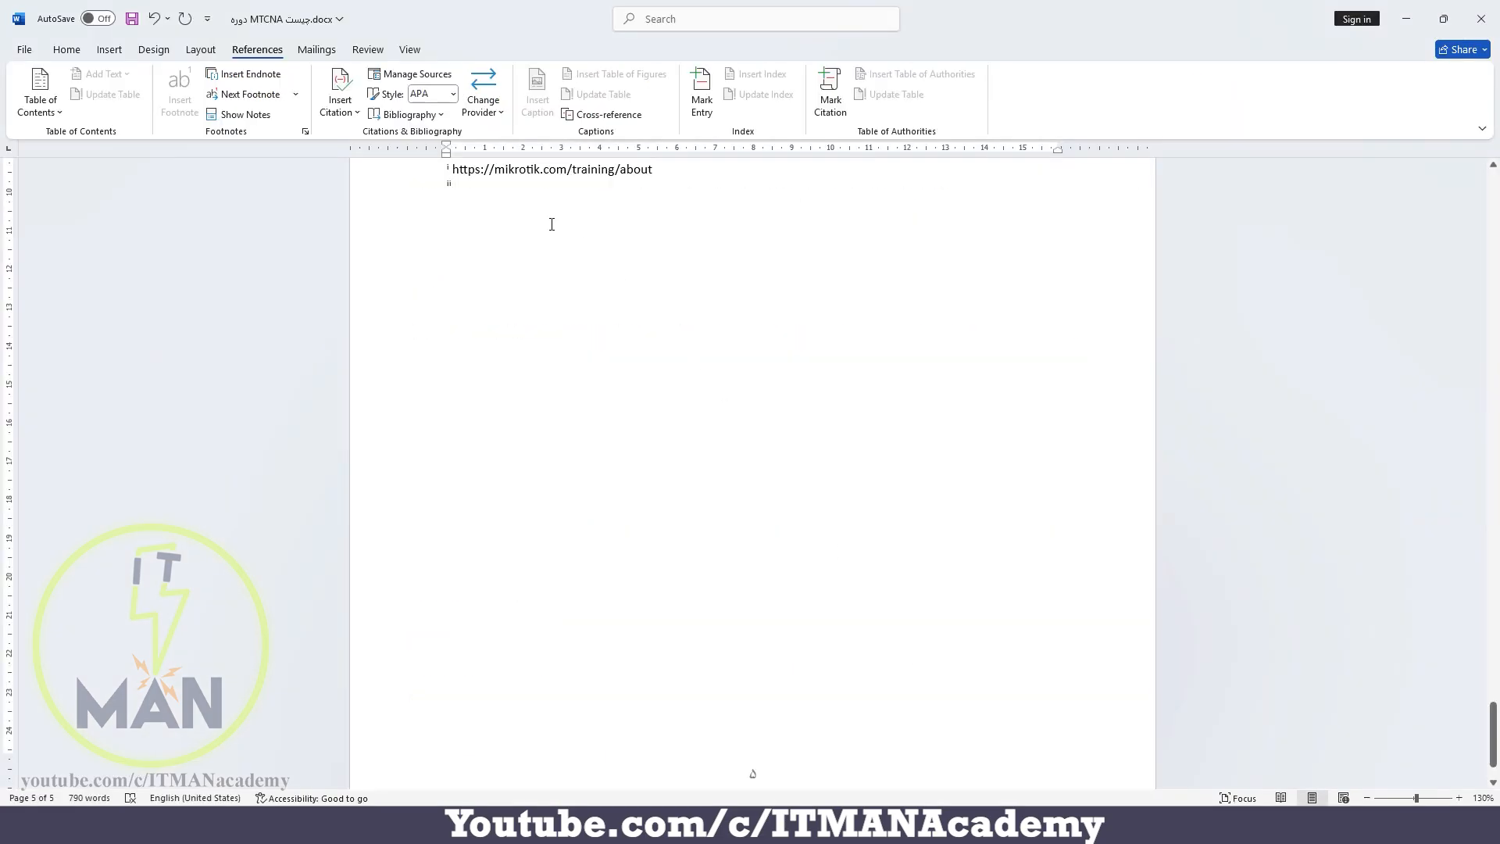
pyautogui.rightClick(493, 189)
pyautogui.click(537, 295)
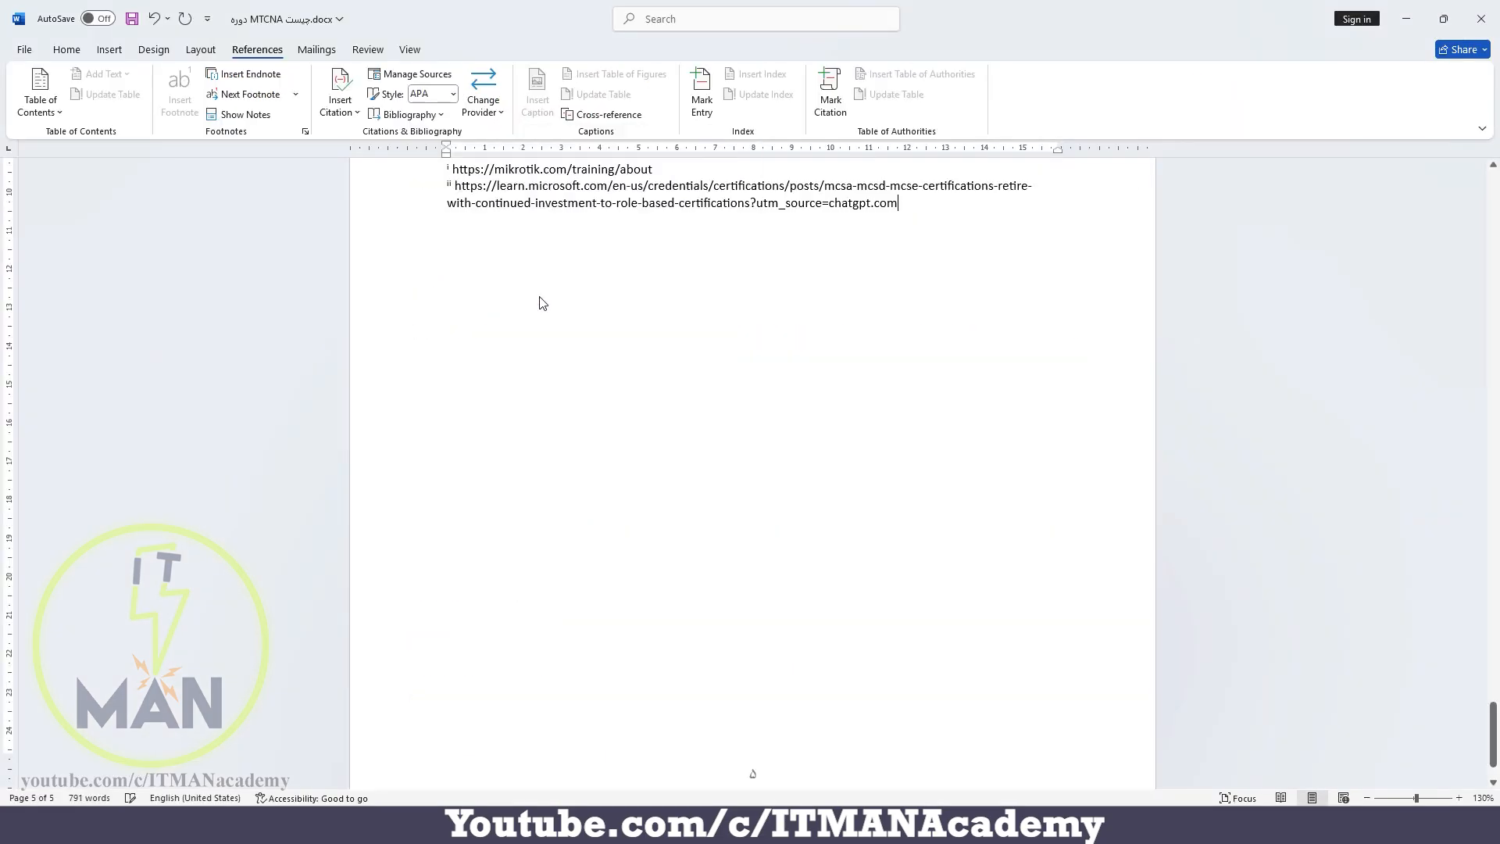
# Return to the MCSA endnote reference on page 2 and show the endnote area to check both endnotes at the document's end
pyautogui.scroll(2, 543, 304)
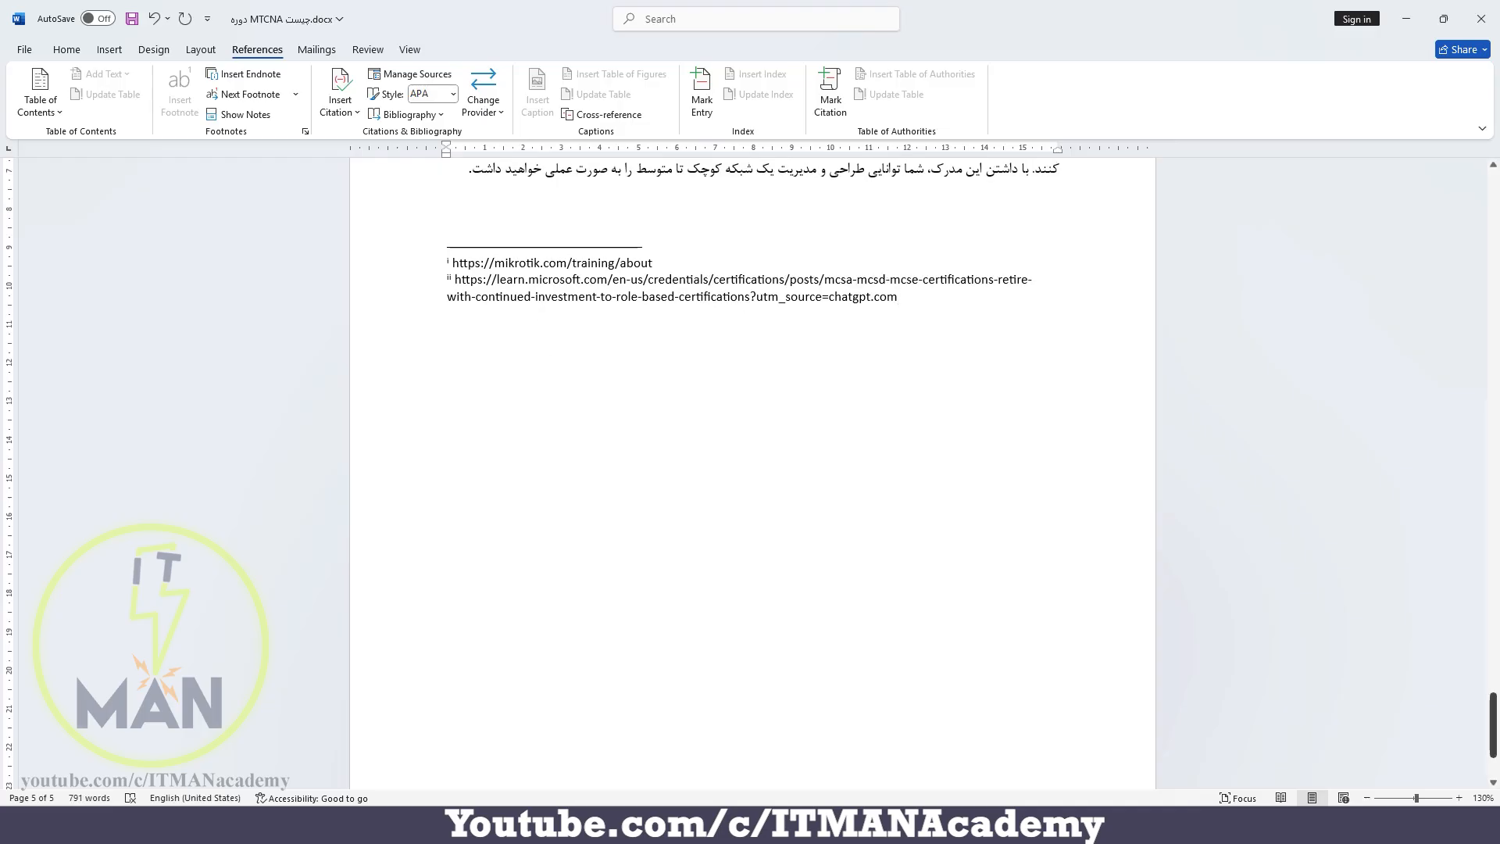
pyautogui.moveTo(1494, 725); pyautogui.dragTo(1495, 352)
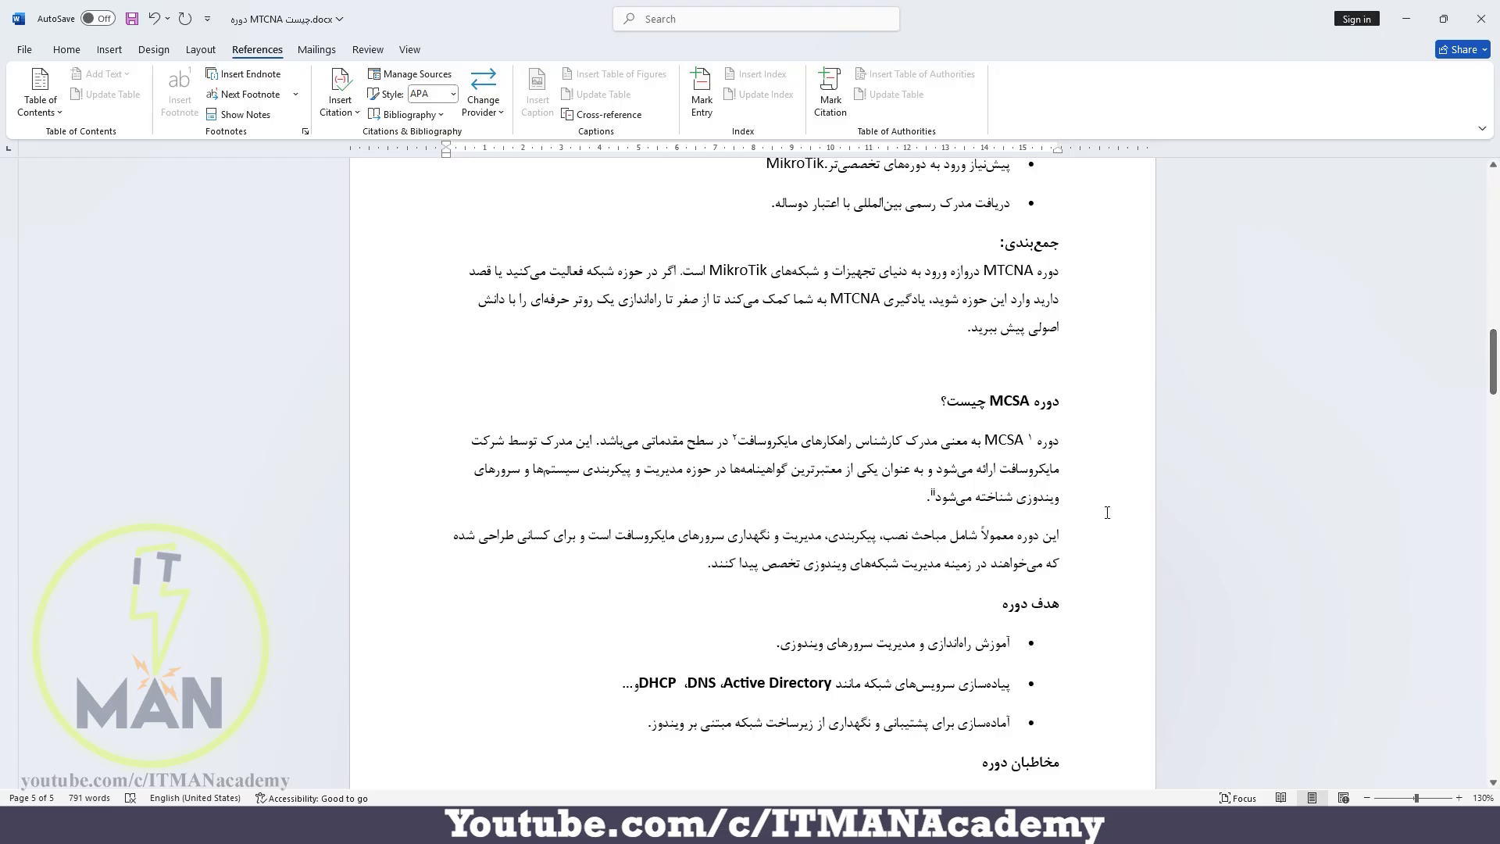
pyautogui.click(922, 496)
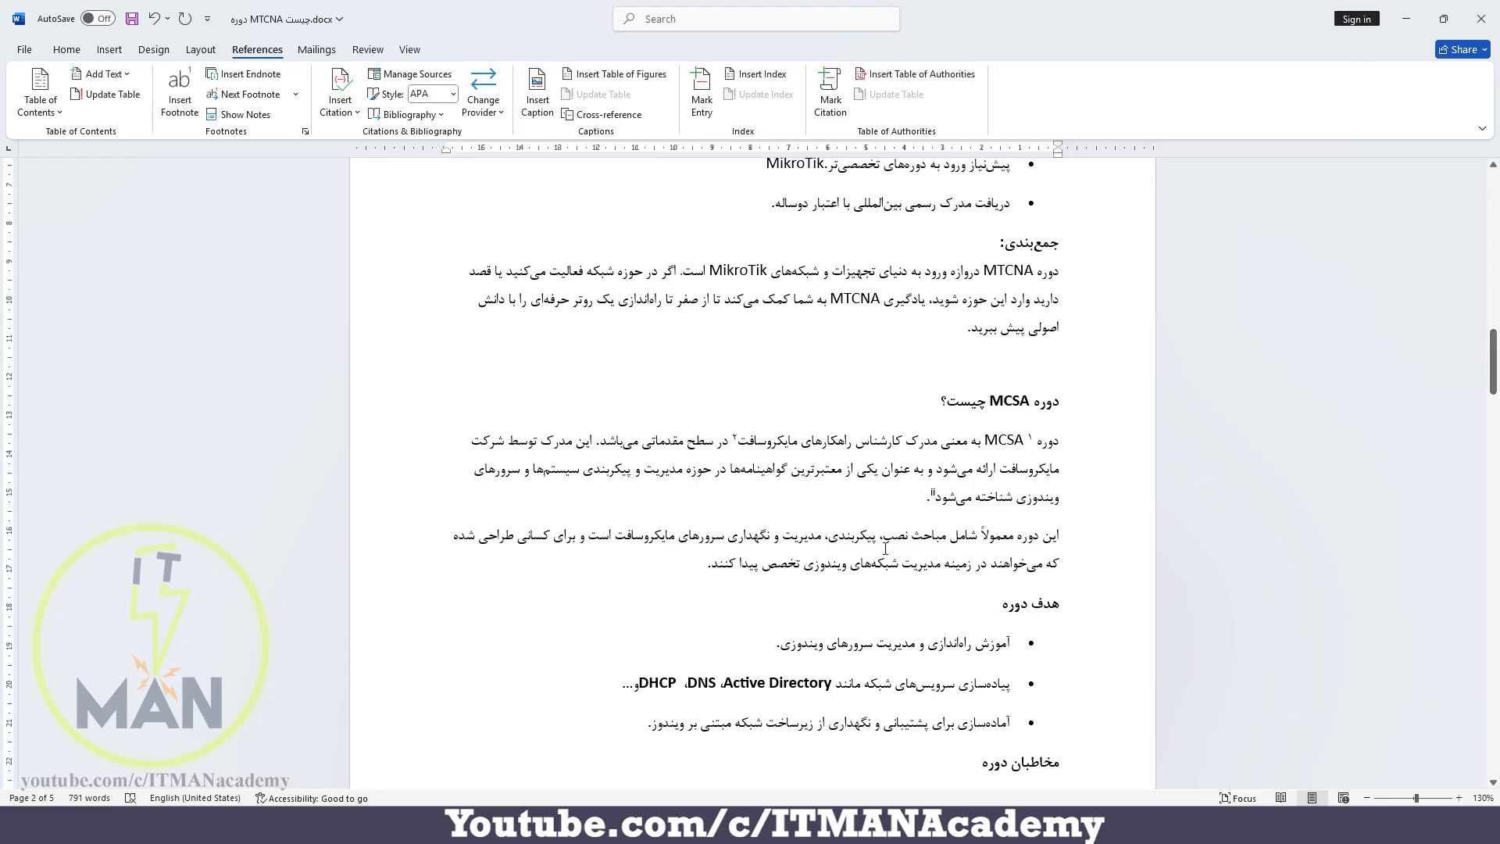
pyautogui.click(256, 117)
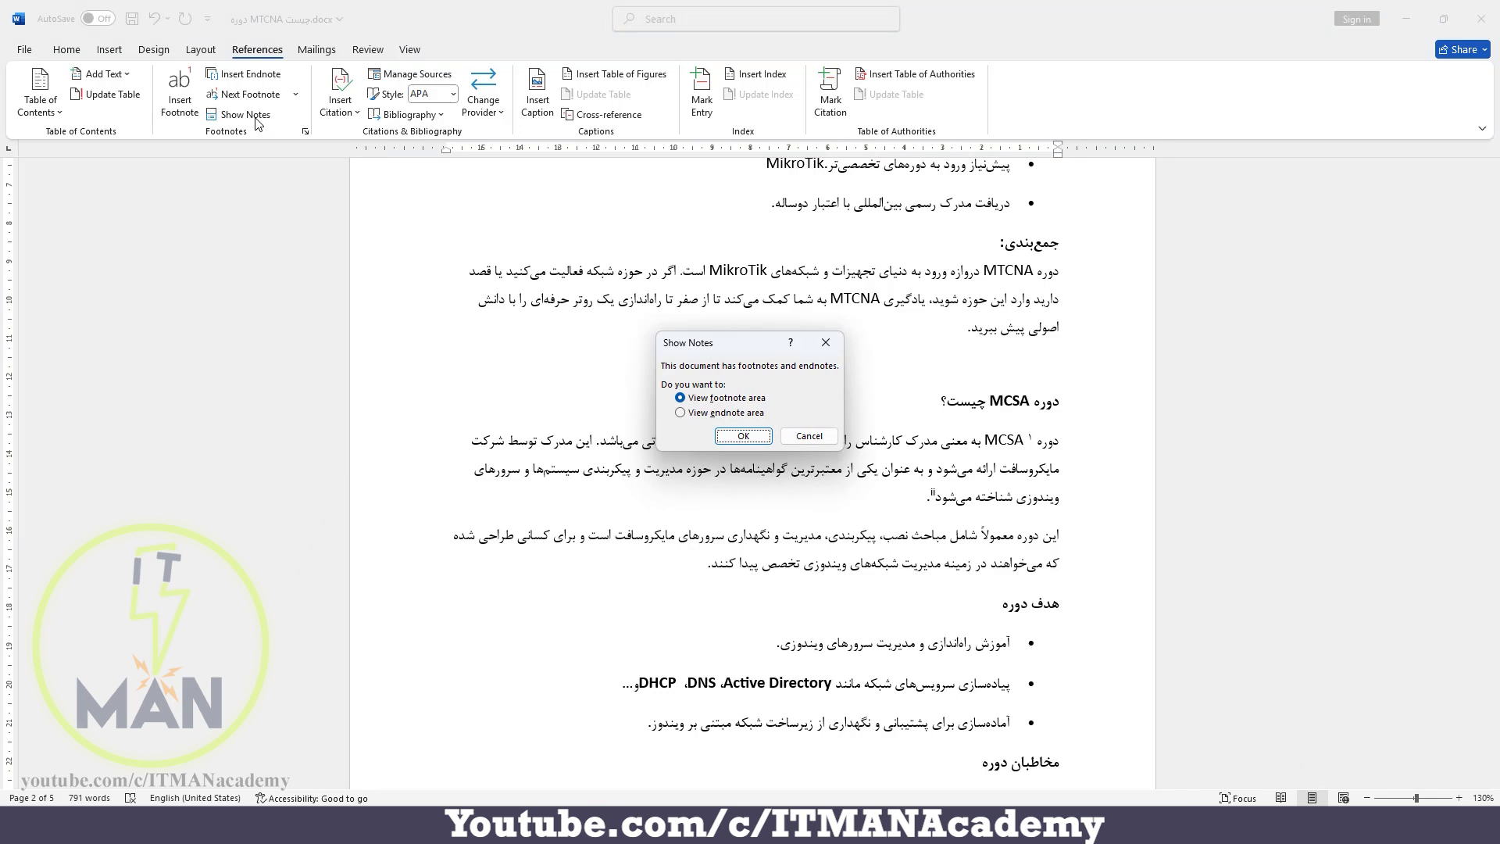
pyautogui.click(706, 413)
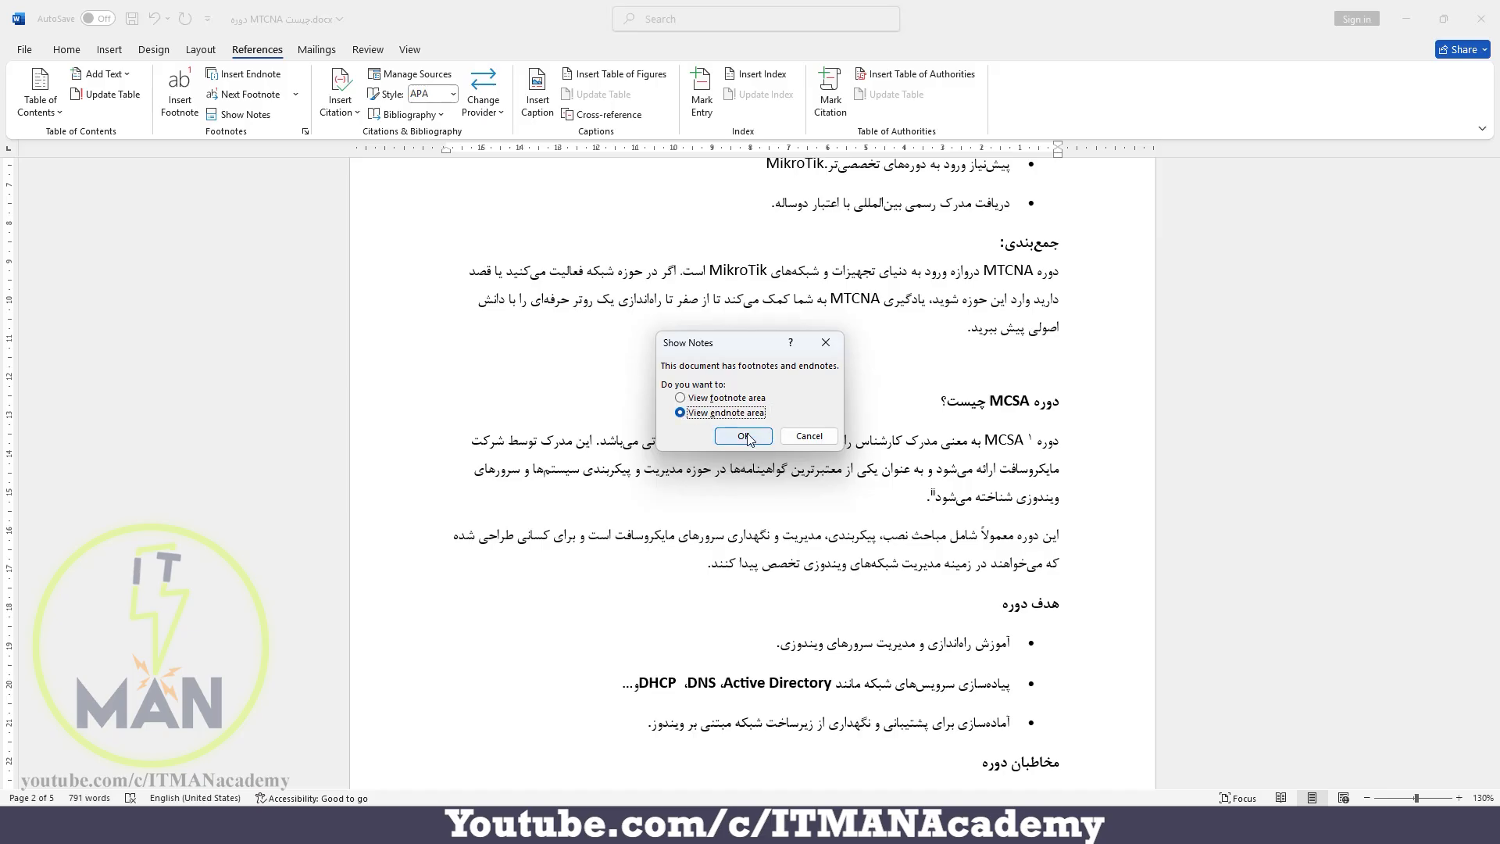
pyautogui.click(743, 436)
pyautogui.scroll(-1, 466, 399)
pyautogui.scroll(3, 794, 435)
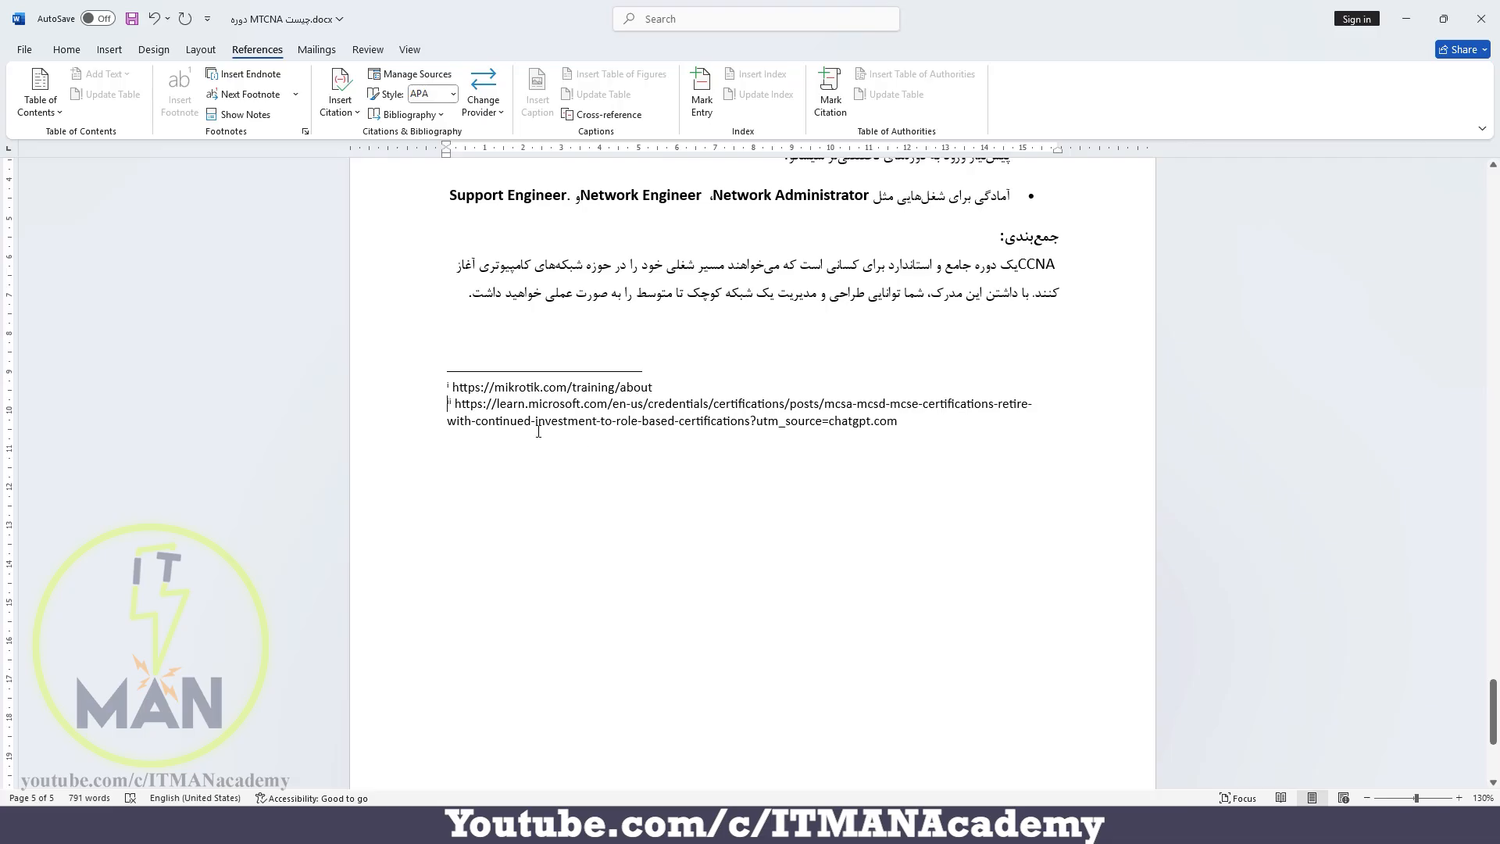
# Open the footnote and endnote settings and review the endnote column choices, keeping Match section layout
pyautogui.click(305, 131)
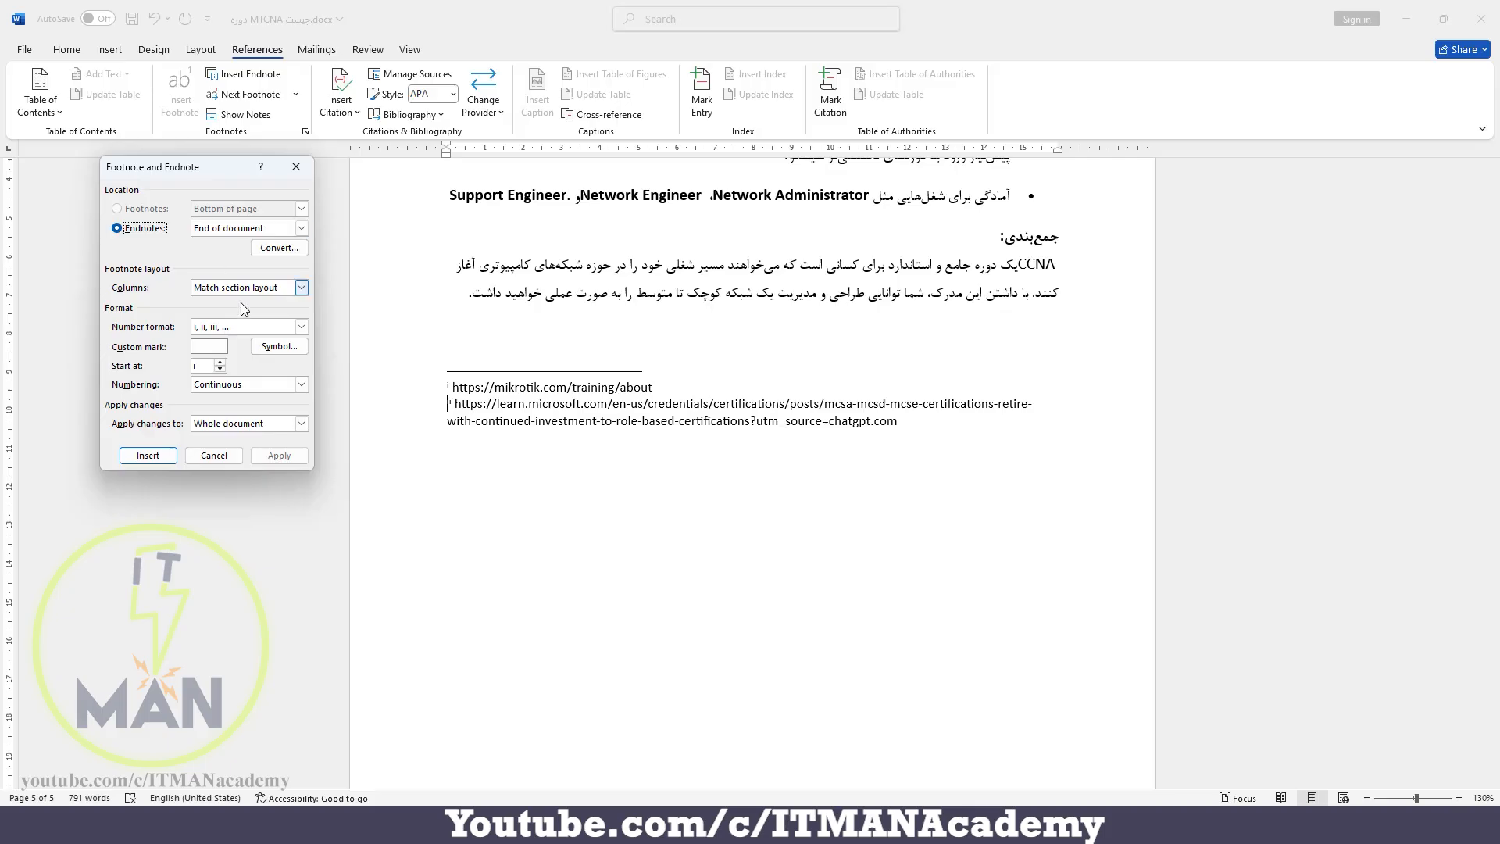
pyautogui.click(301, 287)
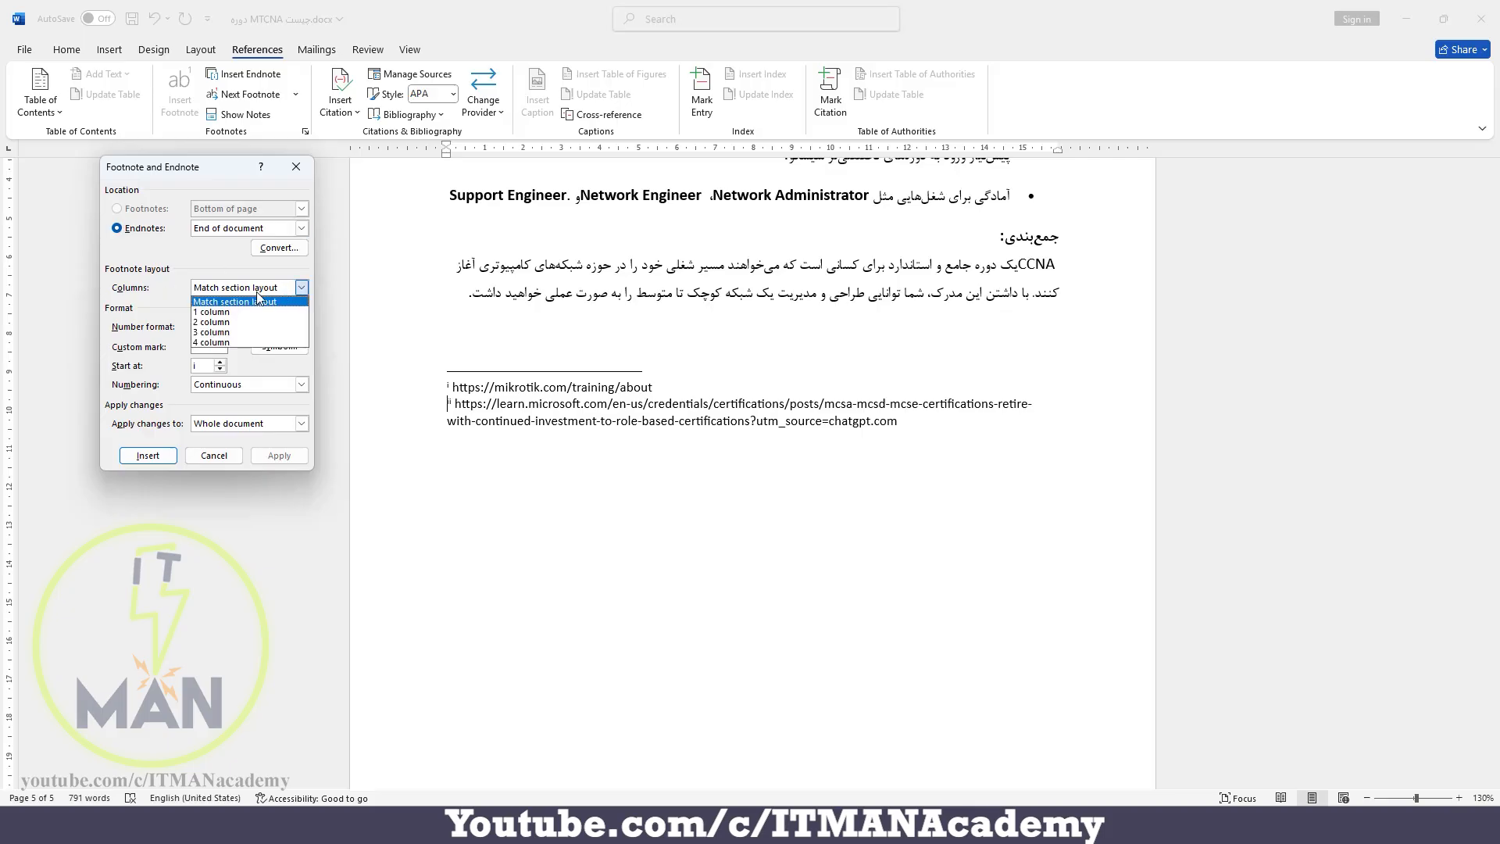
pyautogui.click(161, 295)
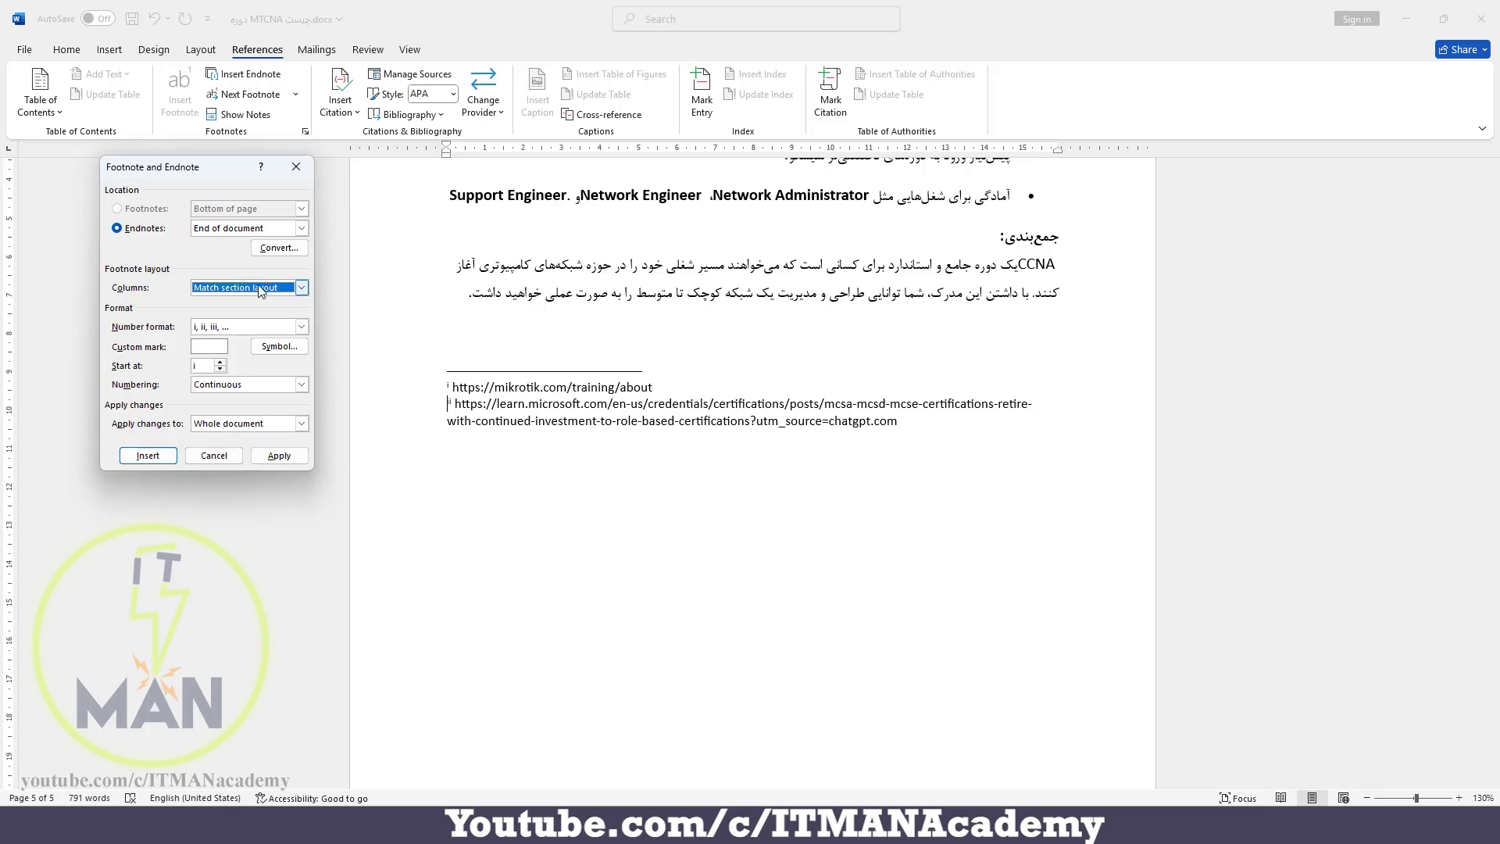
# Convert all endnotes in the document to footnotes and close the note settings
pyautogui.click(280, 248)
pyautogui.moveTo(786, 355); pyautogui.dragTo(1207, 256)
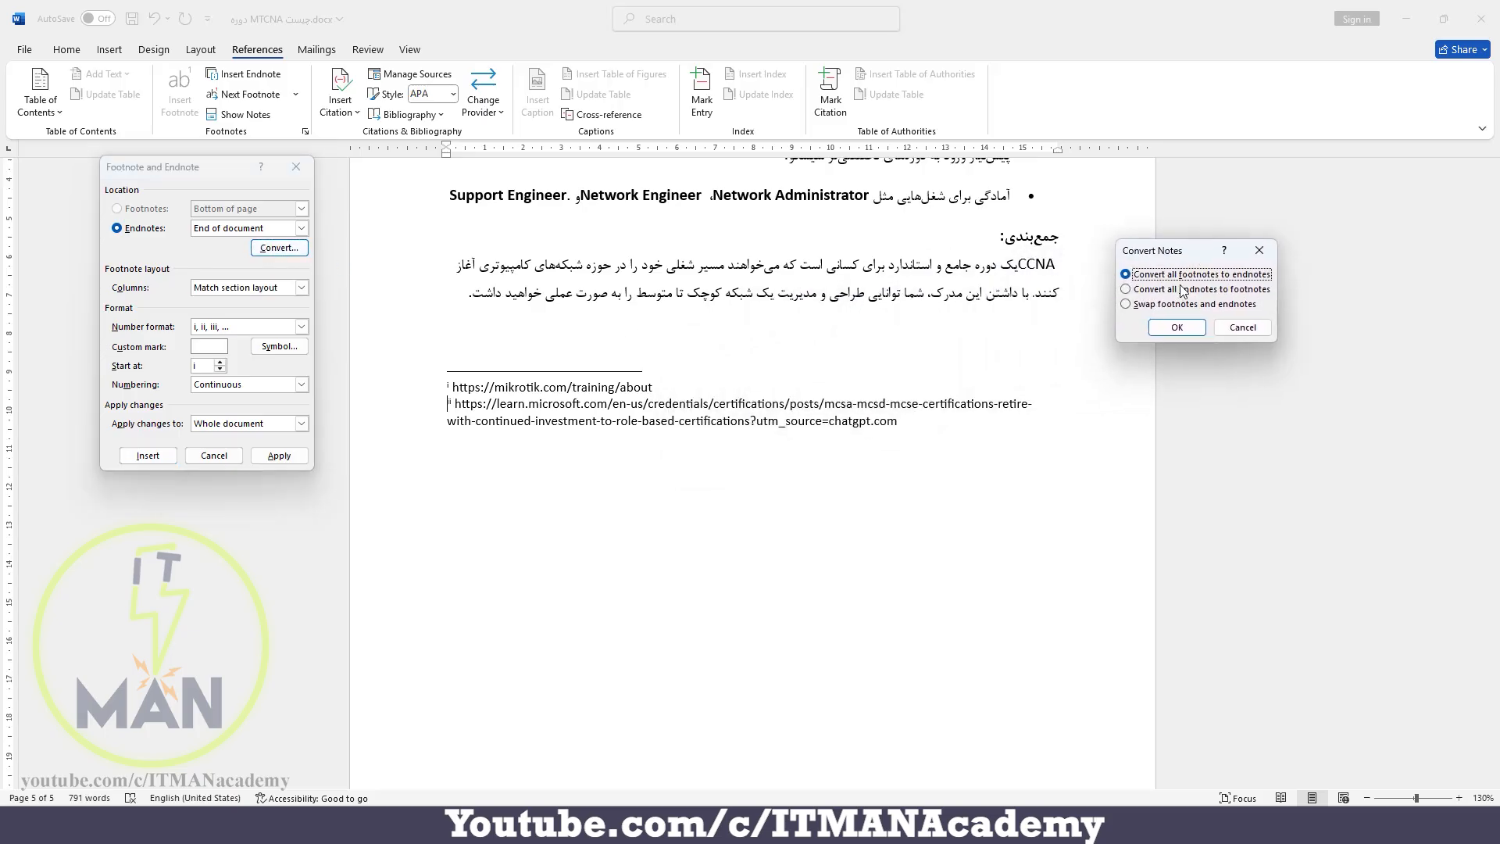
pyautogui.click(1134, 290)
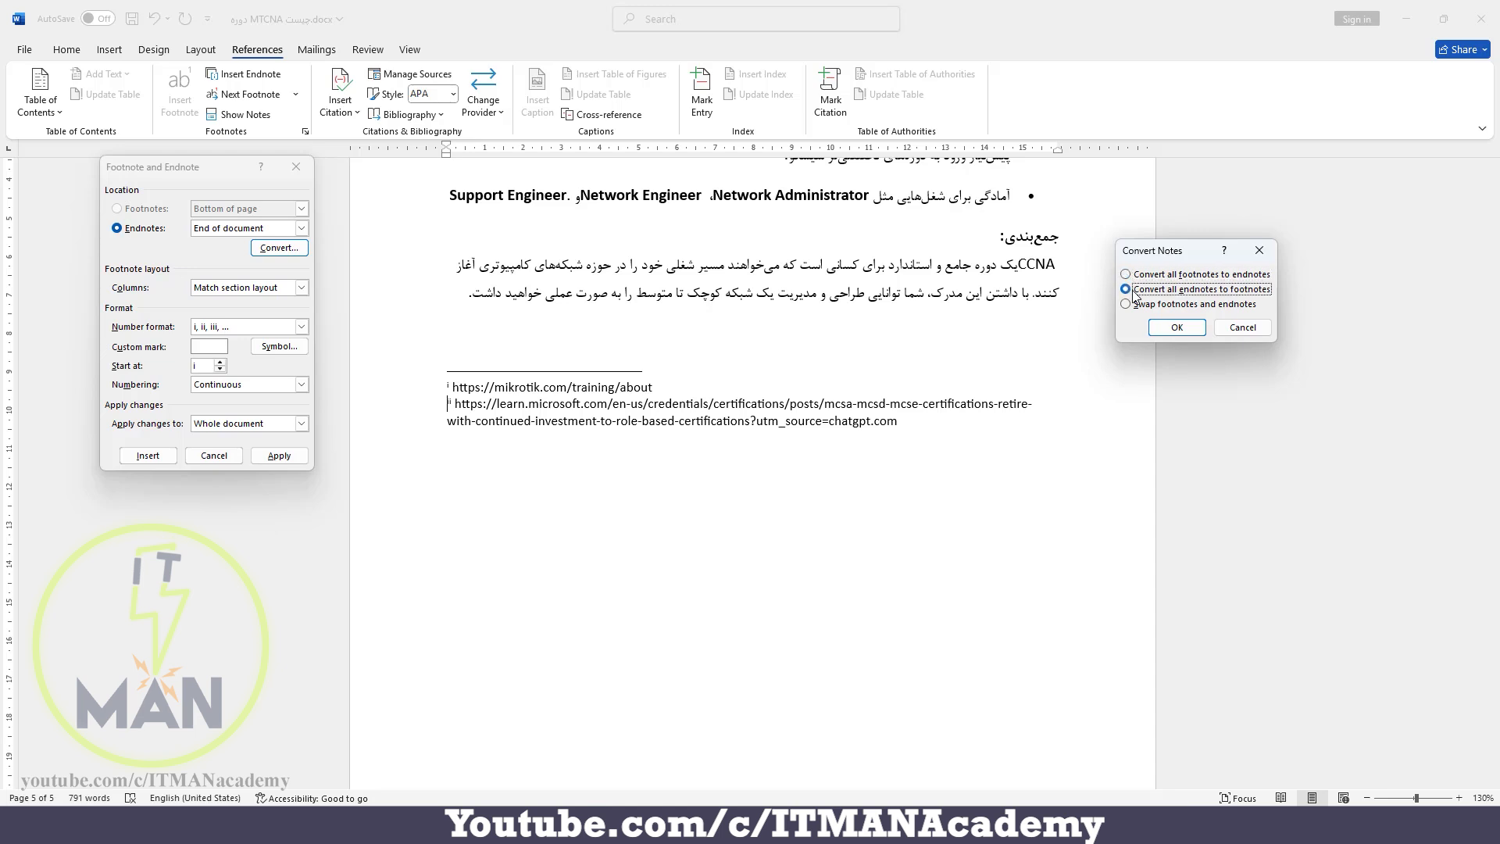
pyautogui.click(1178, 326)
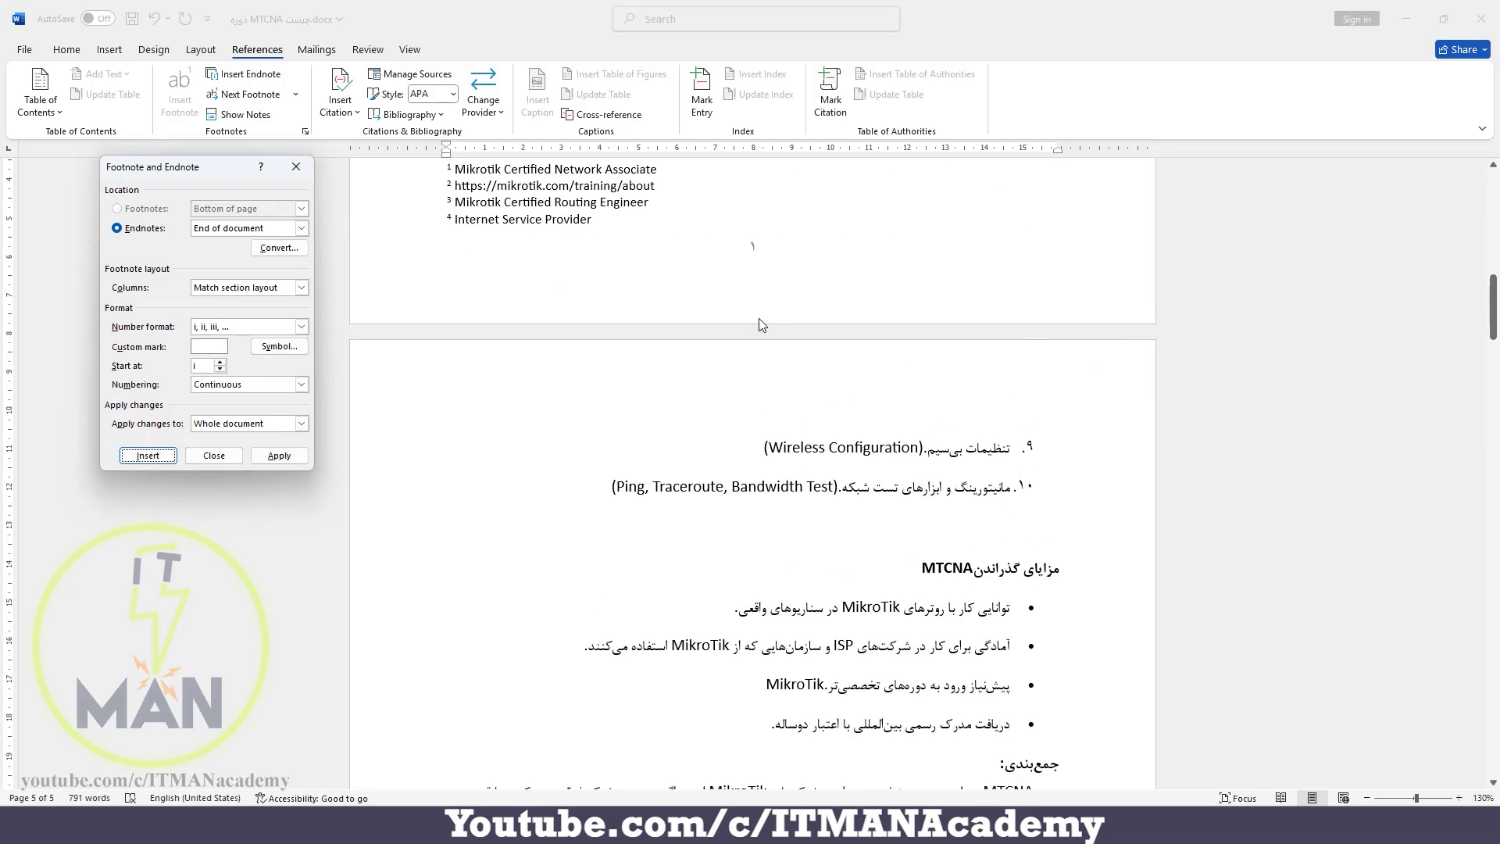
pyautogui.click(296, 166)
# Check the MikroTik link among the footnotes on page 1, and undo the endnote-to-footnote conversion
pyautogui.scroll(1, 602, 363)
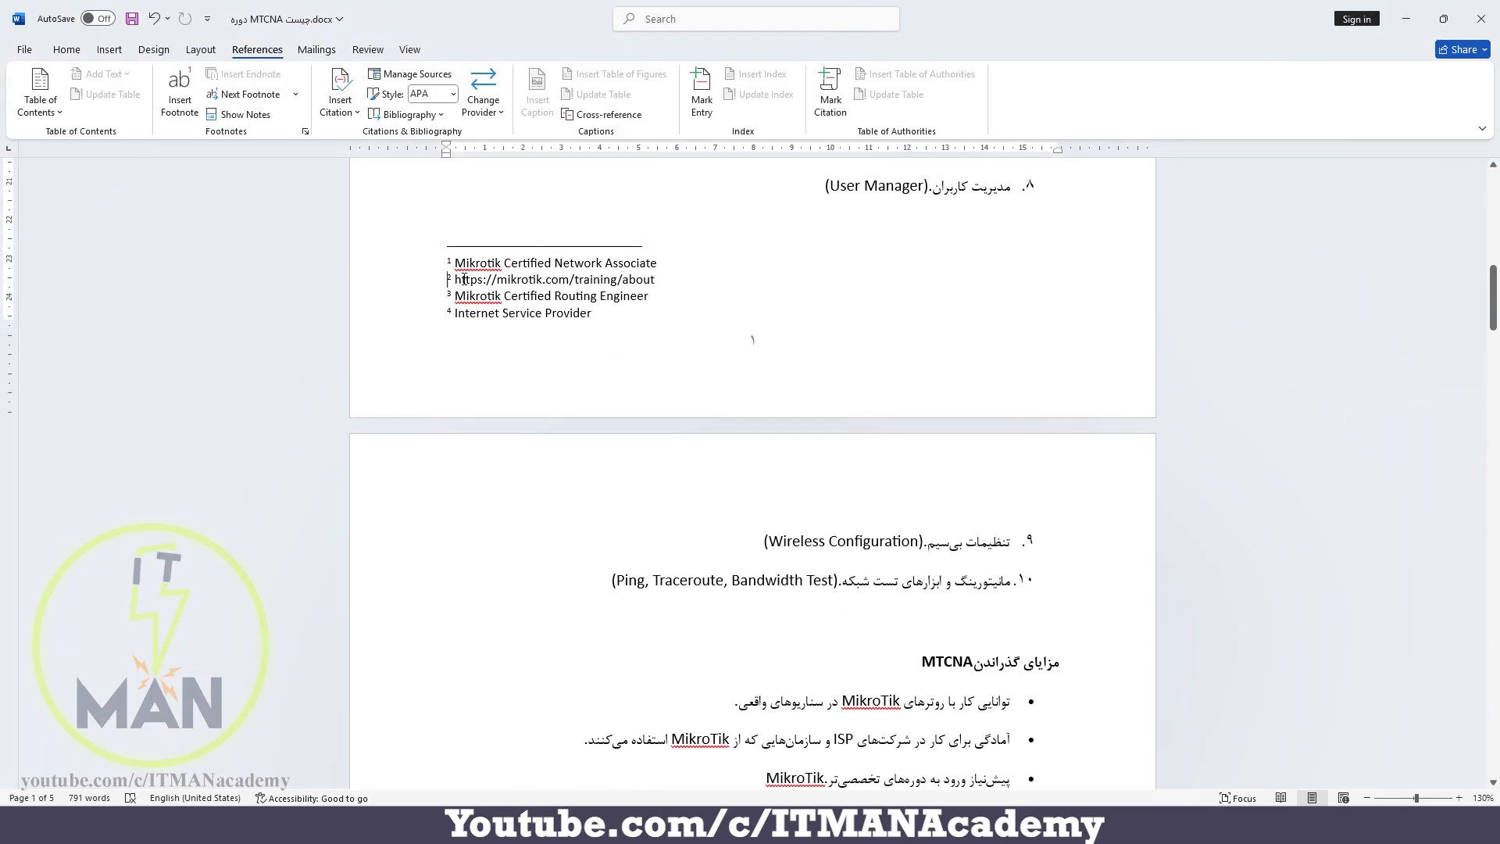
pyautogui.moveTo(474, 279); pyautogui.dragTo(655, 279)
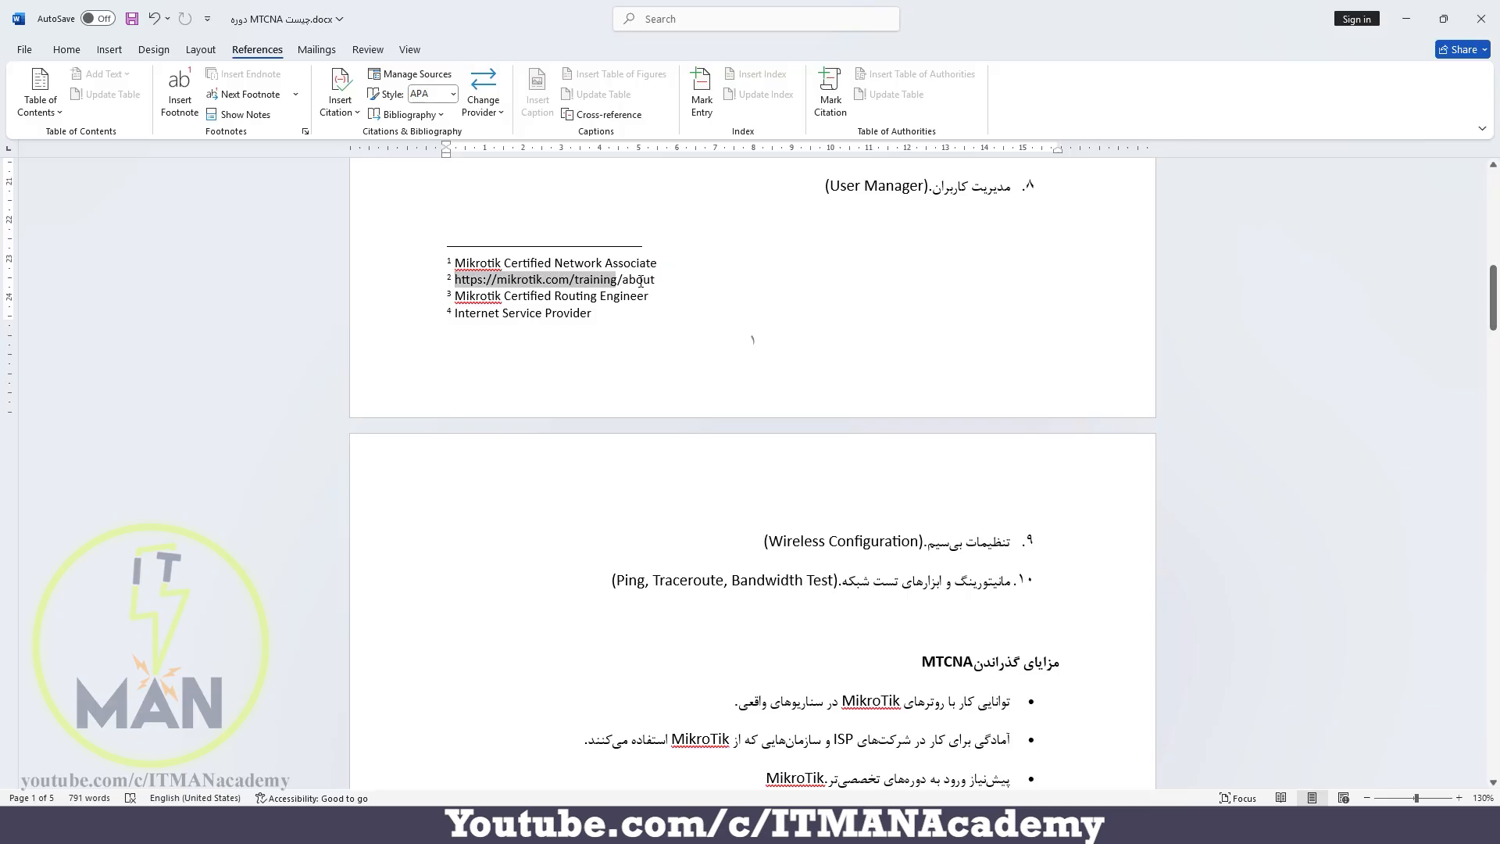
pyautogui.click(668, 357)
pyautogui.hotkey('ctrl', 'z')
# Swap the document's footnotes and endnotes using the note conversion options, and close the note settings
pyautogui.scroll(-3, 666, 354)
pyautogui.scroll(1, 667, 351)
pyautogui.scroll(1, 668, 351)
pyautogui.click(305, 131)
pyautogui.click(274, 250)
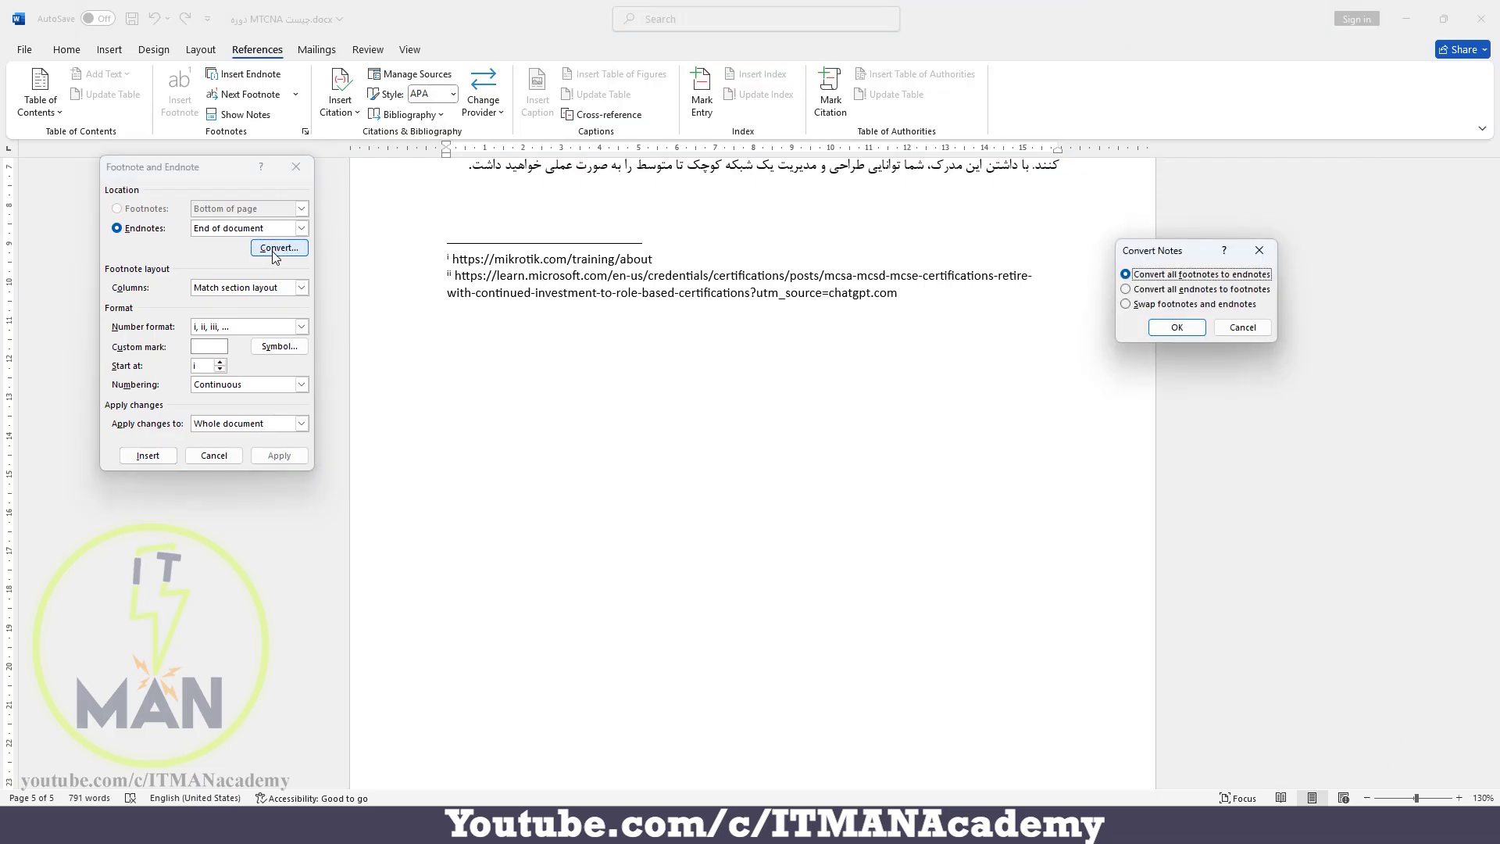
pyautogui.click(1135, 304)
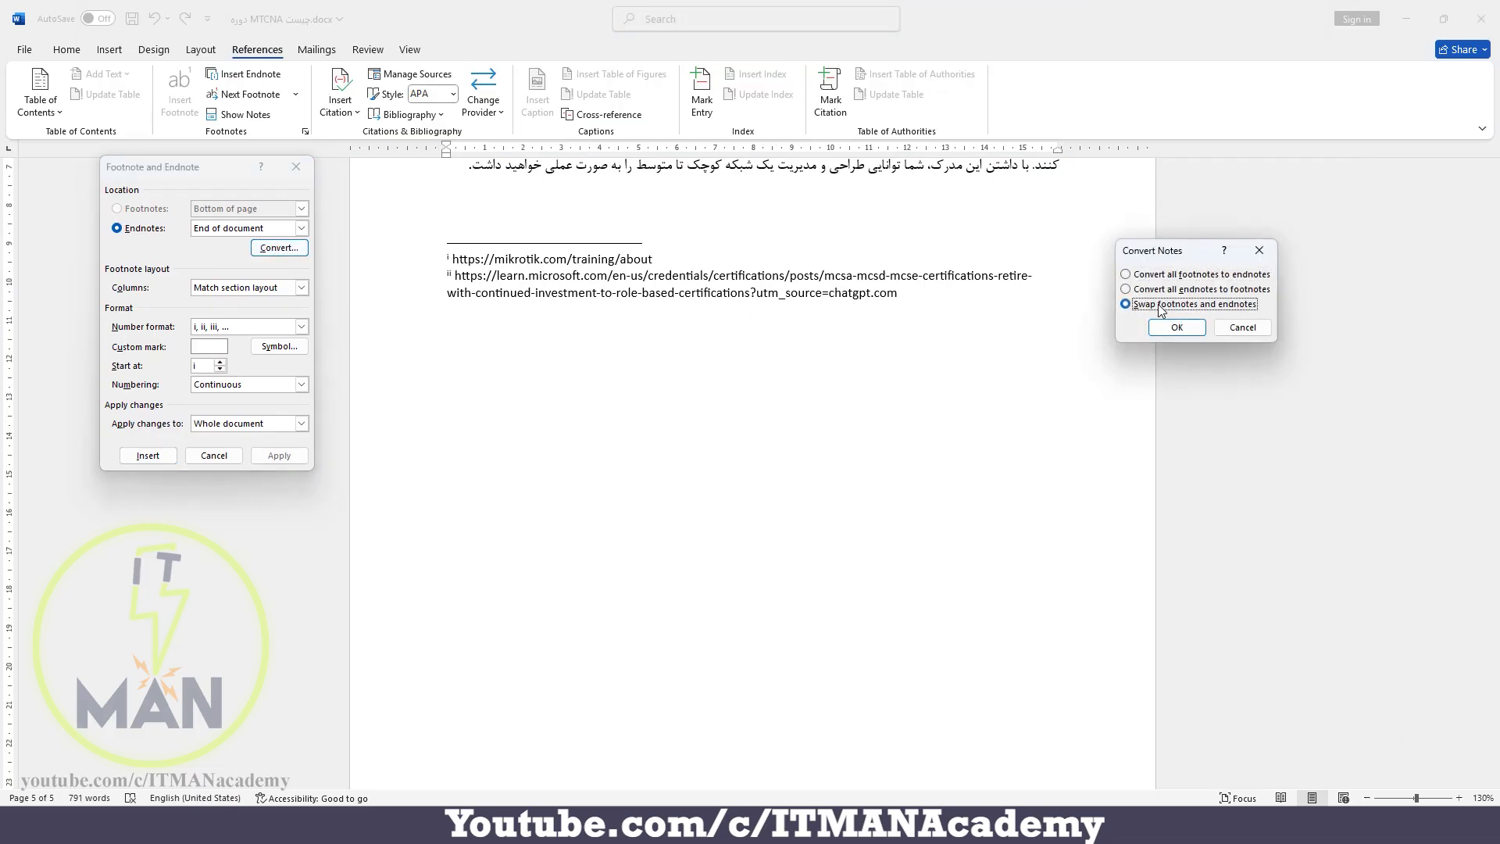
pyautogui.click(1177, 327)
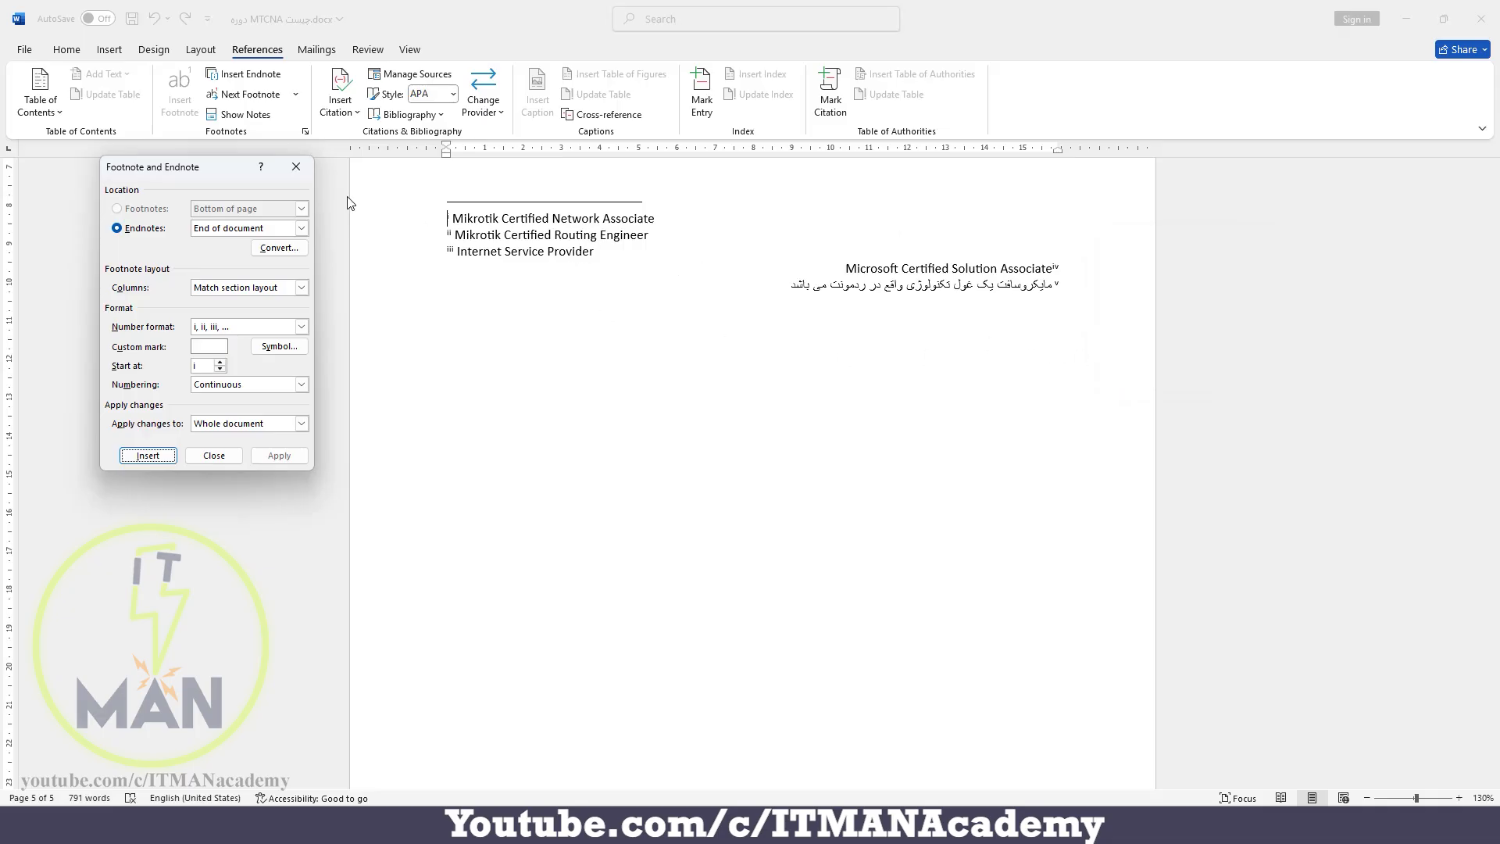
pyautogui.click(296, 167)
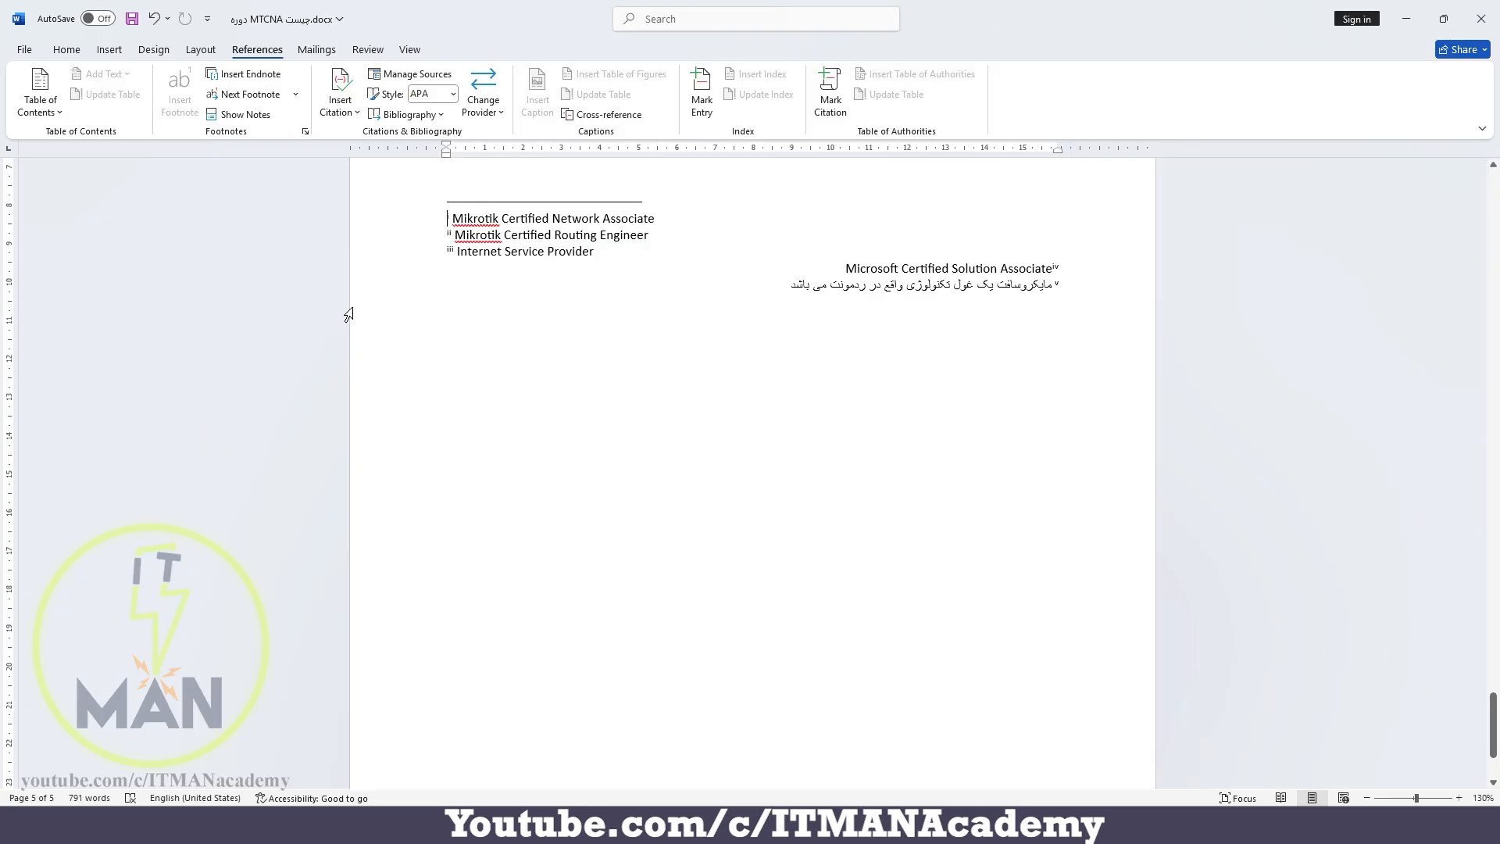
# Check the swapped footnote at the end of page 1, and undo the footnote and endnote swap
pyautogui.hotkey('ctrl', 'Home')
pyautogui.scroll(-6, 429, 320)
pyautogui.scroll(-1, 429, 321)
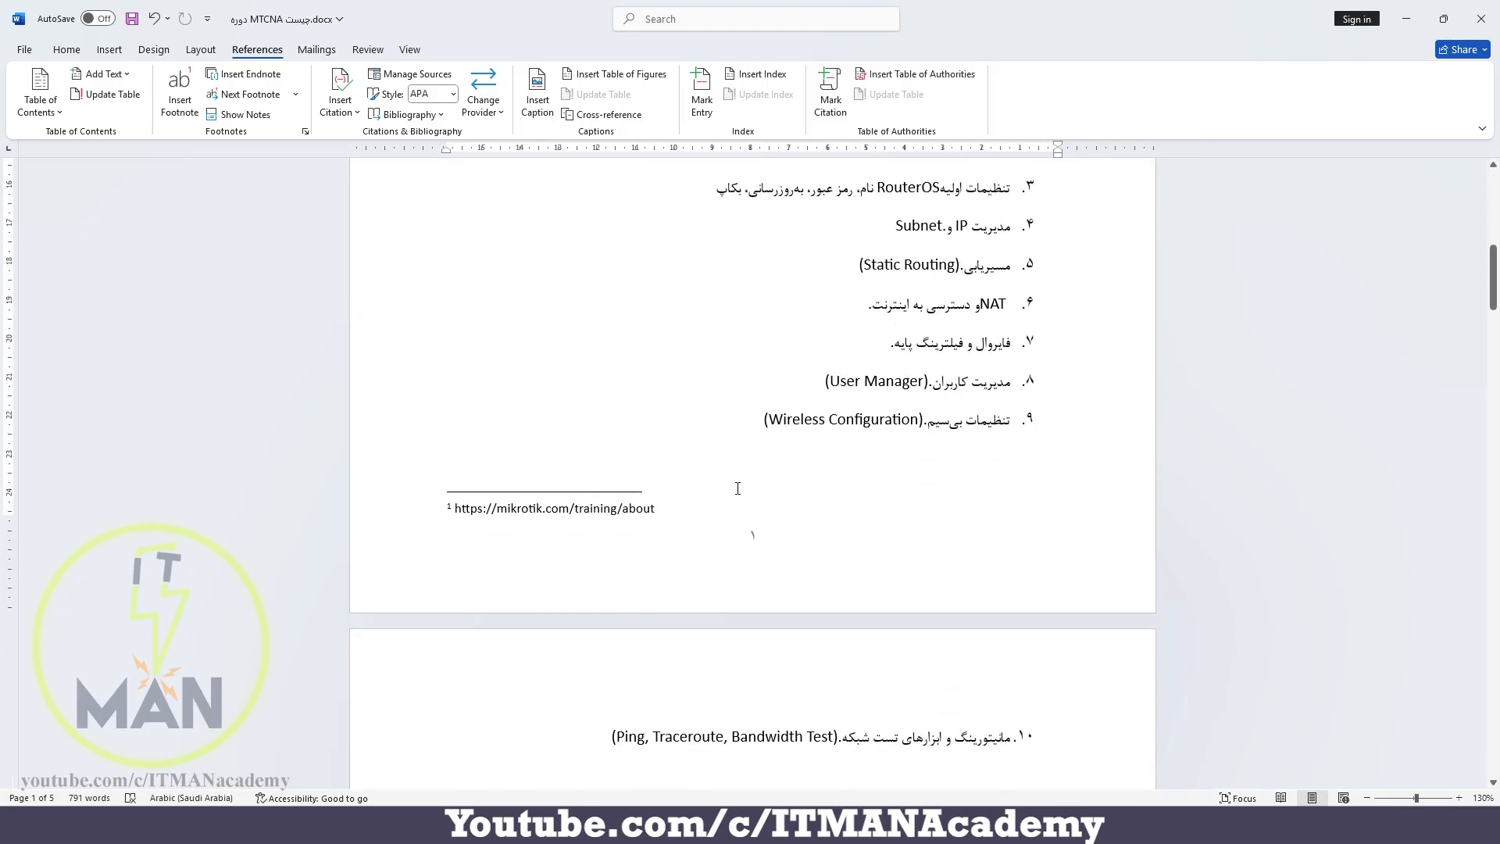
pyautogui.hotkey('ctrl', 'z')
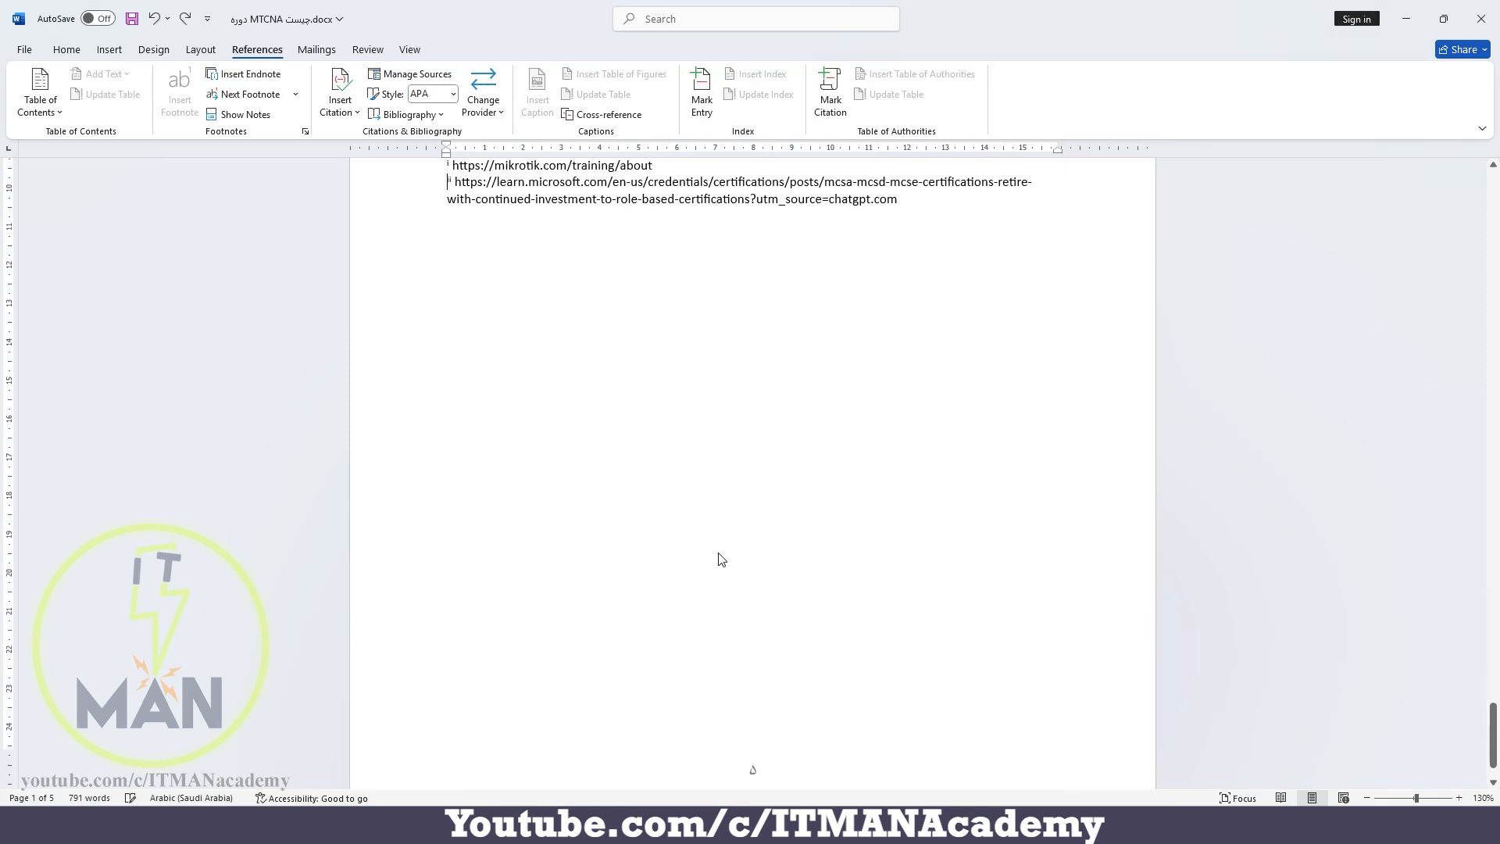